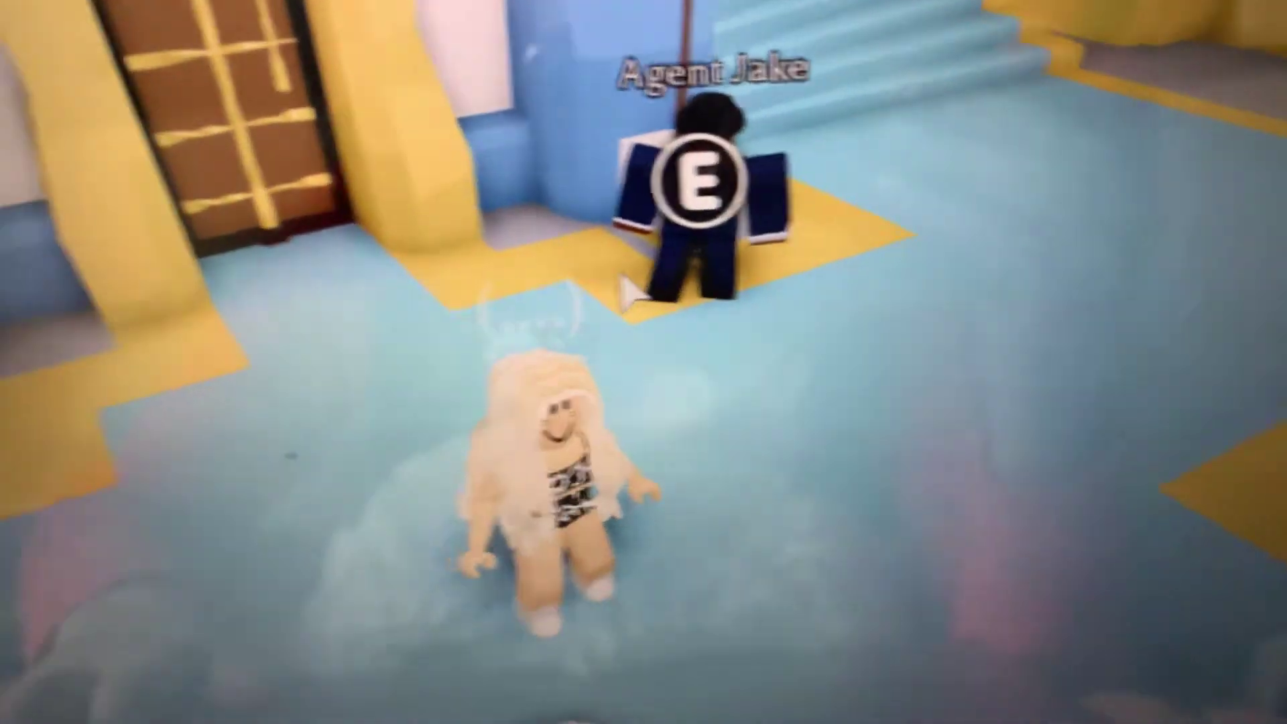
Step: Walk the avatar through the long hallway to the test agent NPC and speak with them
{"action": "key", "text": "Left"}
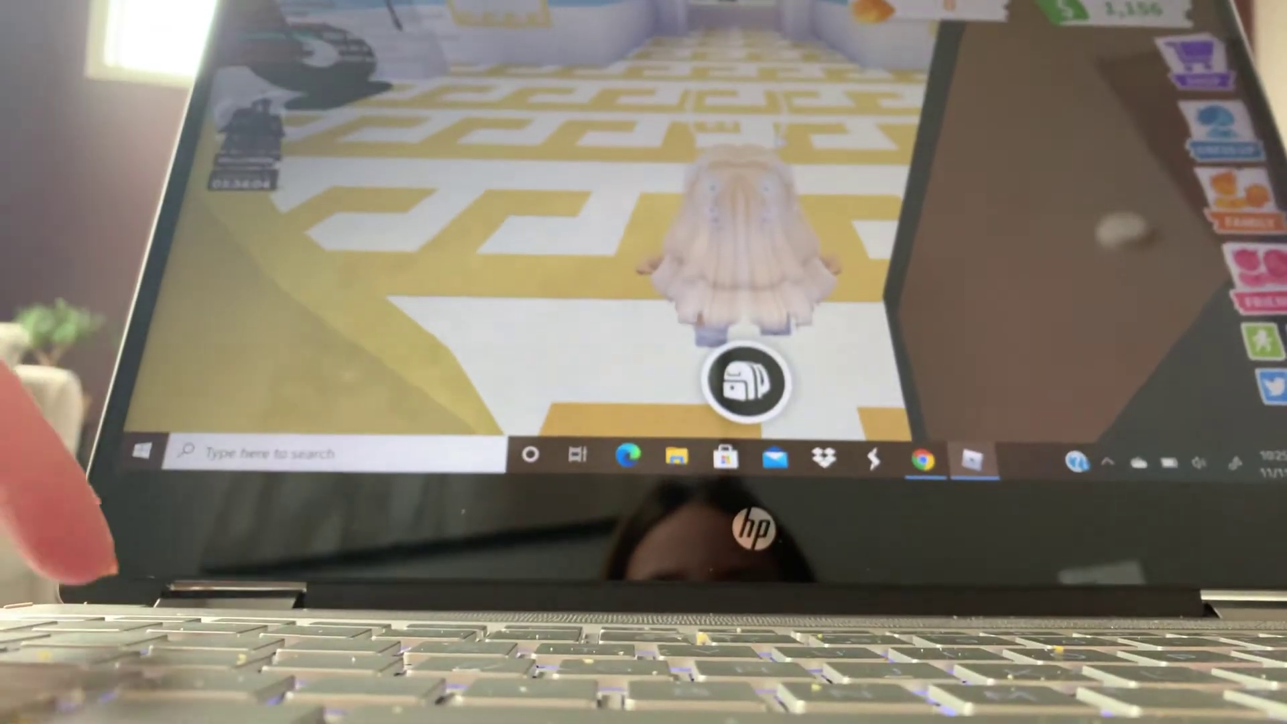
{"action": "key", "text": "a"}
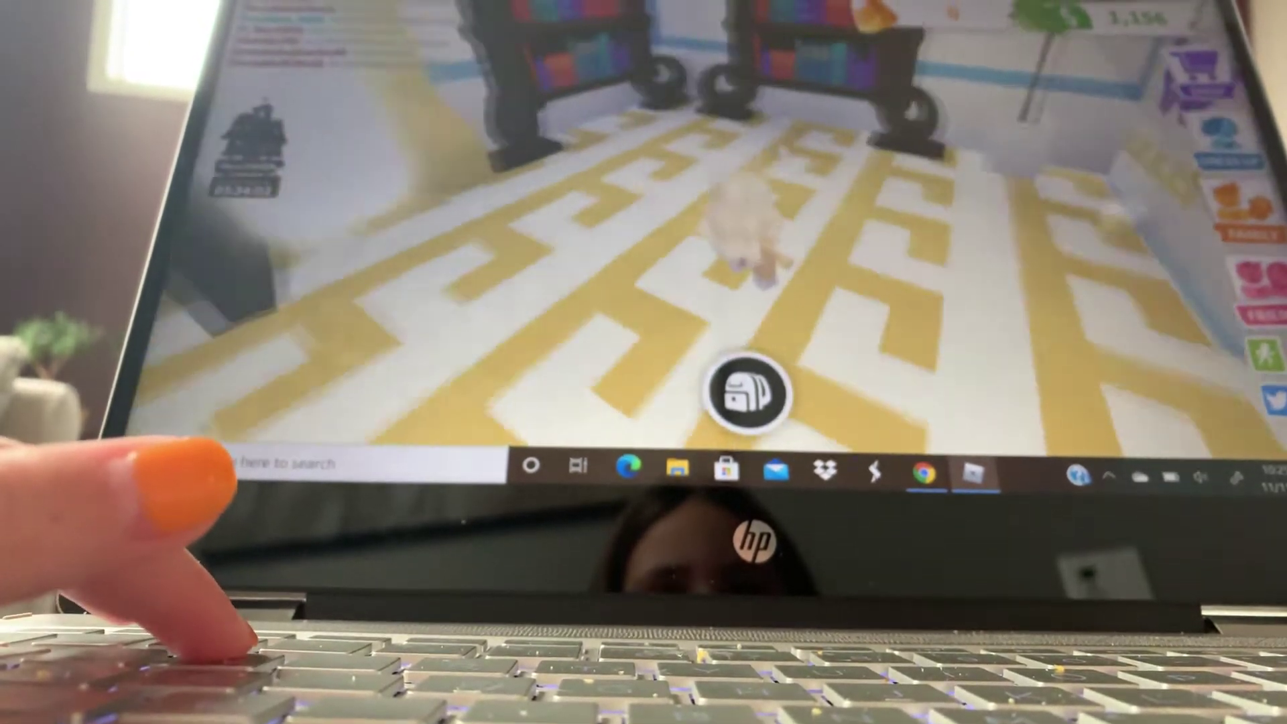
{"action": "key", "text": "a"}
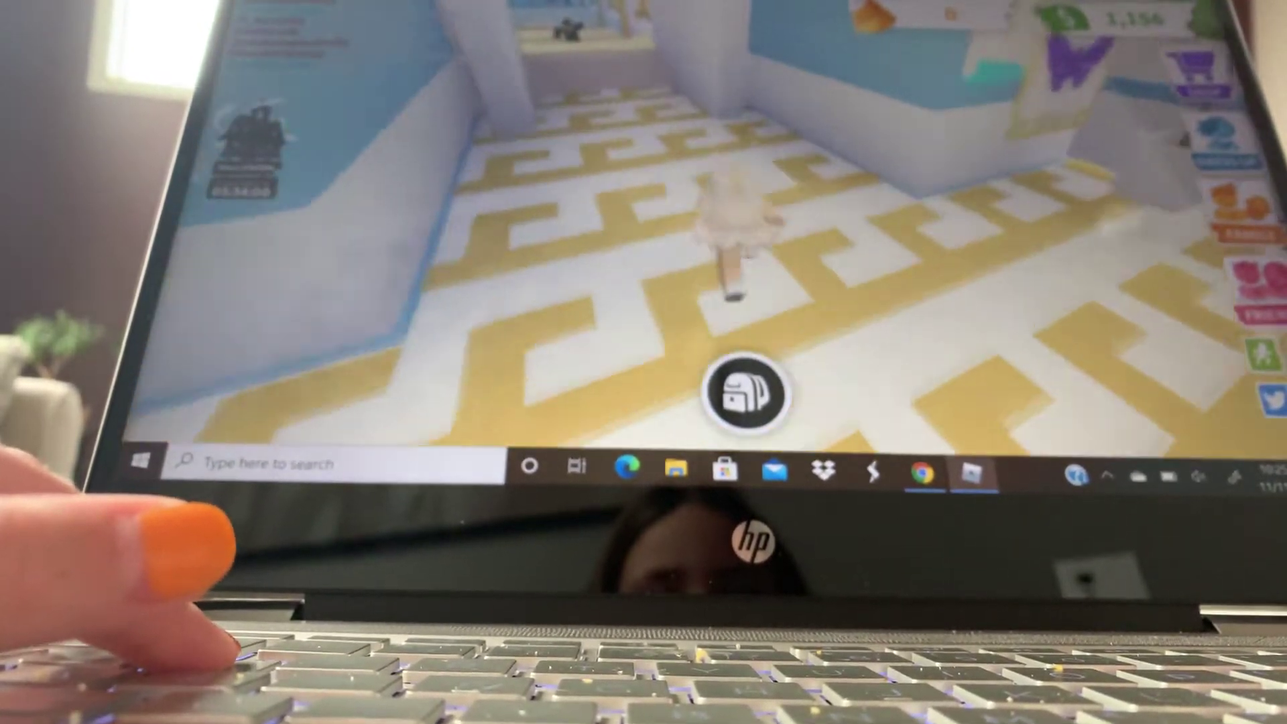
{"action": "key", "text": "a"}
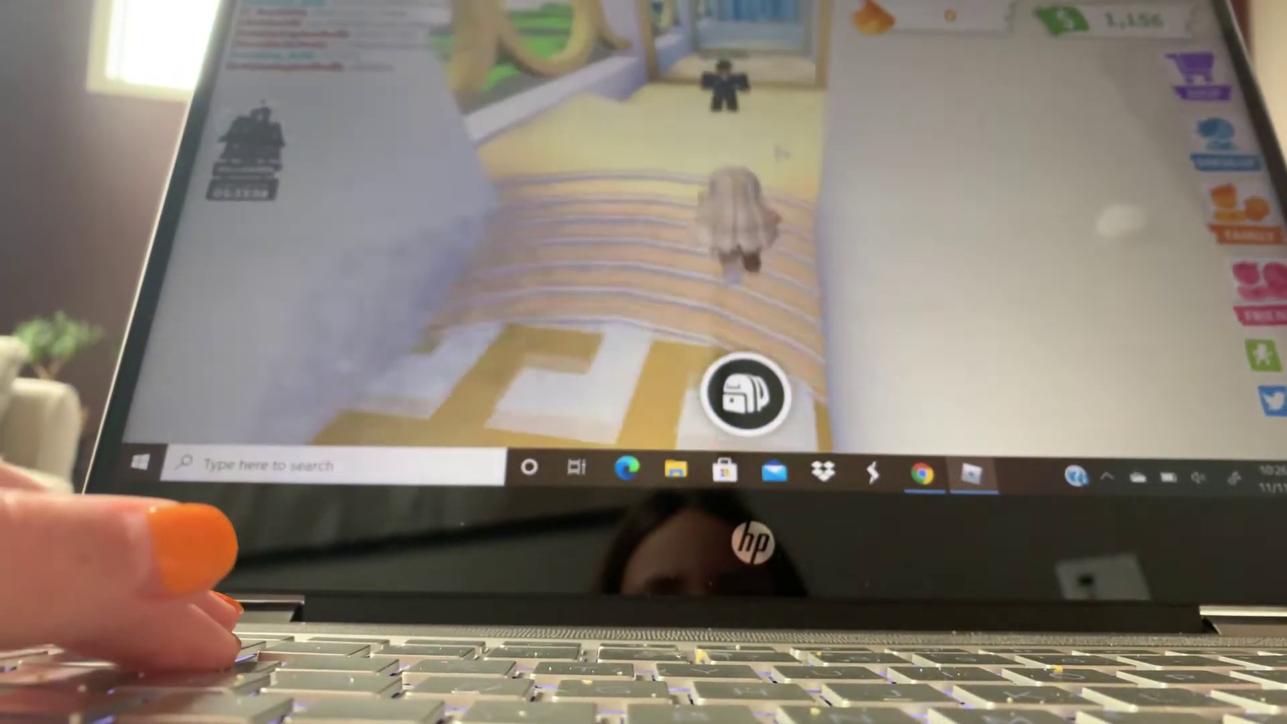
{"action": "key", "text": "w"}
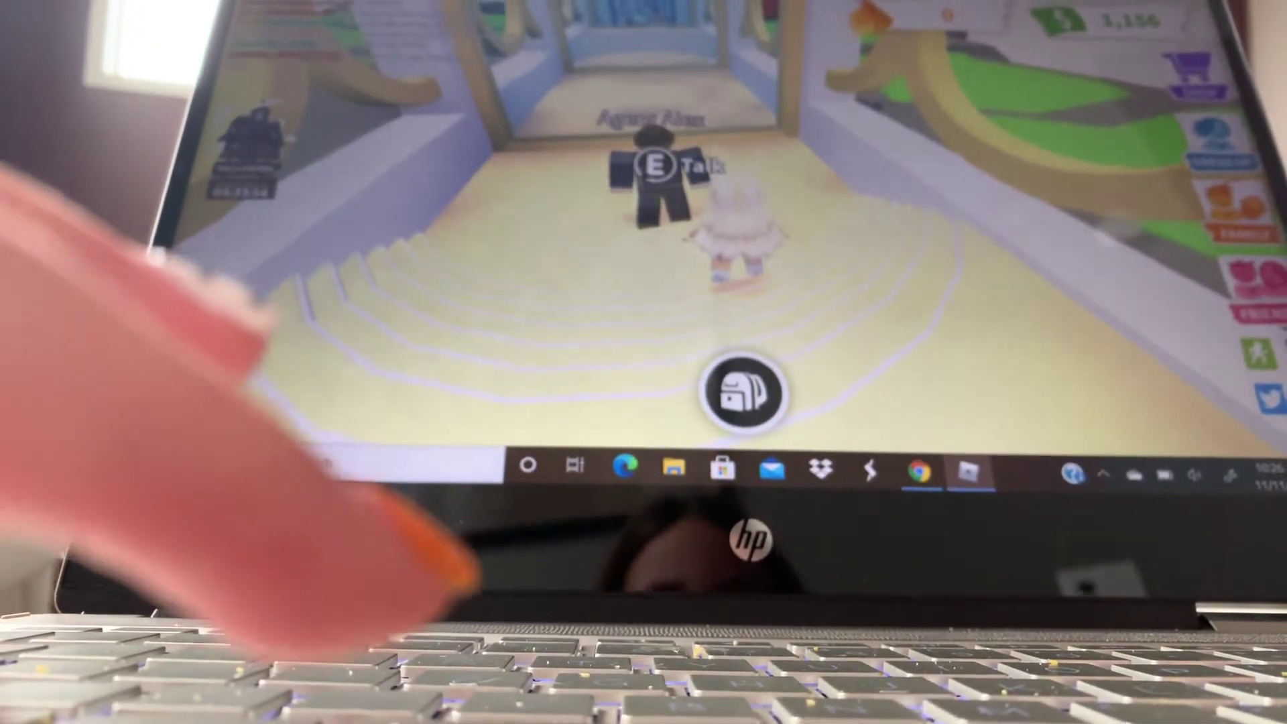
{"action": "key", "text": "e"}
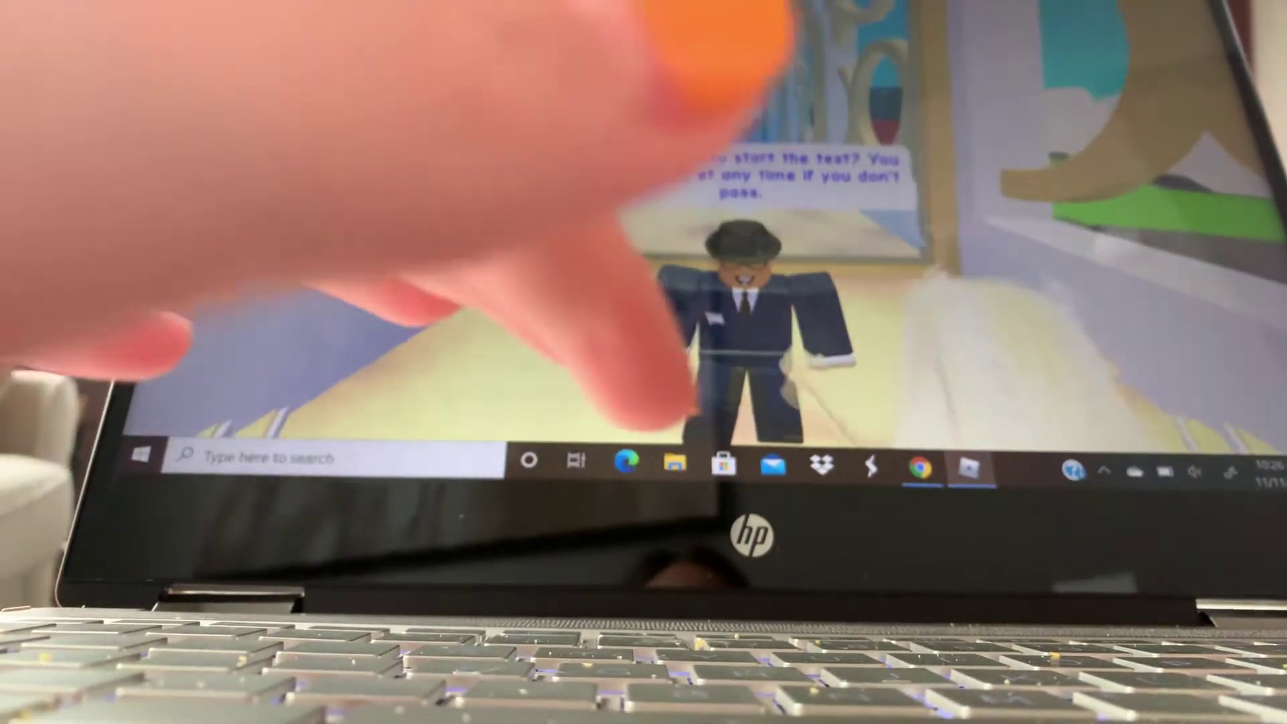
Step: Agree to the Trade License test and reach the frost-for-shadow dragon trade question
{"action": "left_click", "coordinate": [745, 187]}
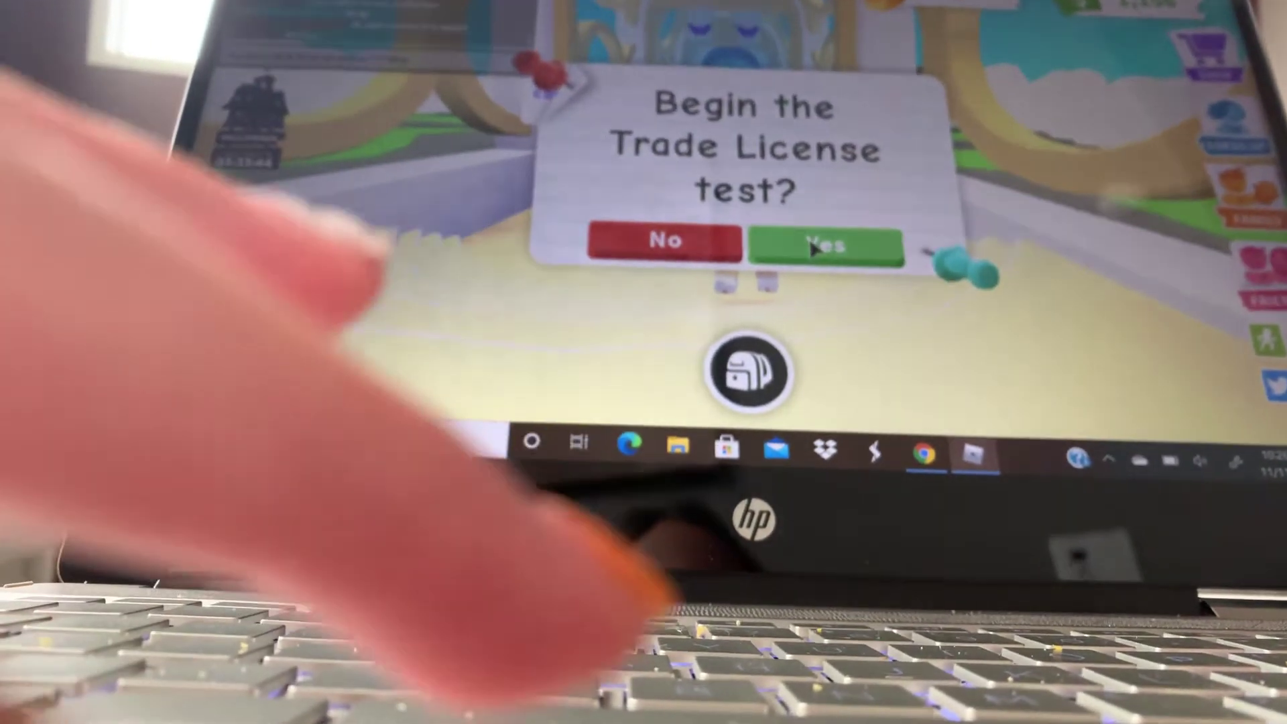
{"action": "left_click", "coordinate": [815, 246]}
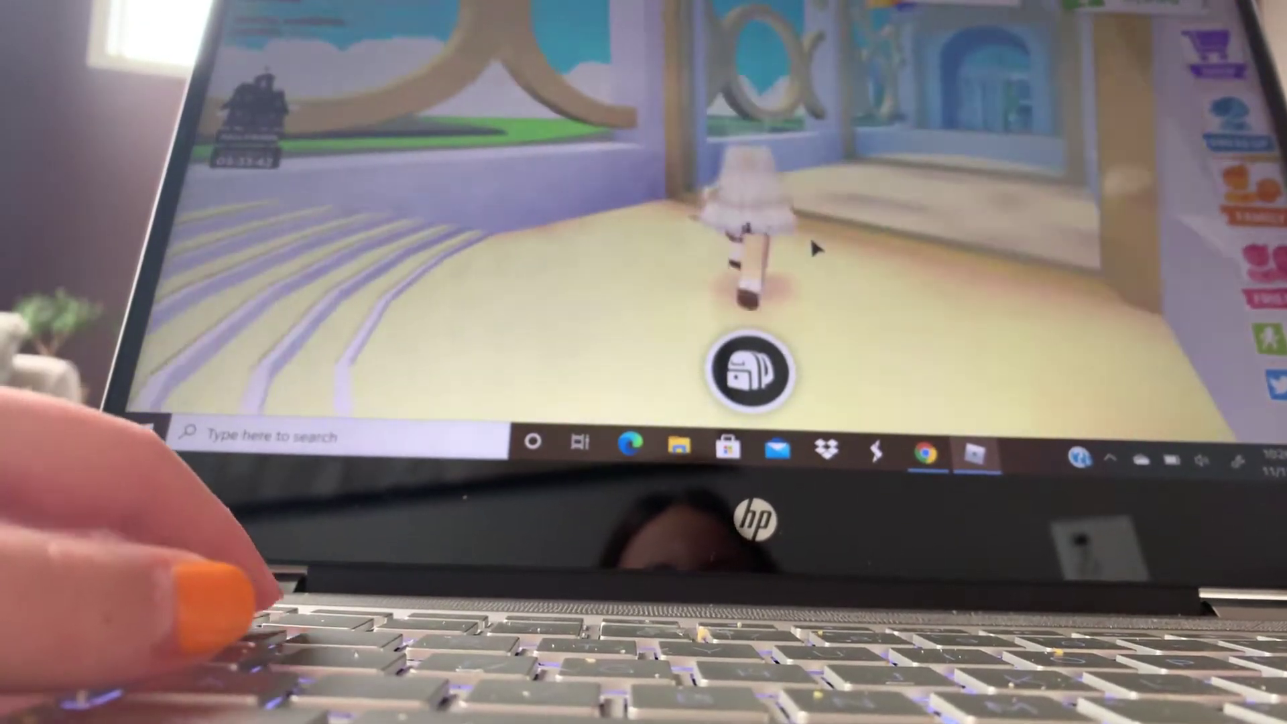
{"action": "key", "text": "s"}
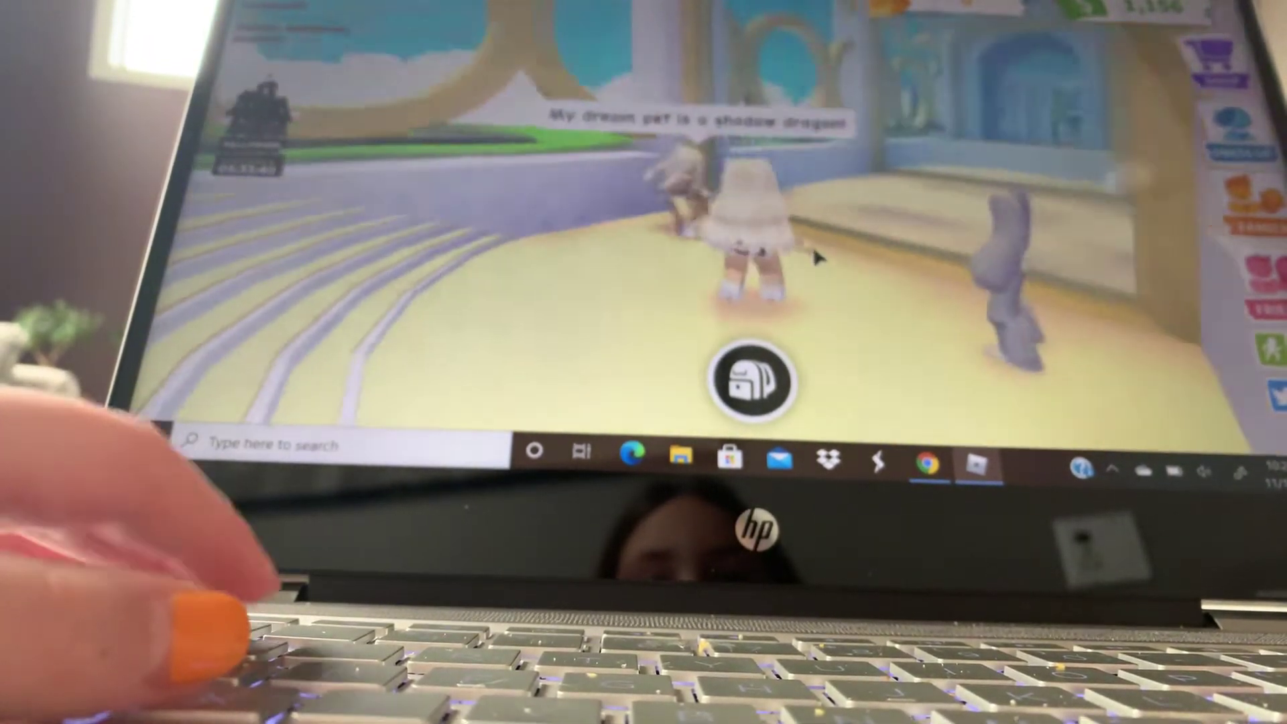
{"action": "key", "text": "a"}
{"action": "key", "text": "a"}
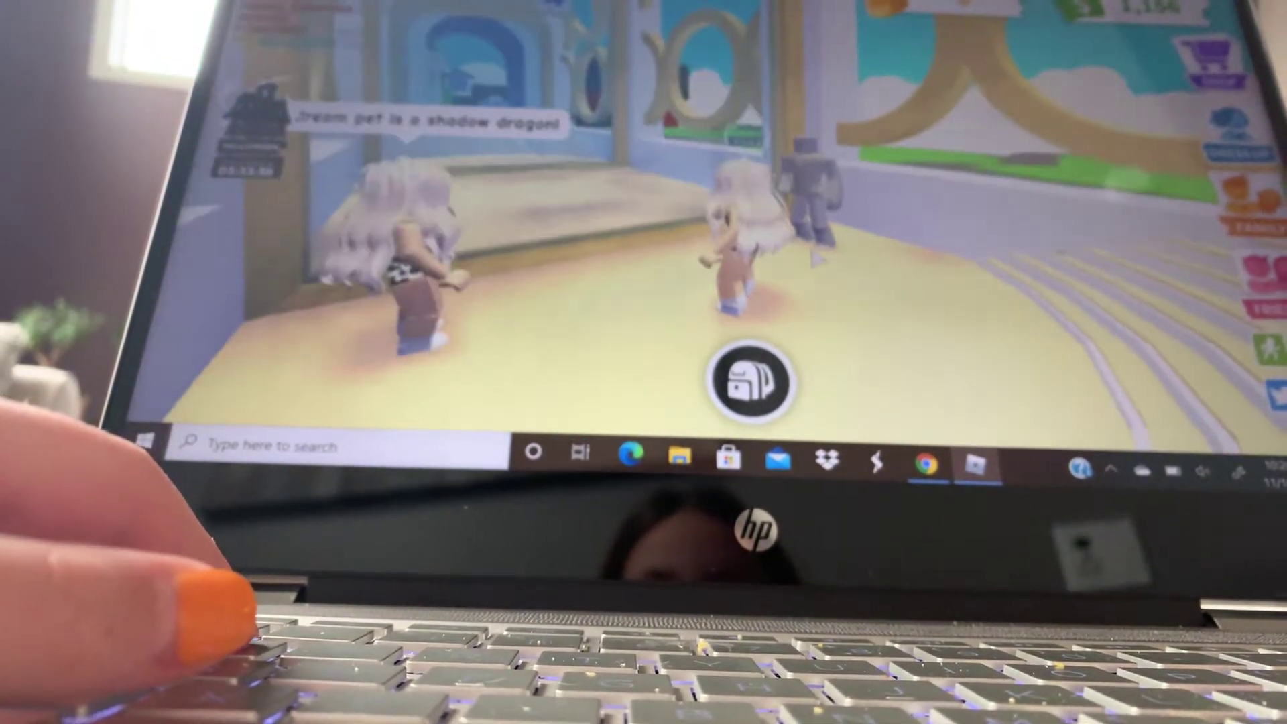
{"action": "key", "text": "d"}
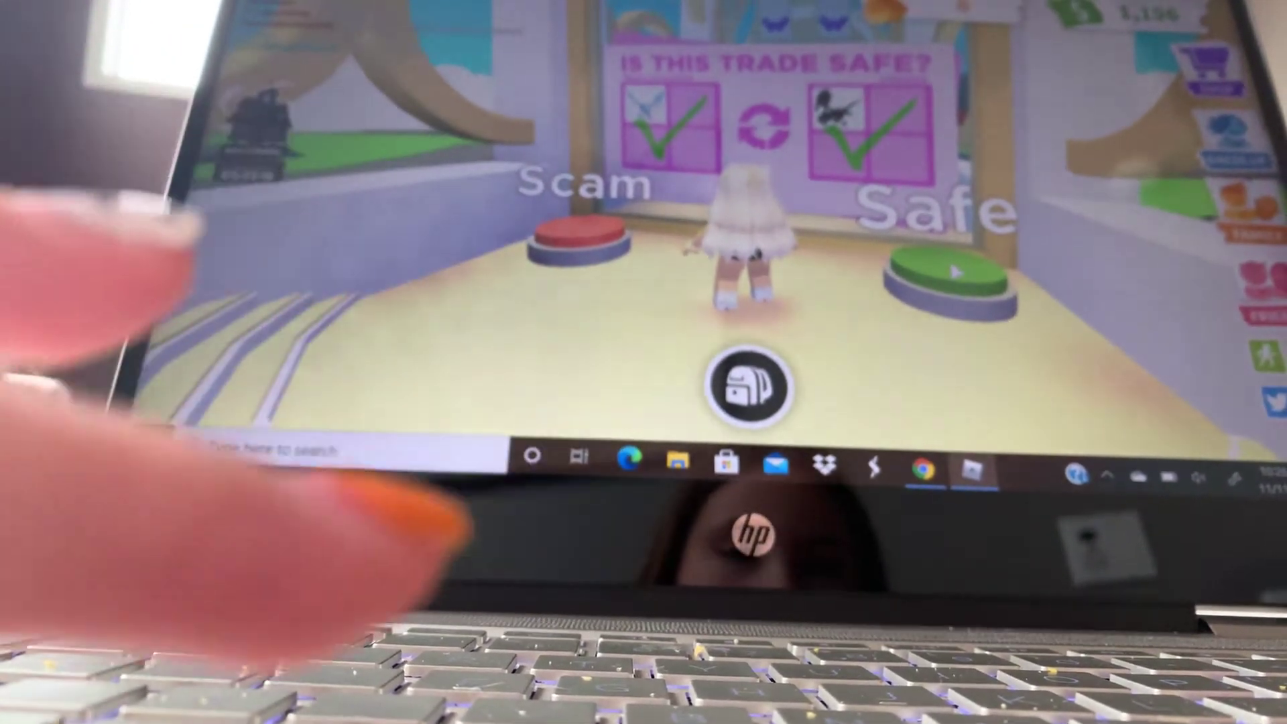
Step: Answer Safe on the frost-for-shadow dragon trade and walk into the next question room
{"action": "key", "text": "d"}
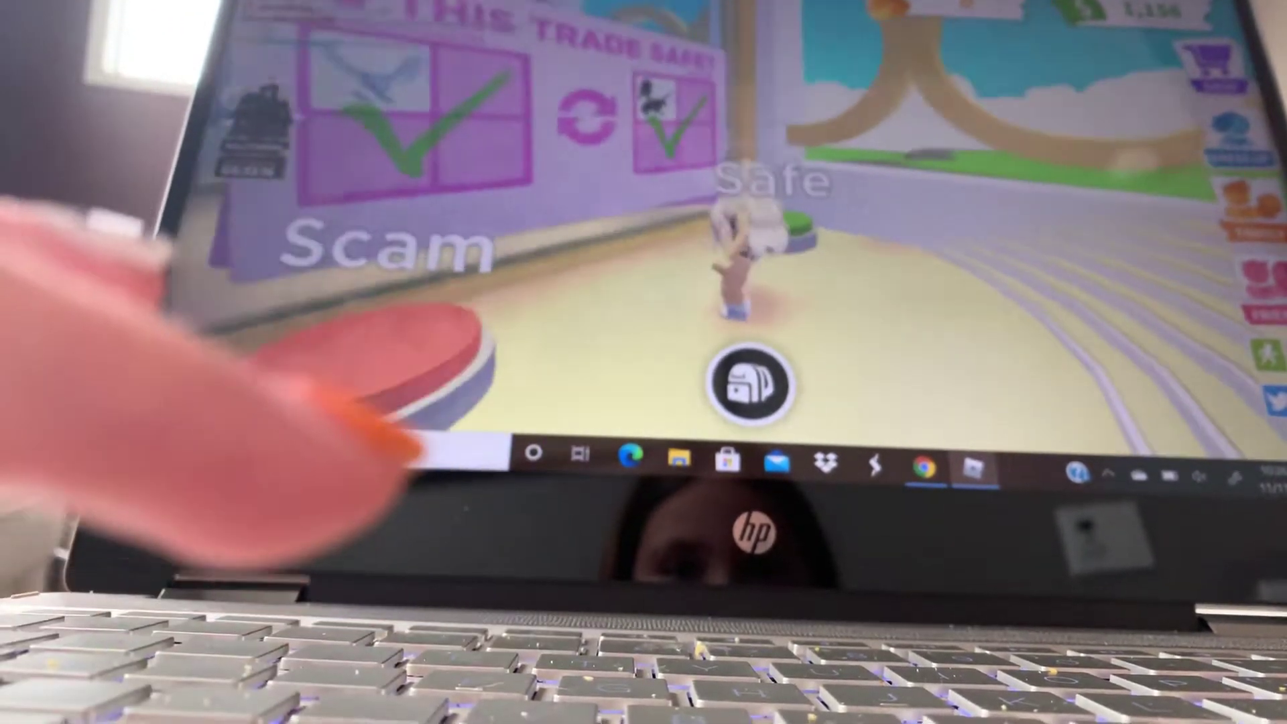
{"action": "key", "text": "a"}
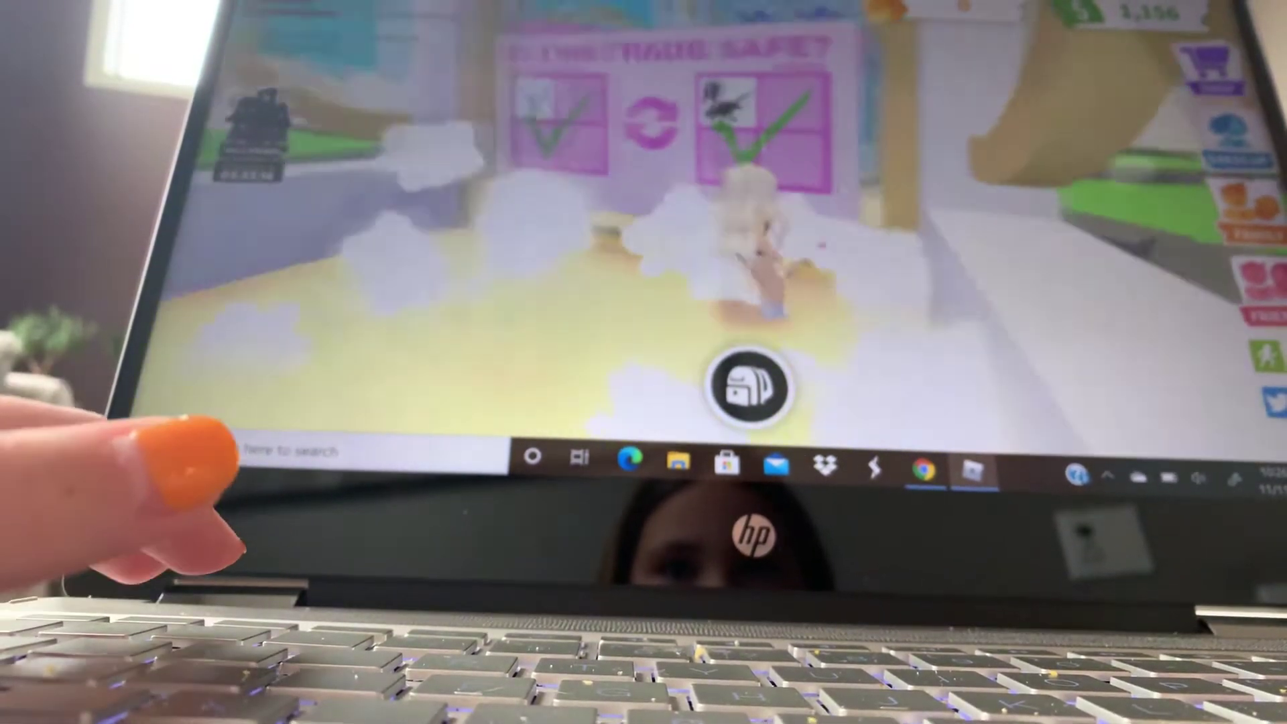
{"action": "key", "text": "w"}
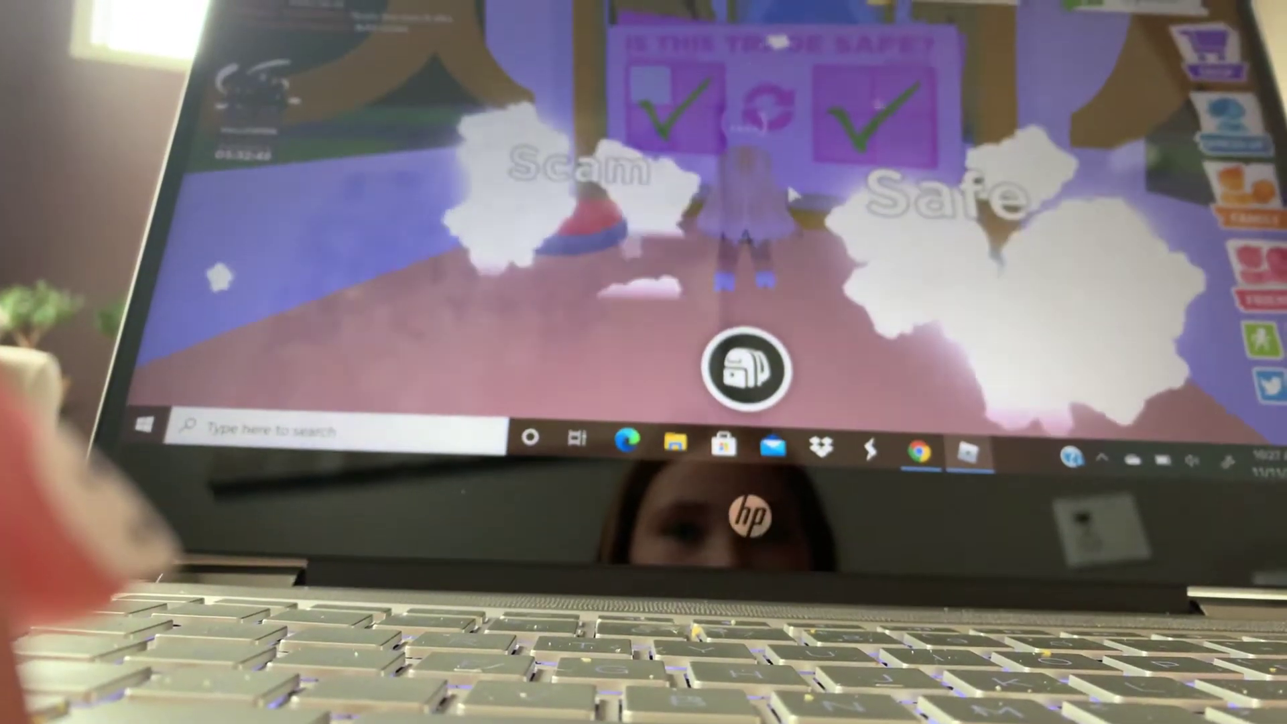
Step: Walk into the last question room and step onto the red Scam pad
{"action": "key", "text": "a"}
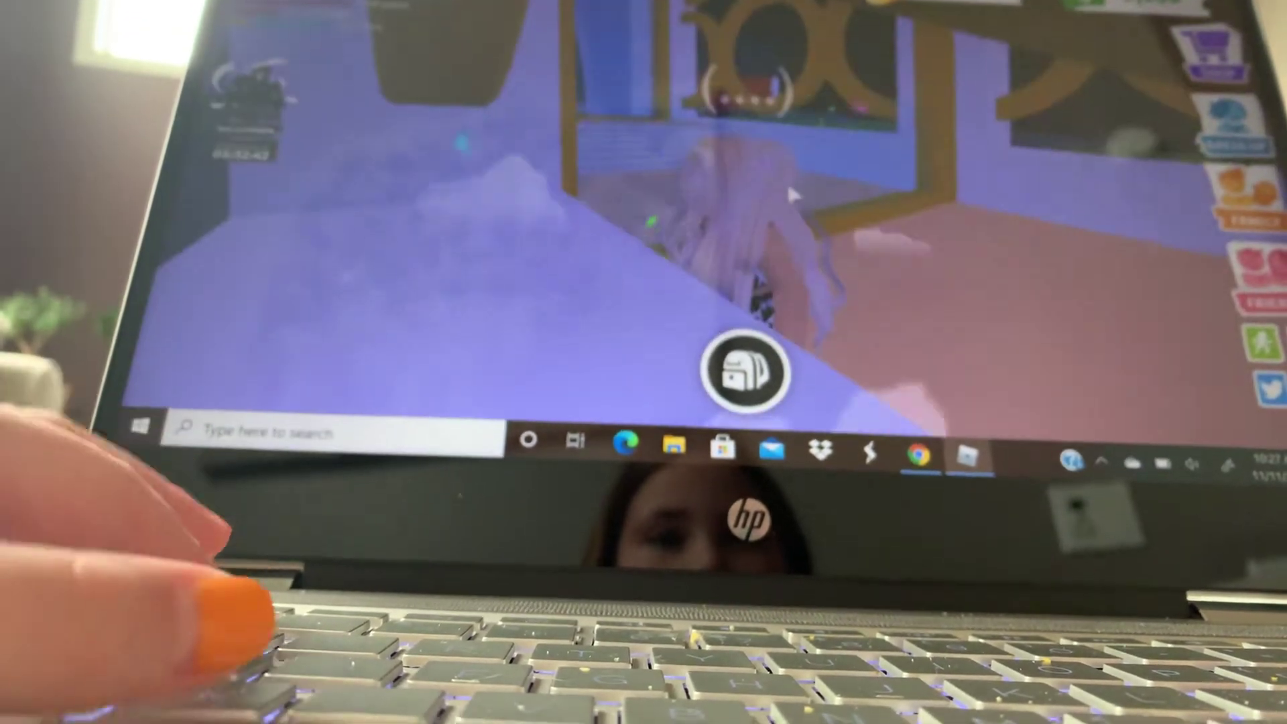
{"action": "key", "text": "w"}
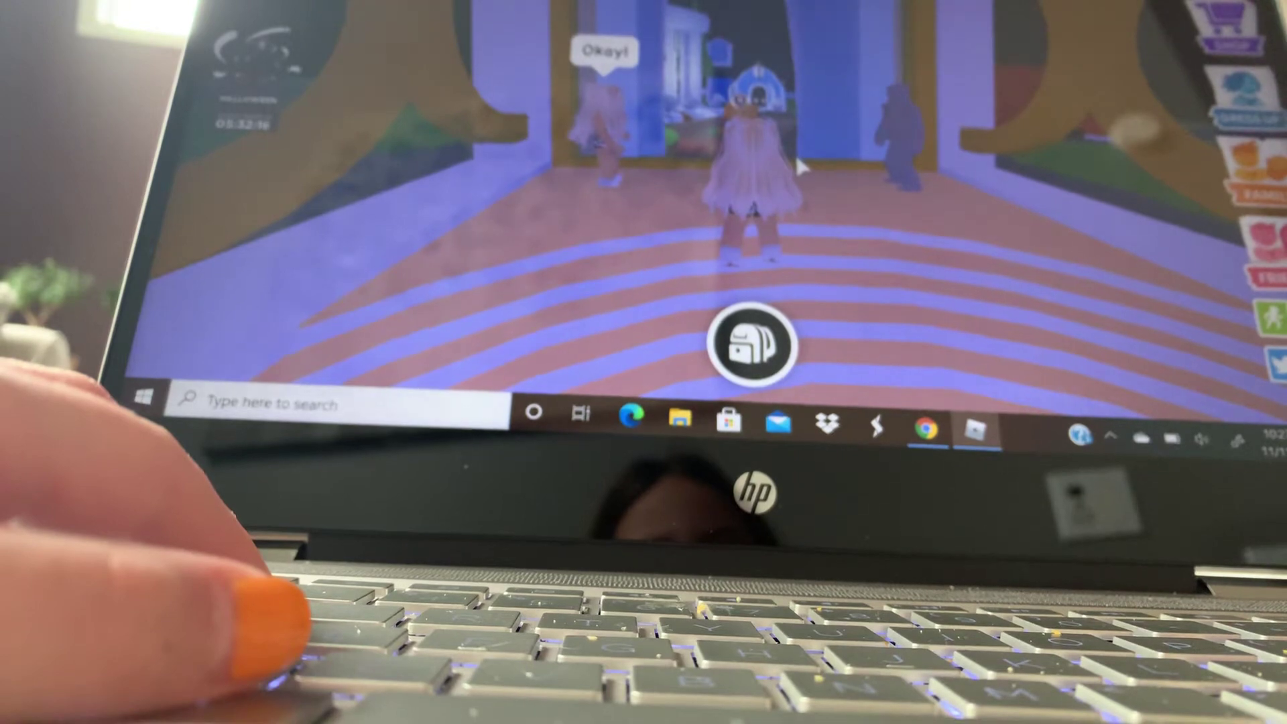
{"action": "key", "text": "w"}
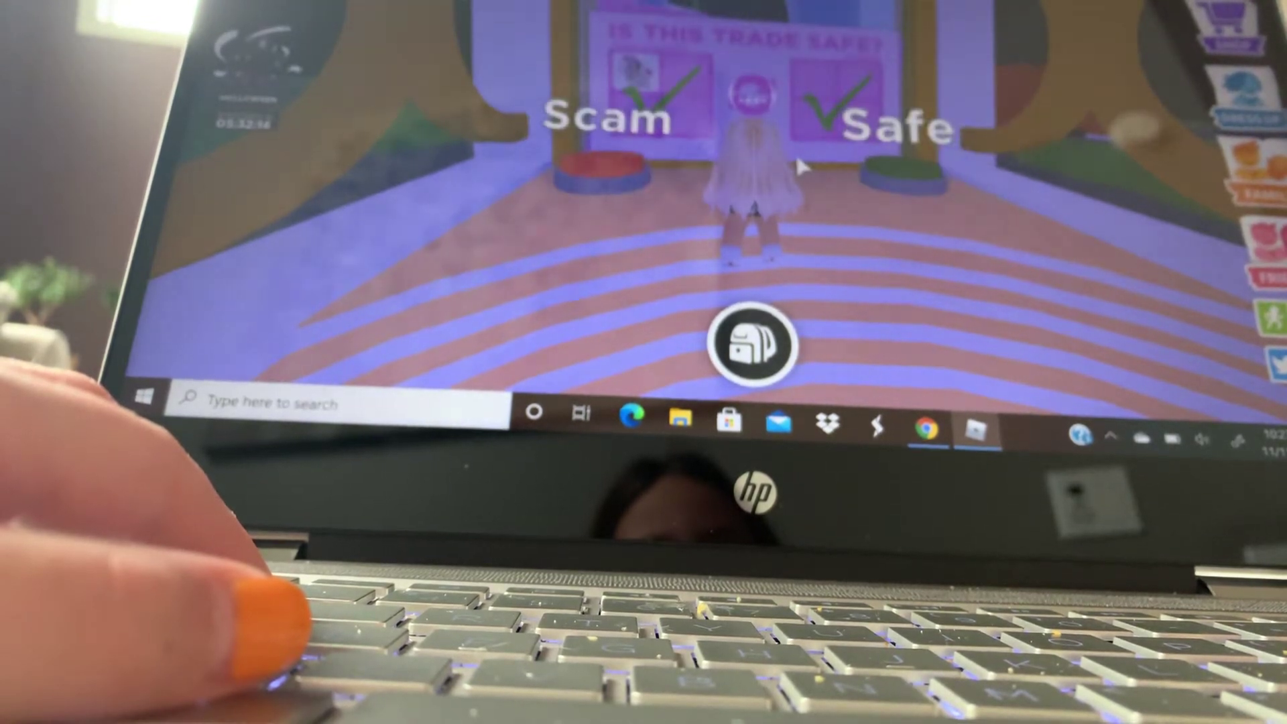
{"action": "key", "text": "a"}
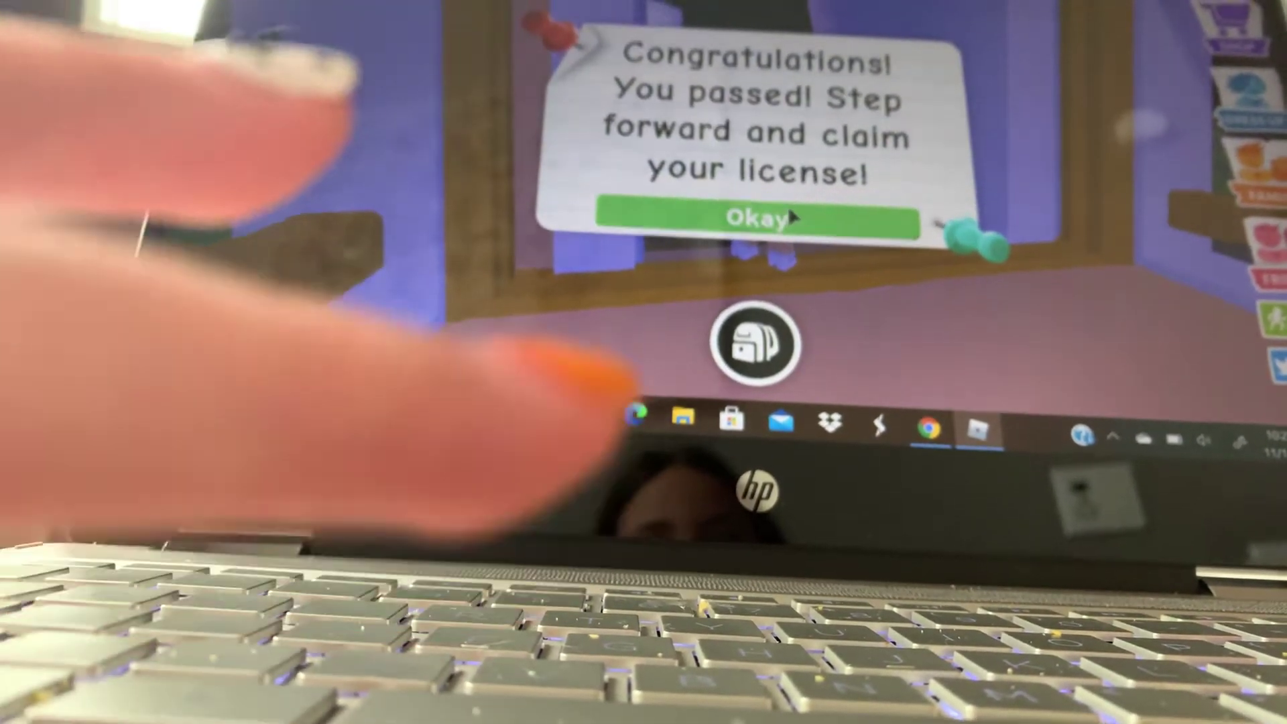
Step: Dismiss the Congratulations message and walk the red carpet to the license pedestal
{"action": "left_click", "coordinate": [793, 219]}
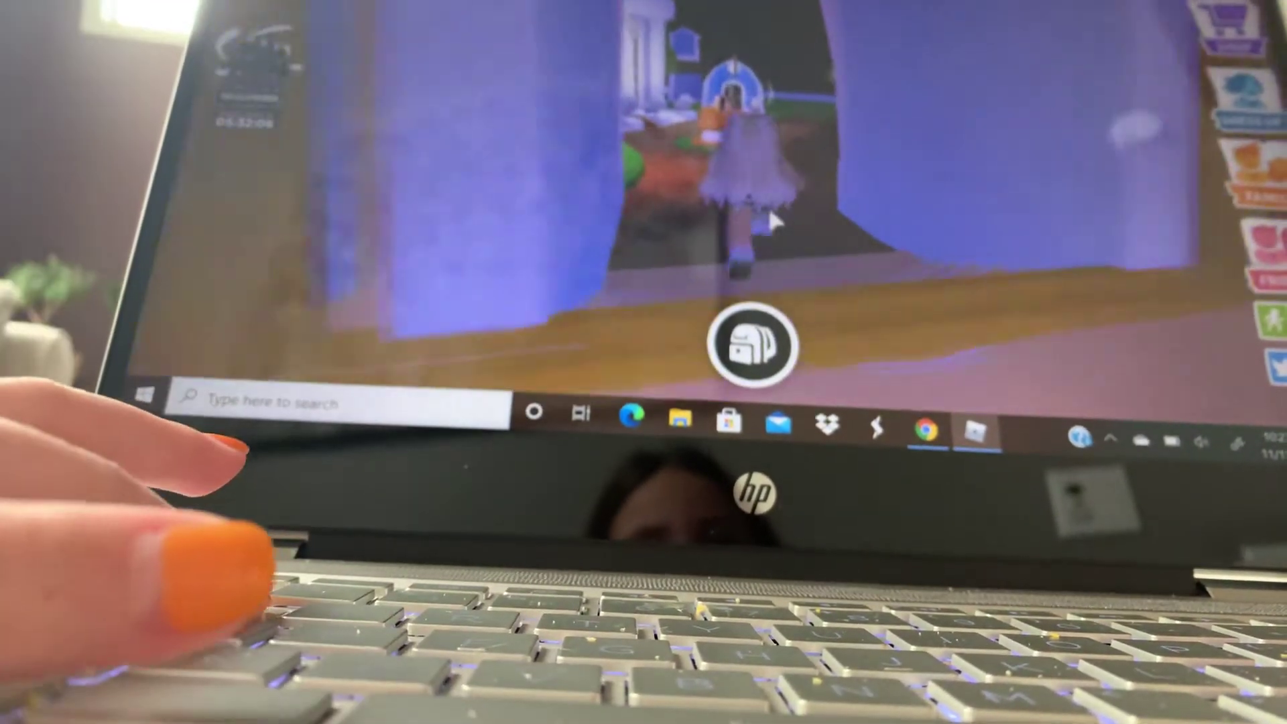
{"action": "key", "text": "w"}
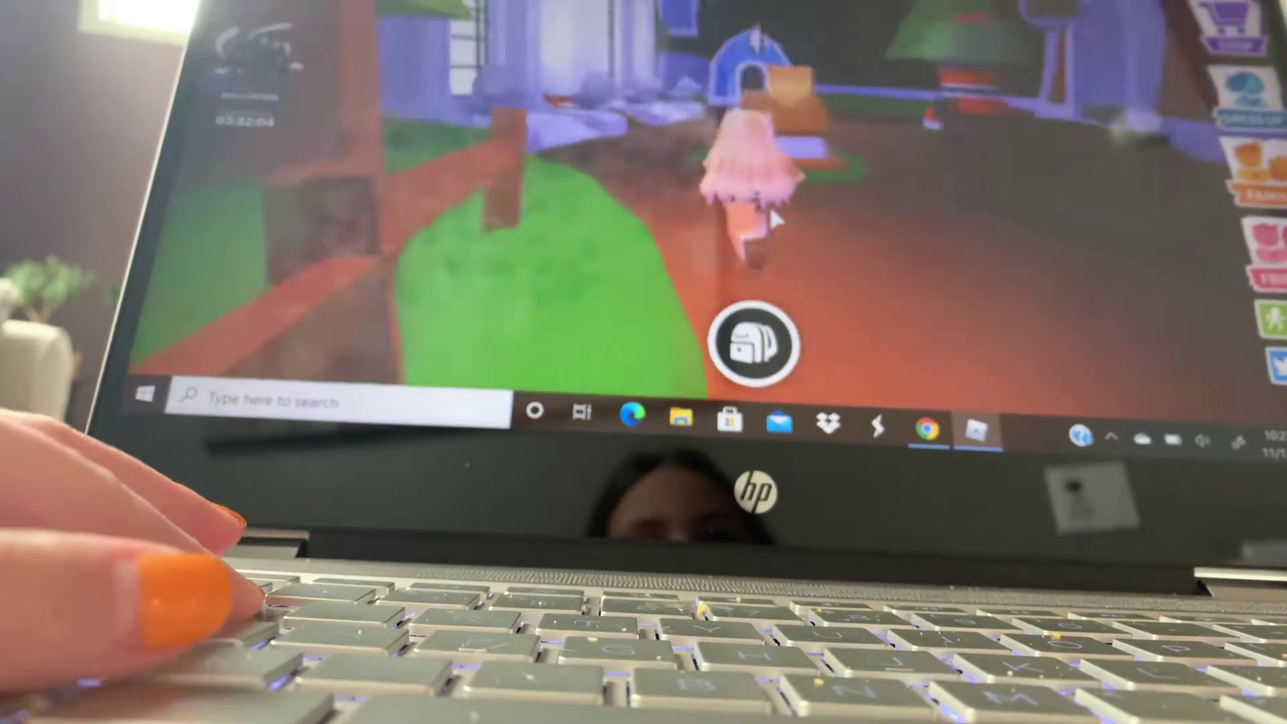
{"action": "key", "text": "w"}
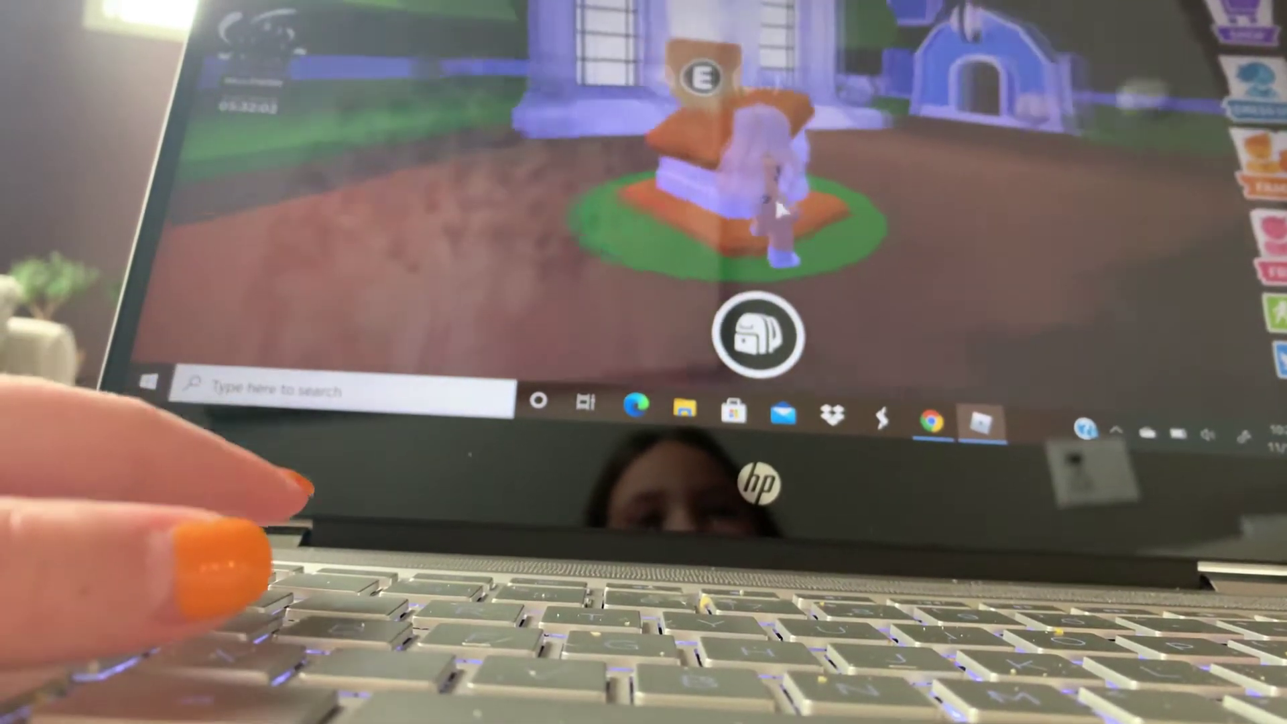
{"action": "key", "text": "w"}
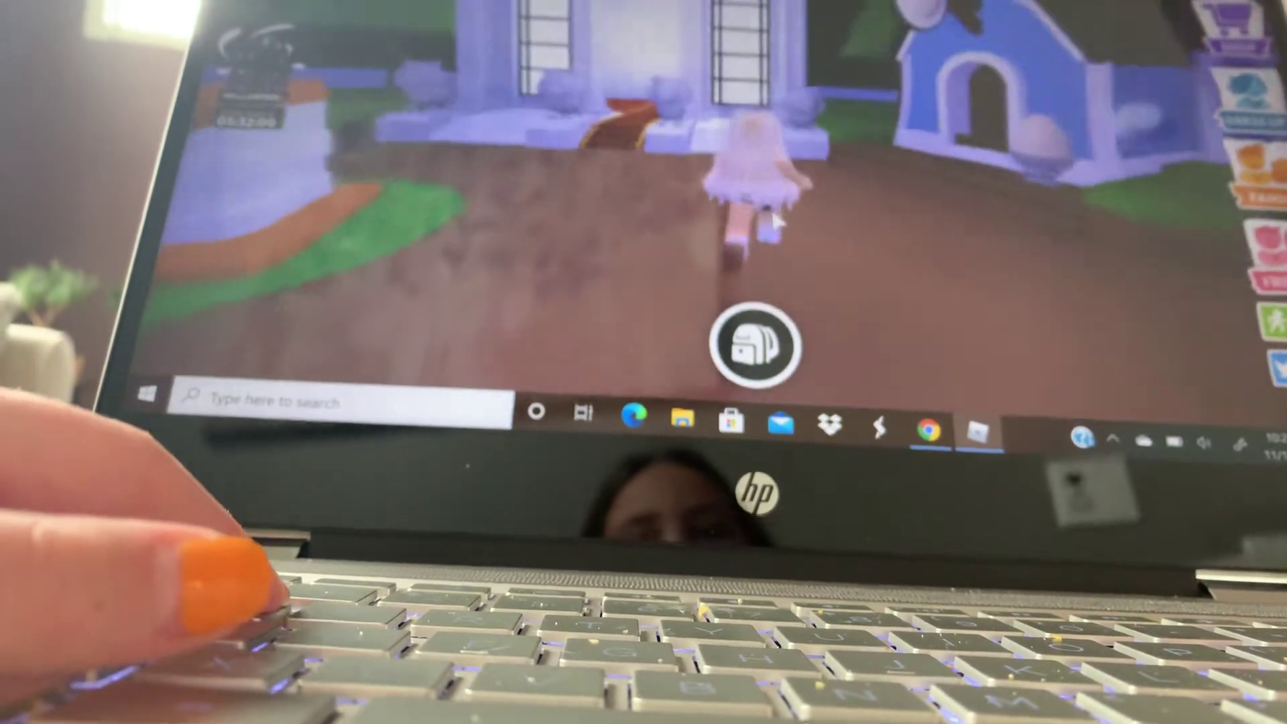
{"action": "key", "text": "w"}
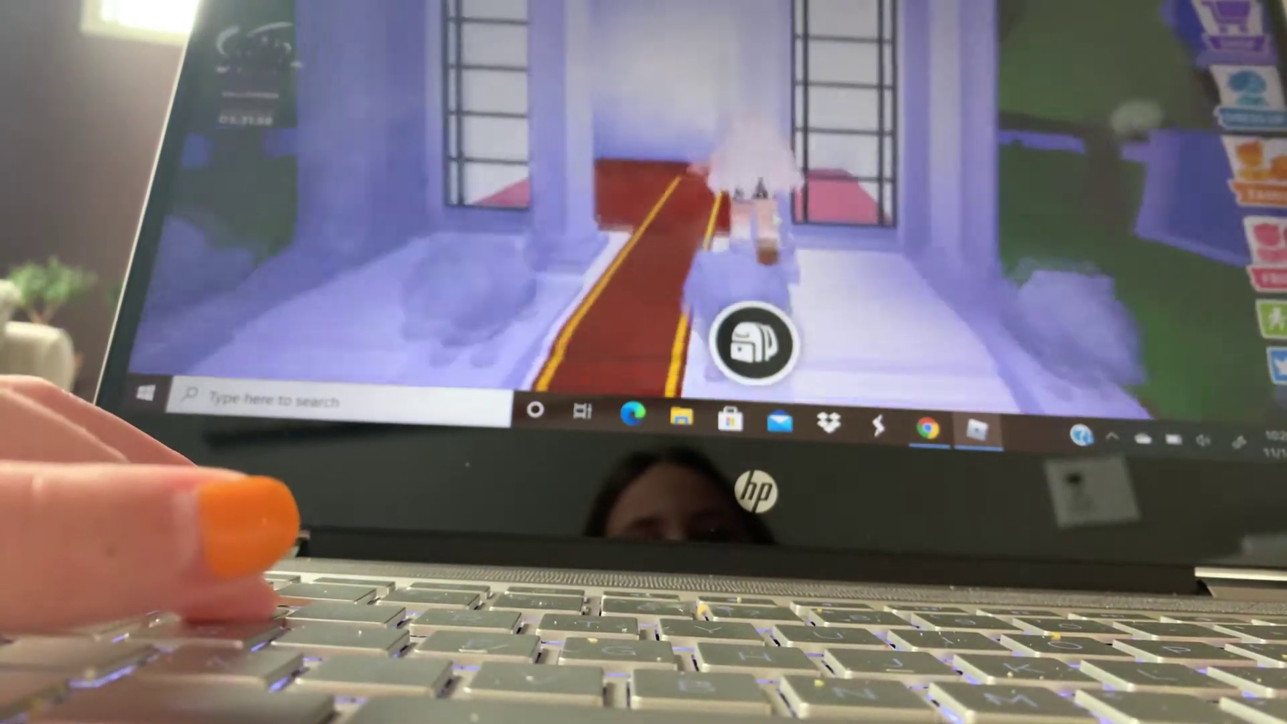
{"action": "key", "text": "w"}
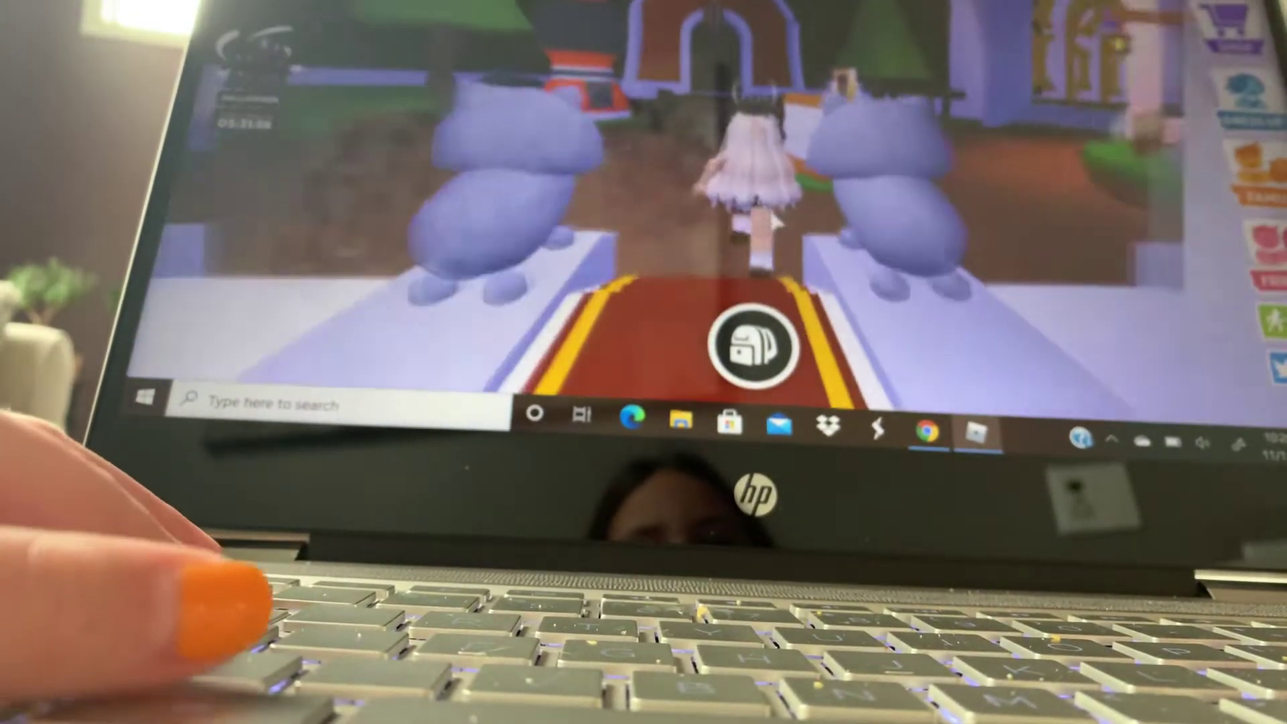
{"action": "key", "text": "w"}
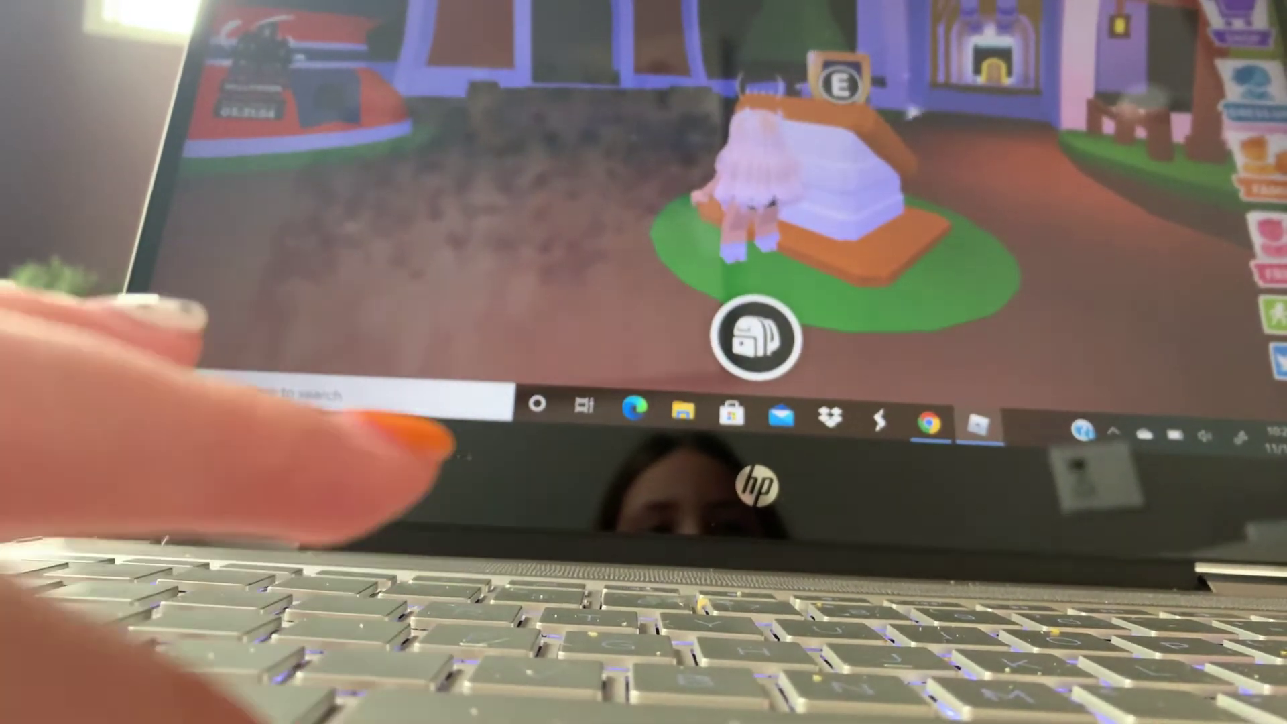
Step: Claim the Trade License and dismiss the license-in-backpack notice
{"action": "key", "text": "e"}
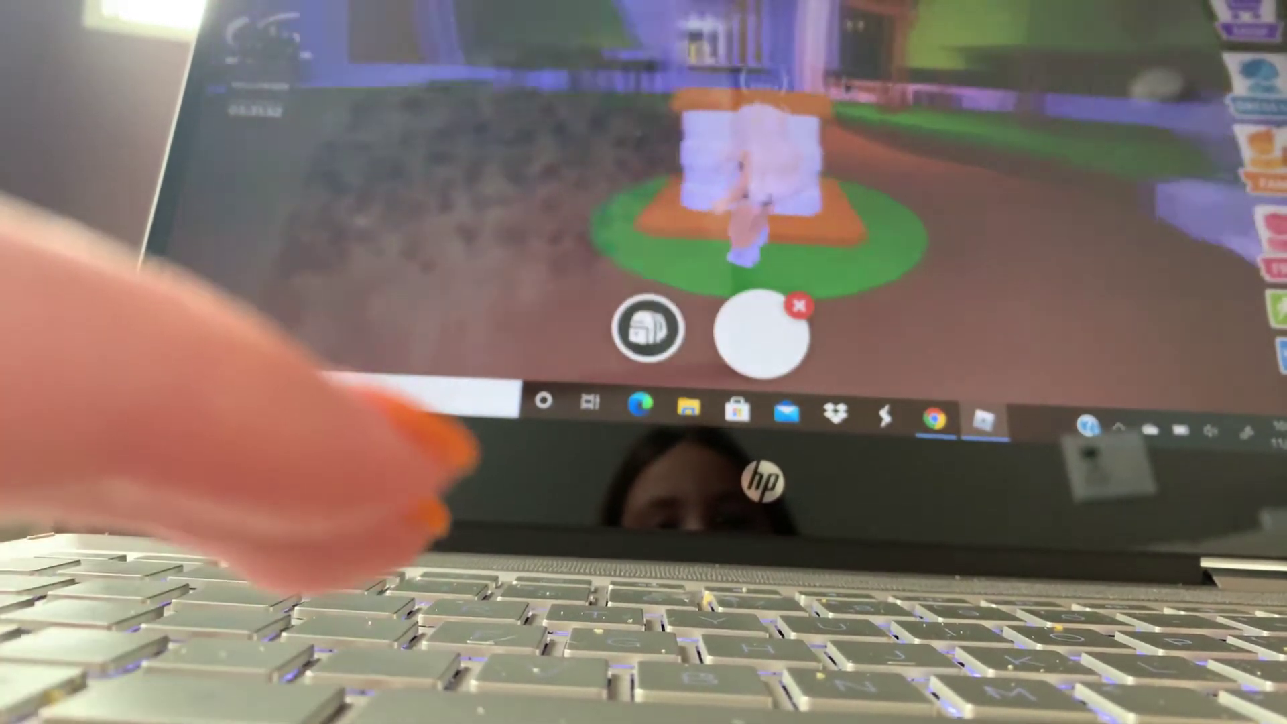
{"action": "key", "text": "w"}
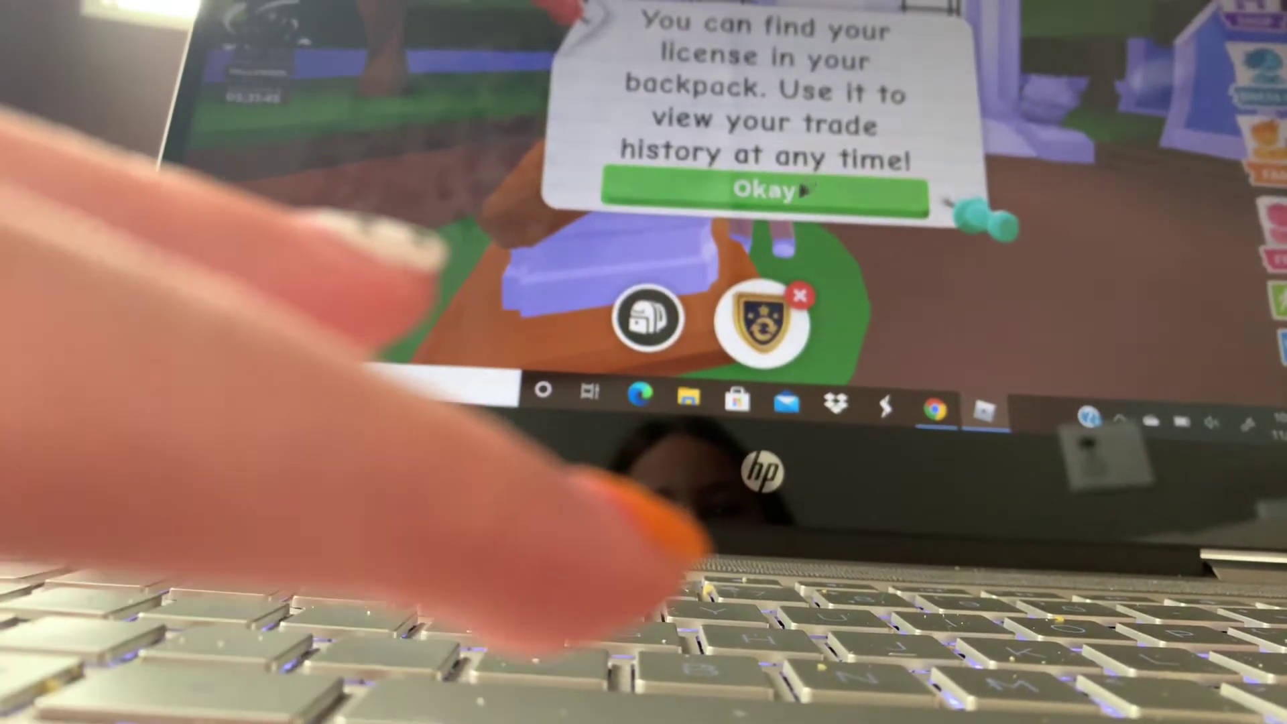
{"action": "left_click", "coordinate": [780, 185]}
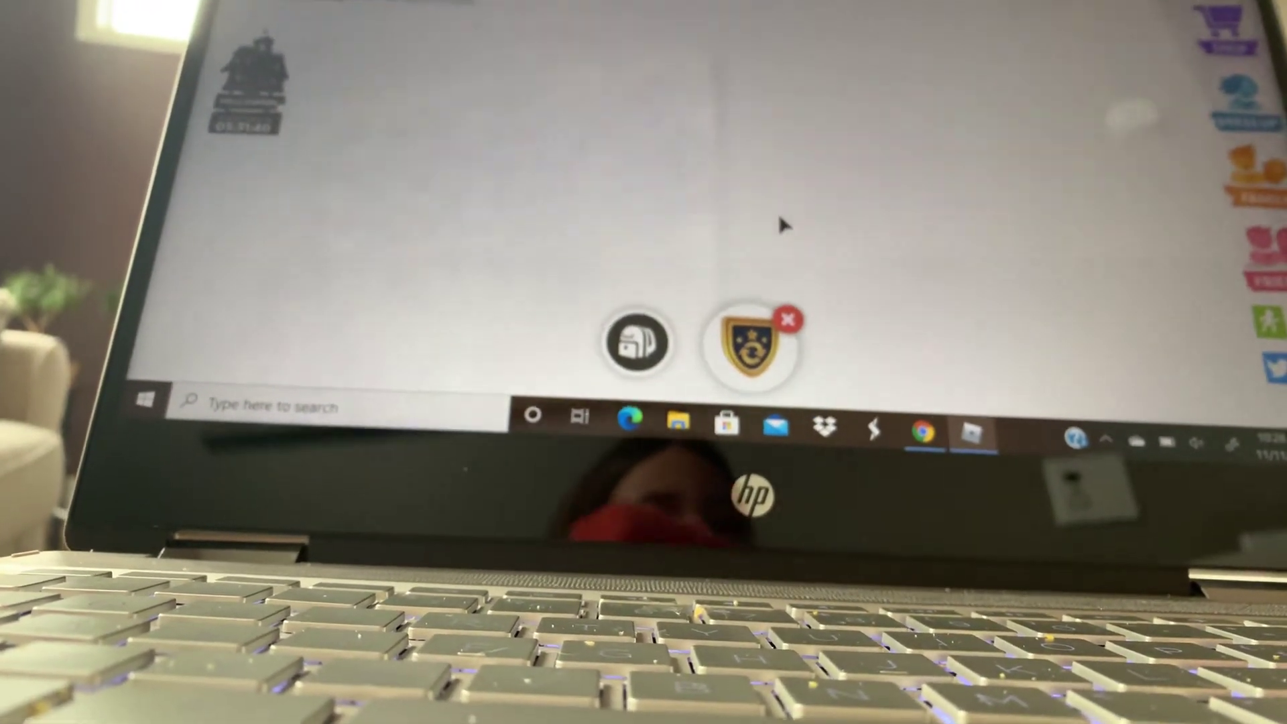
Step: Collect the paycheck by cashing out its 20 Bucks
{"action": "key", "text": "w"}
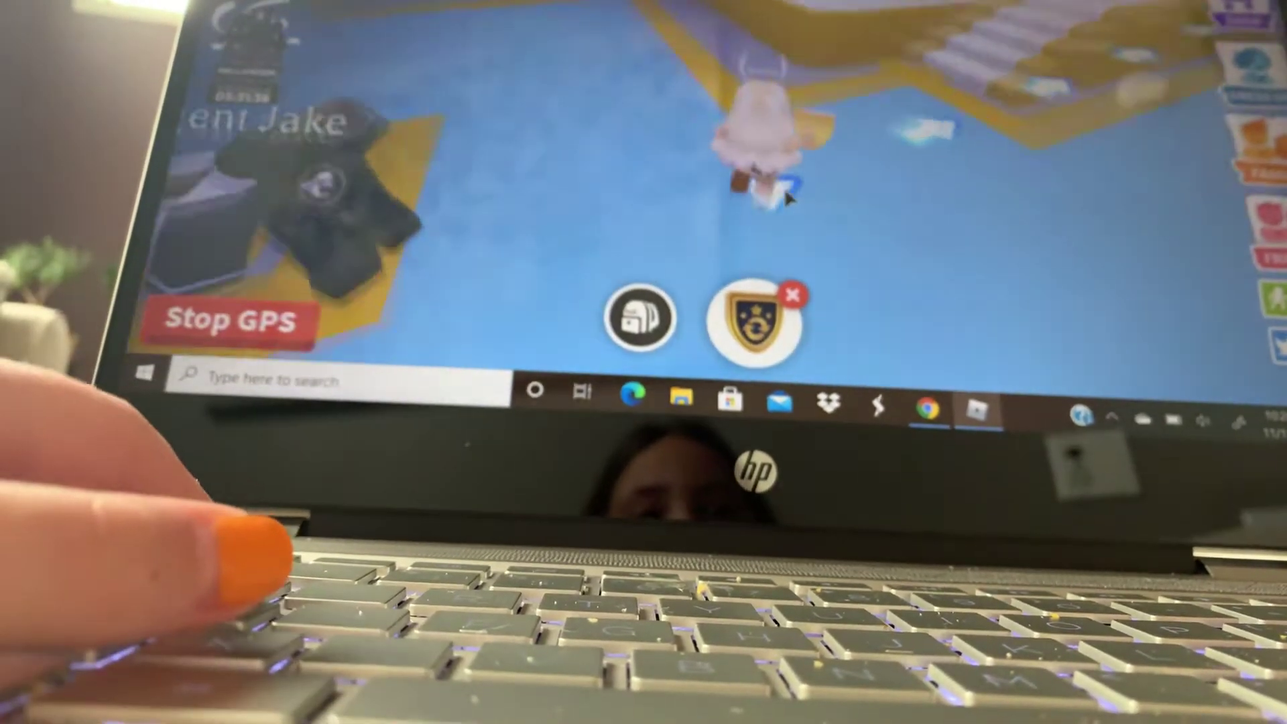
{"action": "key", "text": "w"}
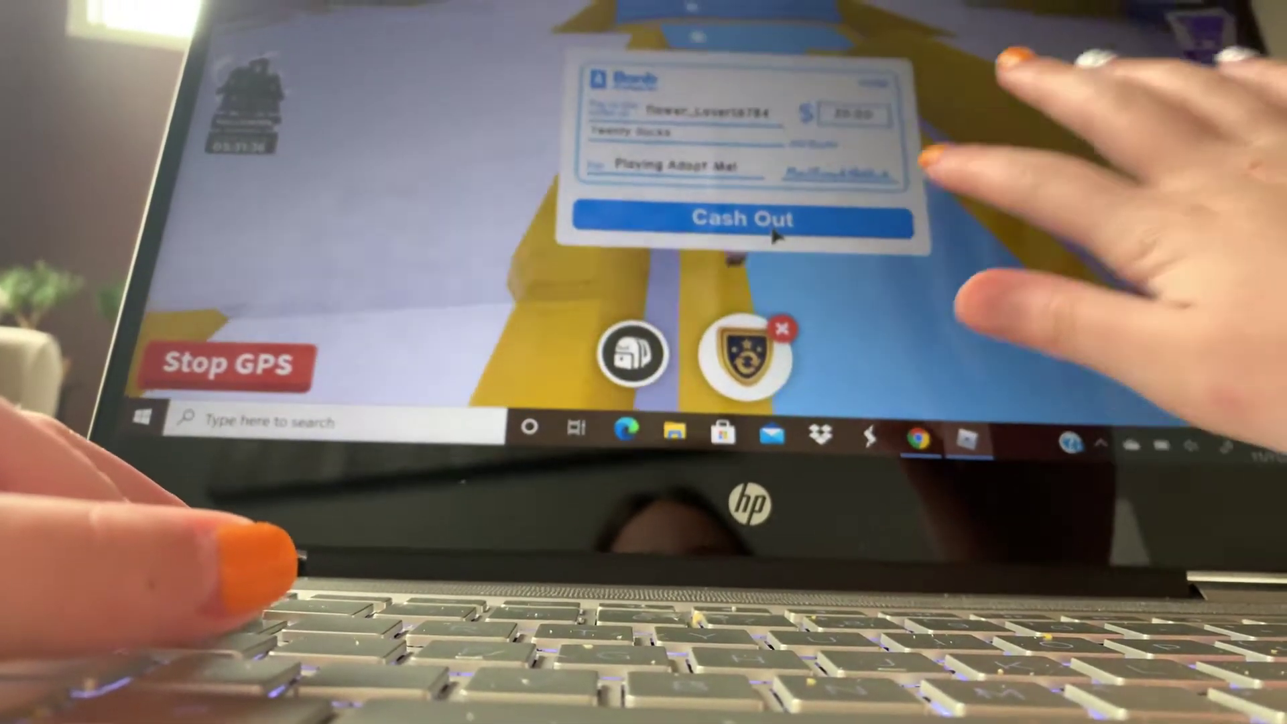
{"action": "left_click", "coordinate": [785, 191]}
Step: Walk up the blue stairs to the suited trading agent and ask about trade history
{"action": "key", "text": "w"}
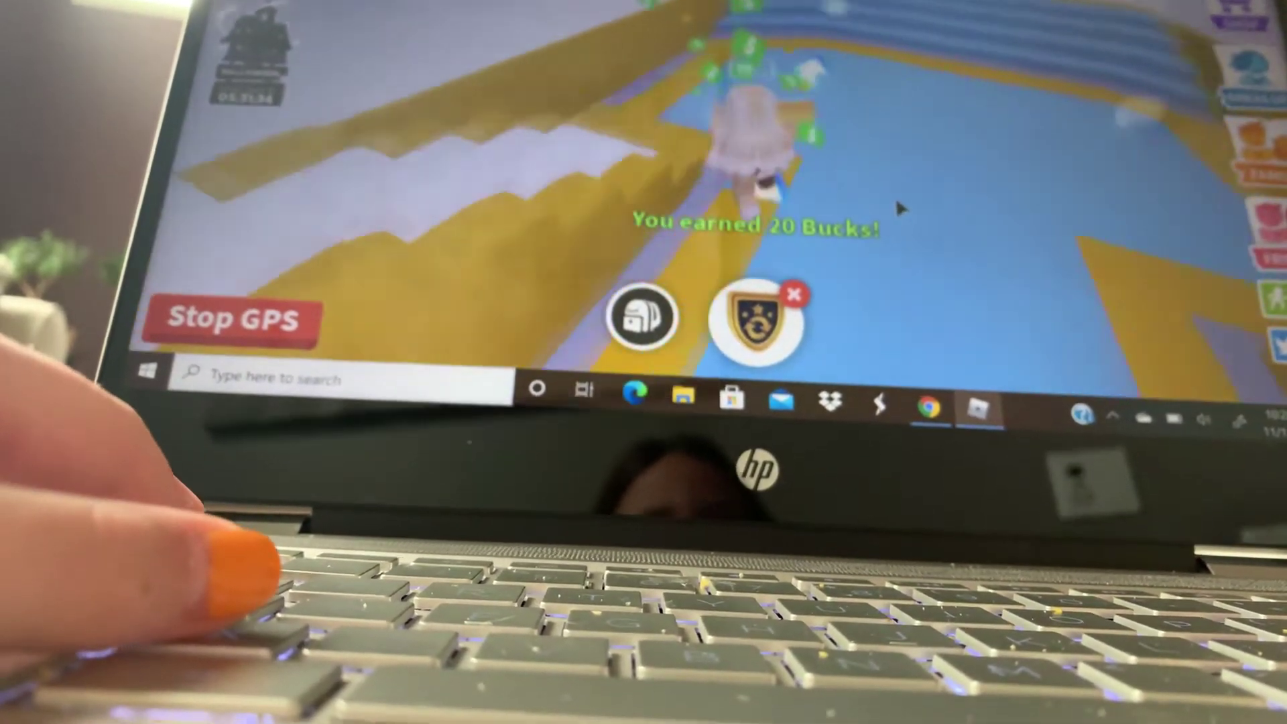
{"action": "key", "text": "w"}
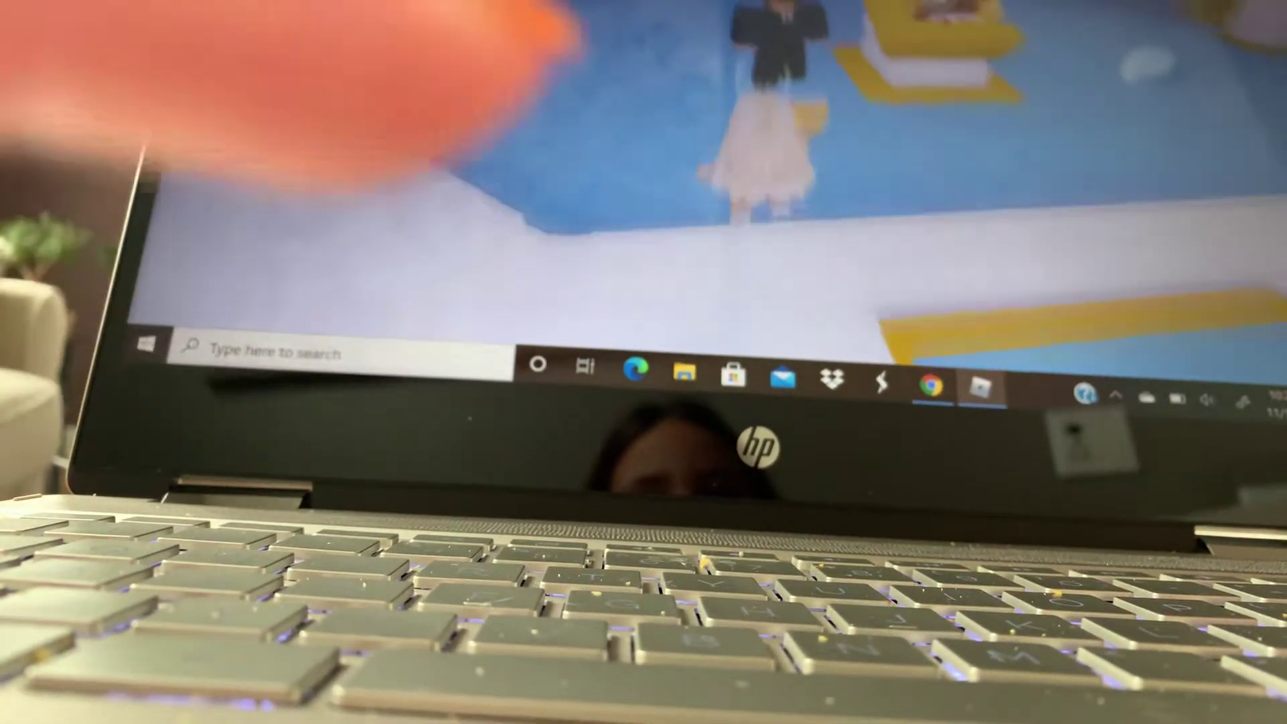
{"action": "key", "text": "e"}
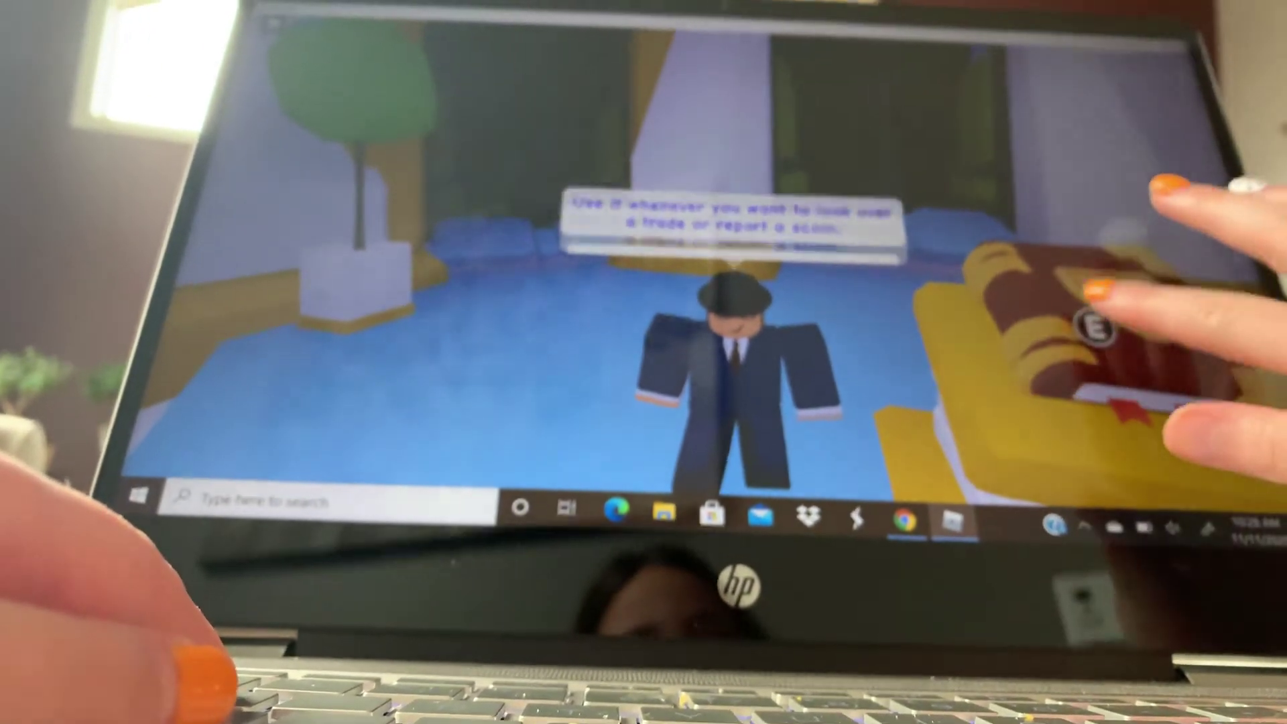
{"action": "left_click", "coordinate": [1106, 320]}
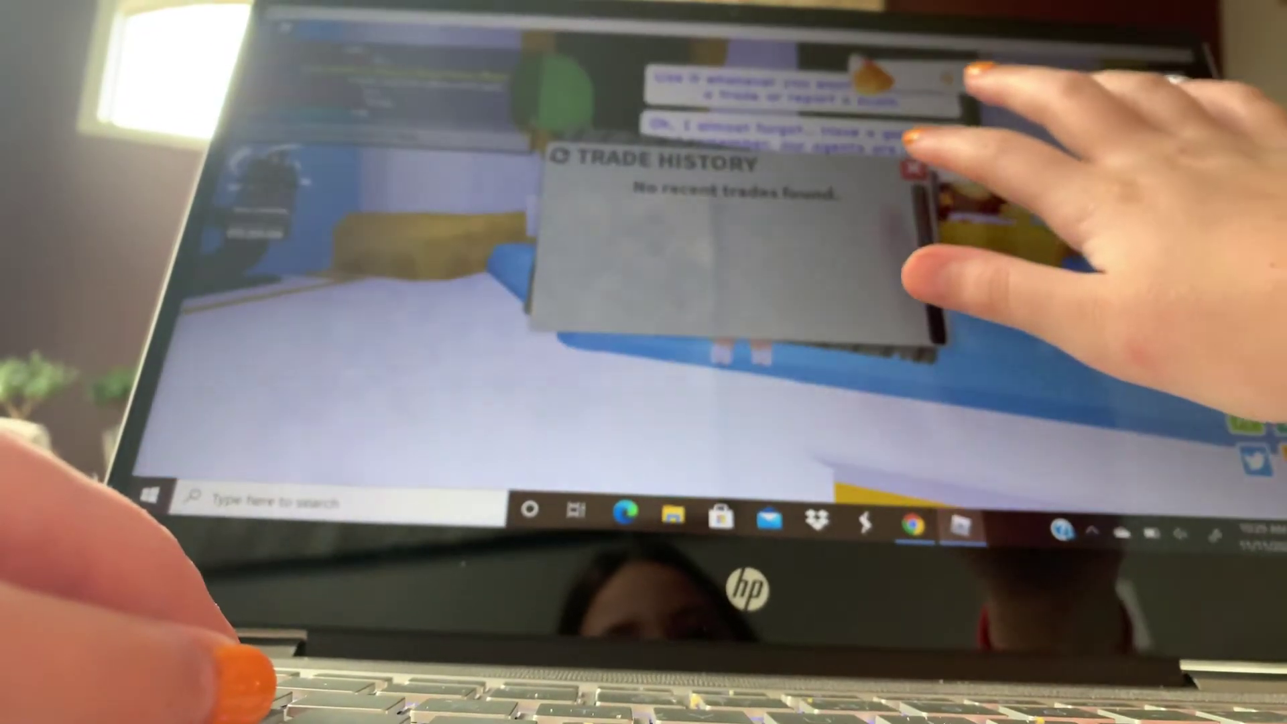
Step: Review the empty Trade History through the agent's conversation
{"action": "left_click", "coordinate": [908, 154]}
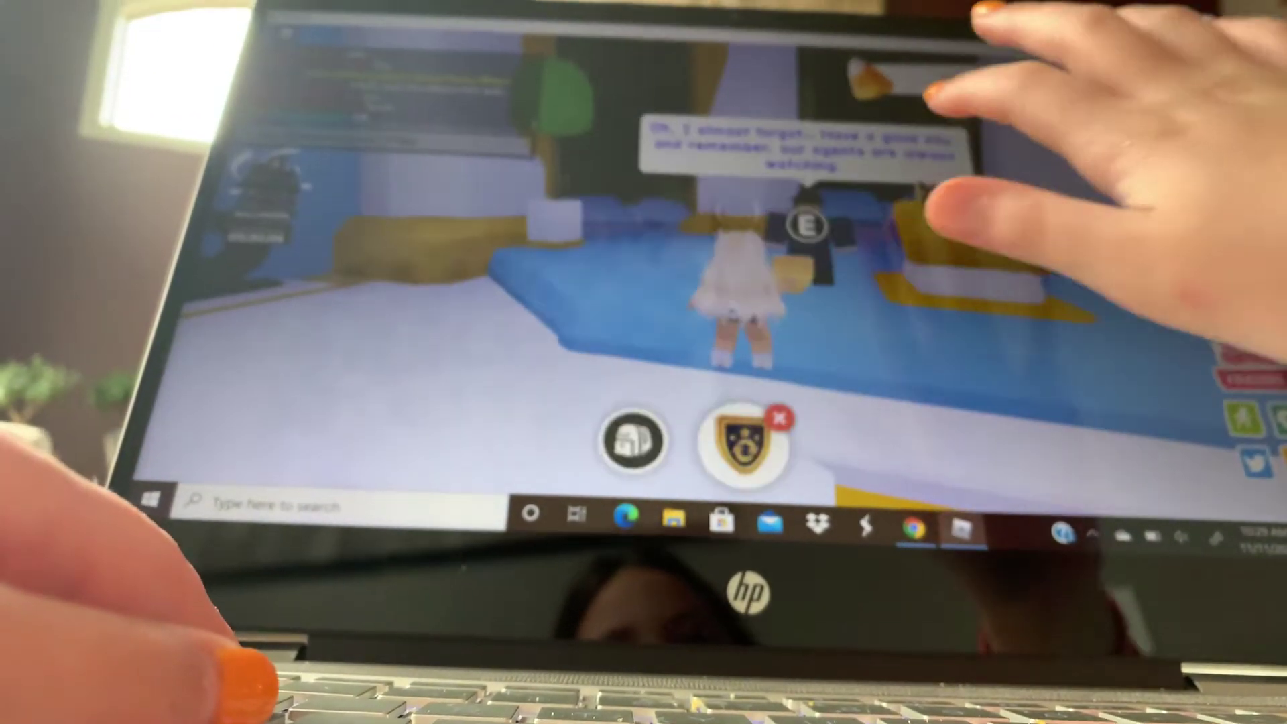
{"action": "key", "text": "d"}
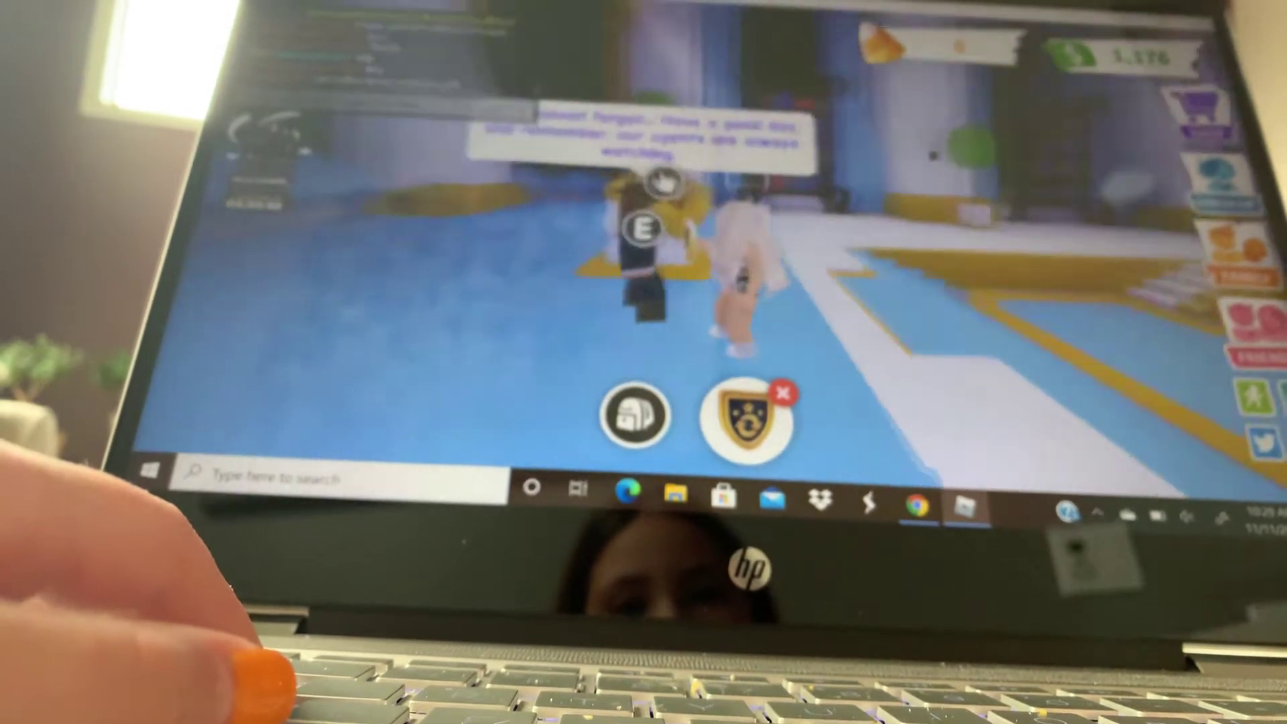
{"action": "key", "text": "s"}
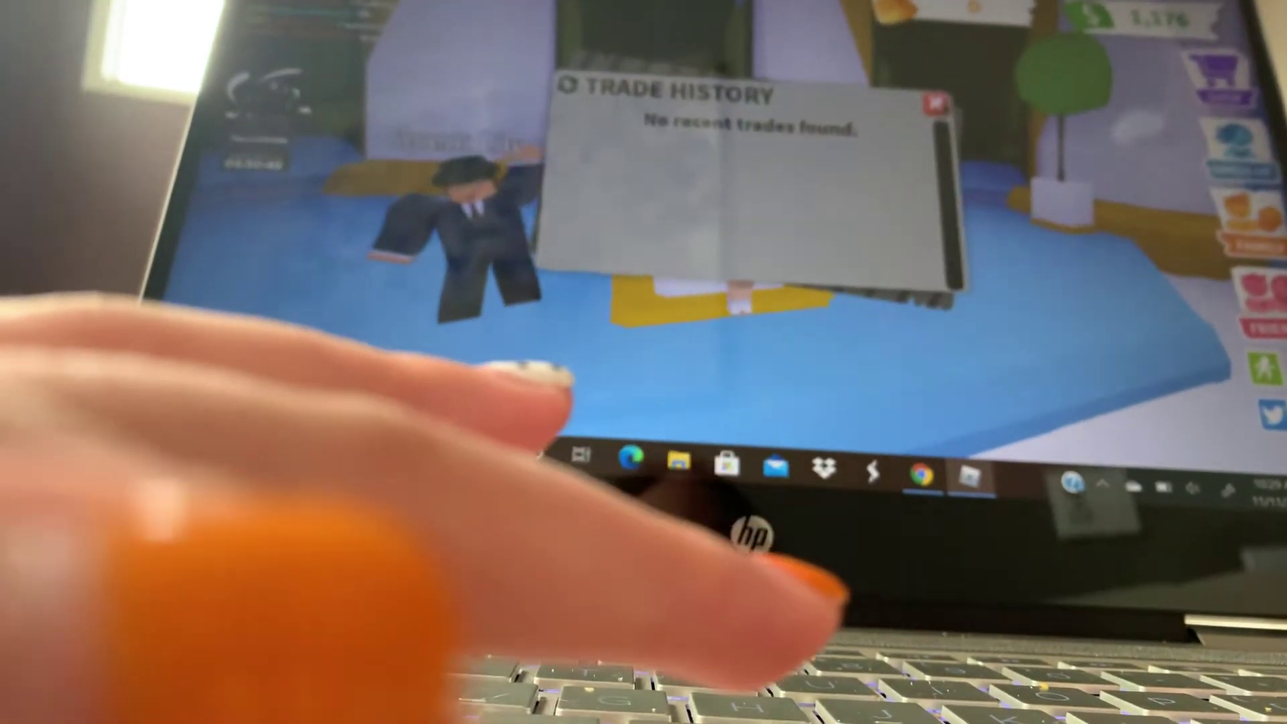
Step: Walk into the crowded trading room and browse the pets in the backpack
{"action": "key", "text": "w"}
{"action": "key", "text": "w"}
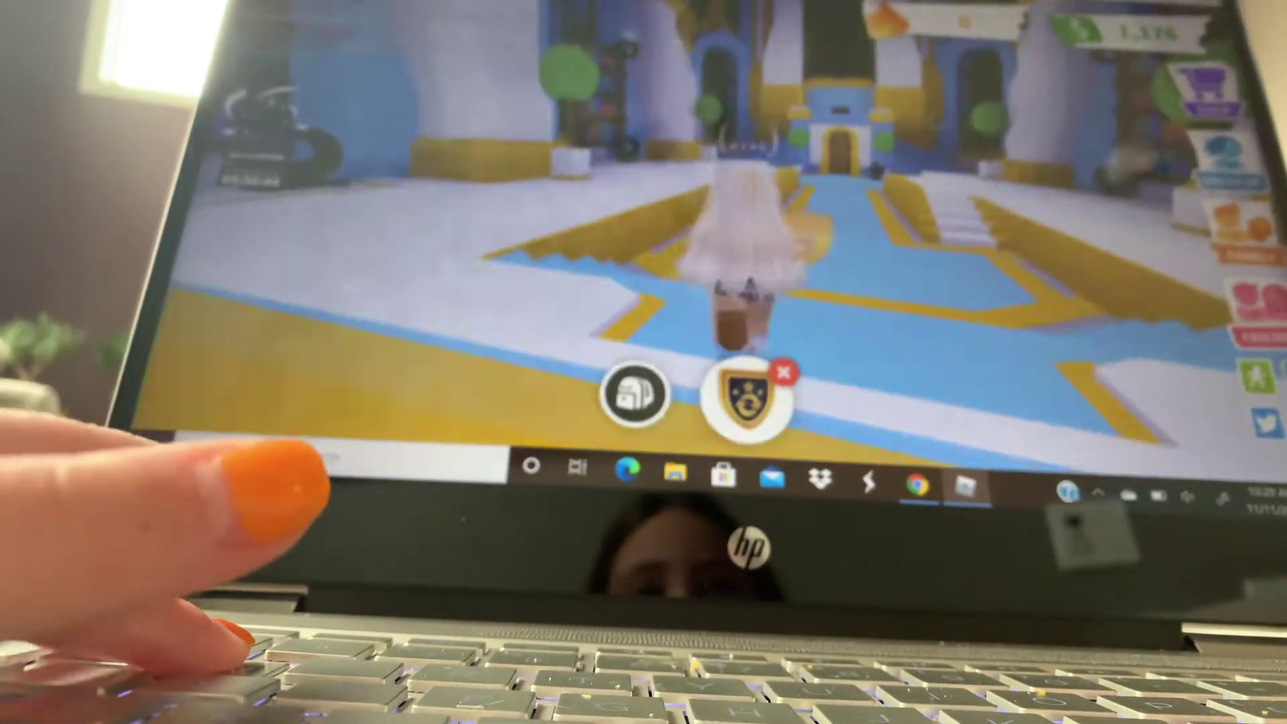
{"action": "key", "text": "w"}
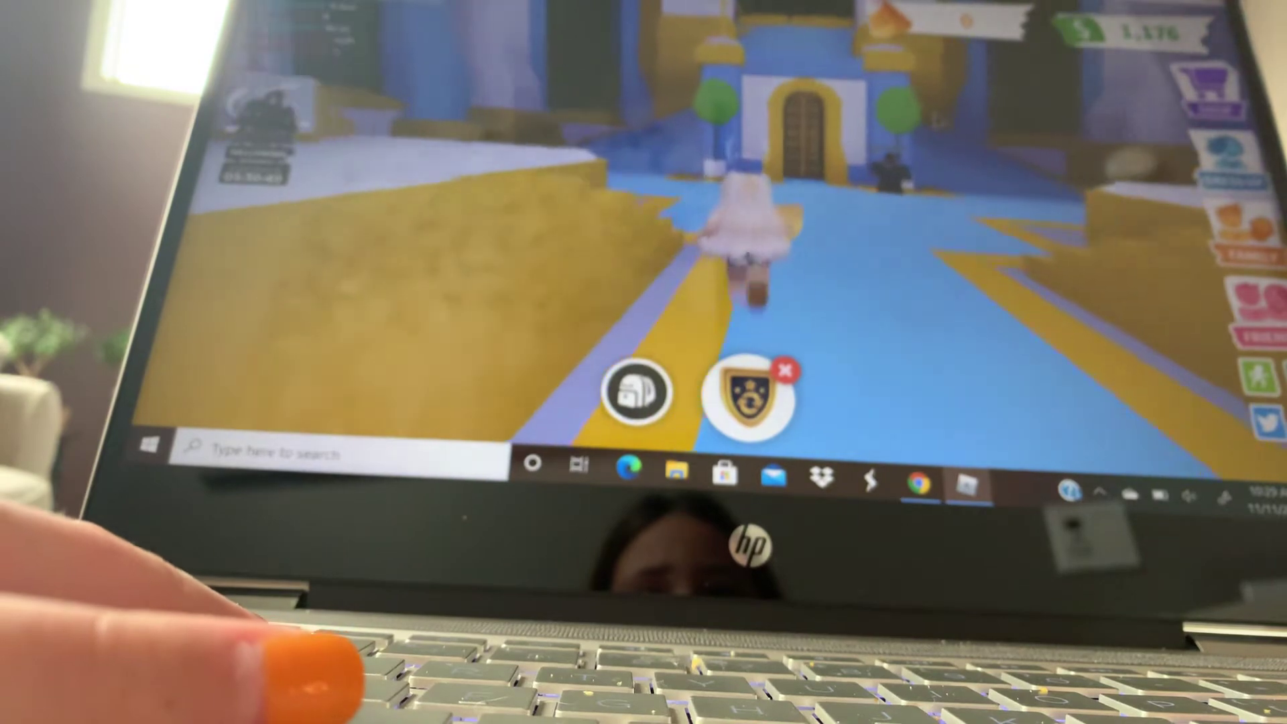
{"action": "key", "text": "w"}
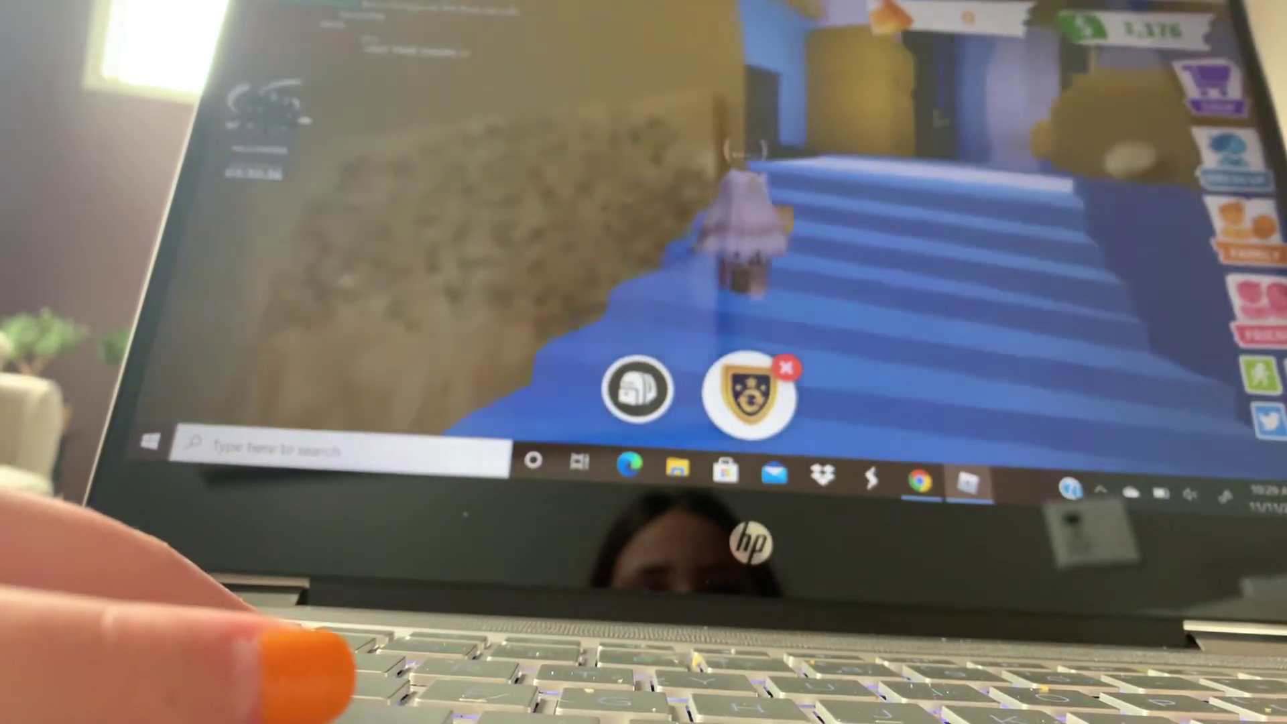
{"action": "key", "text": "w"}
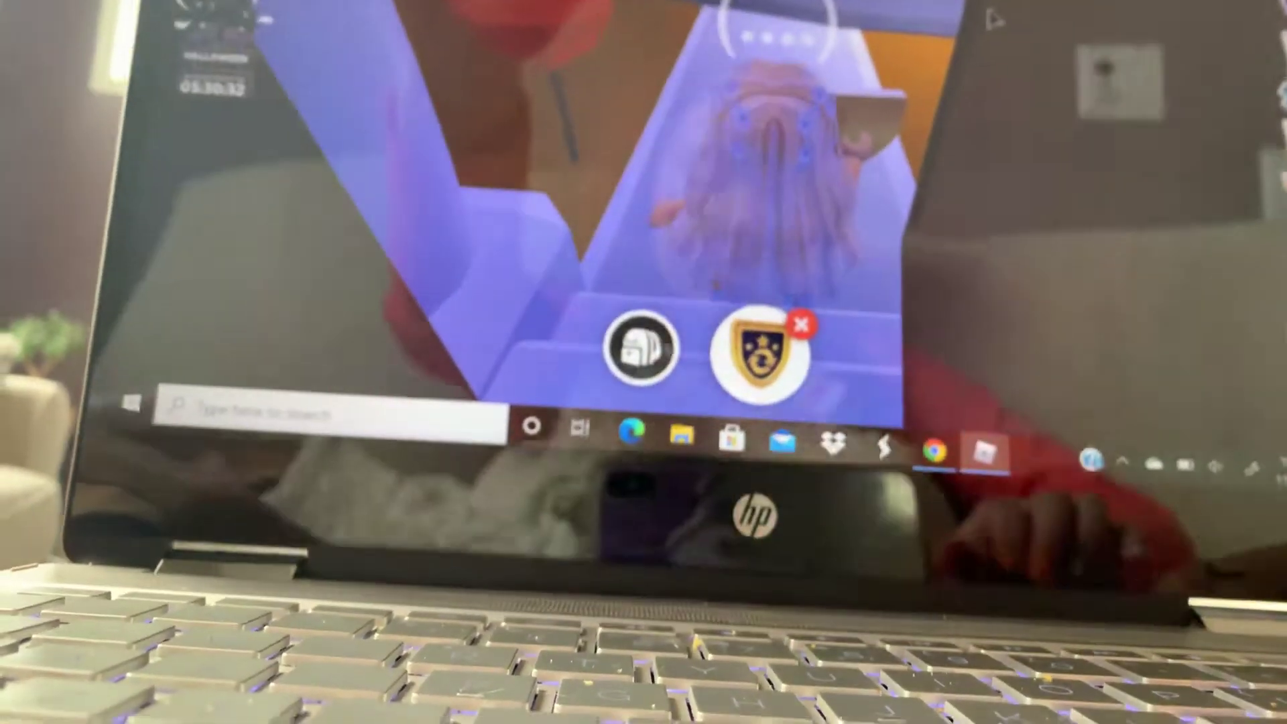
{"action": "key", "text": "w"}
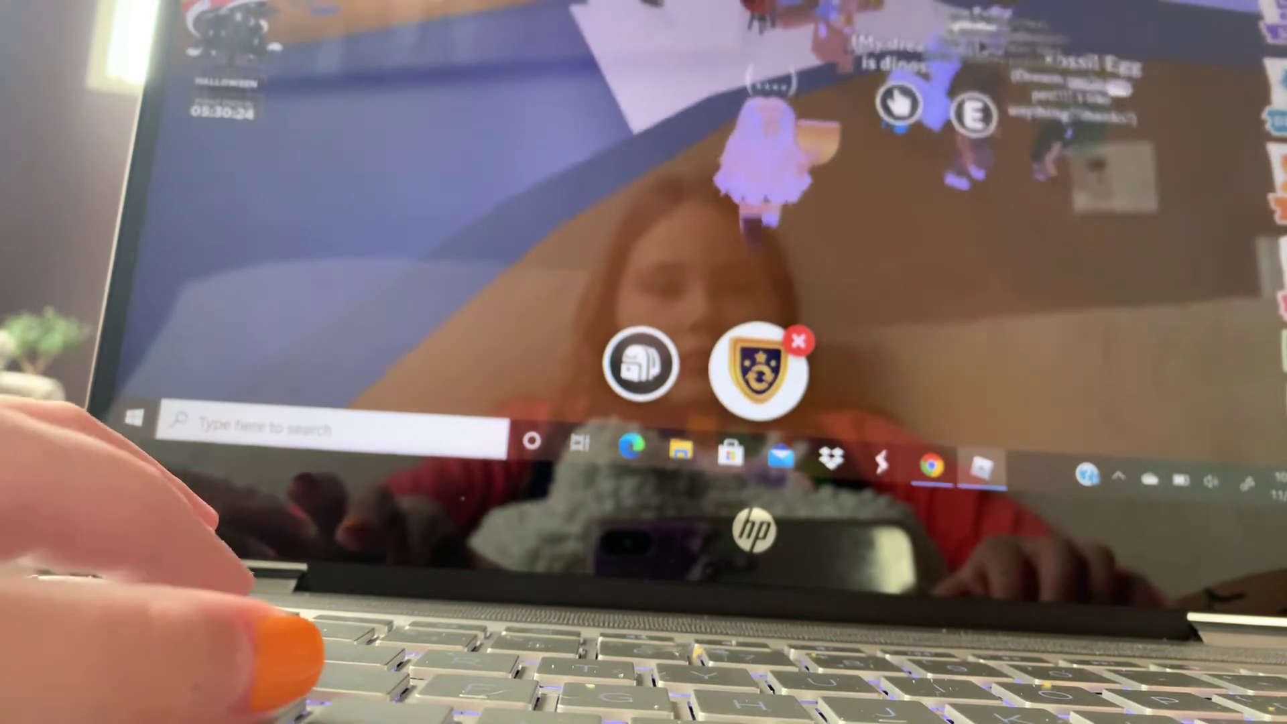
{"action": "key", "text": "w"}
{"action": "key", "text": "w"}
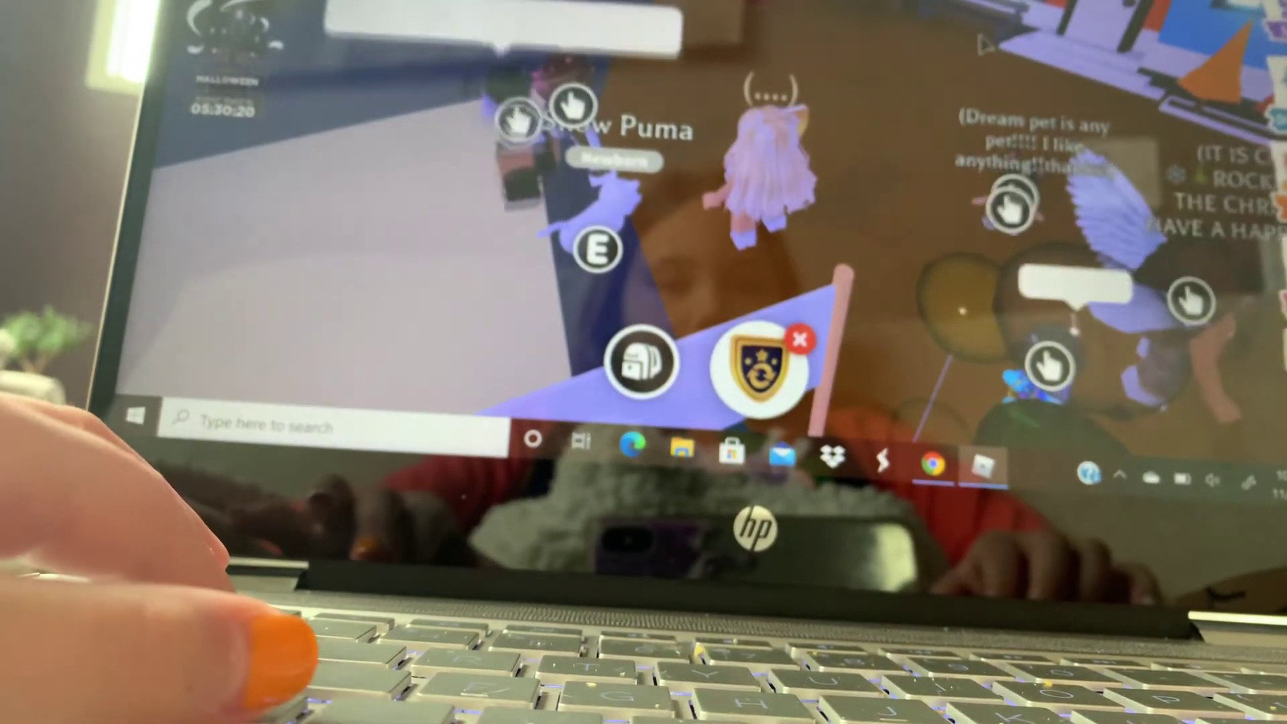
{"action": "key", "text": "w"}
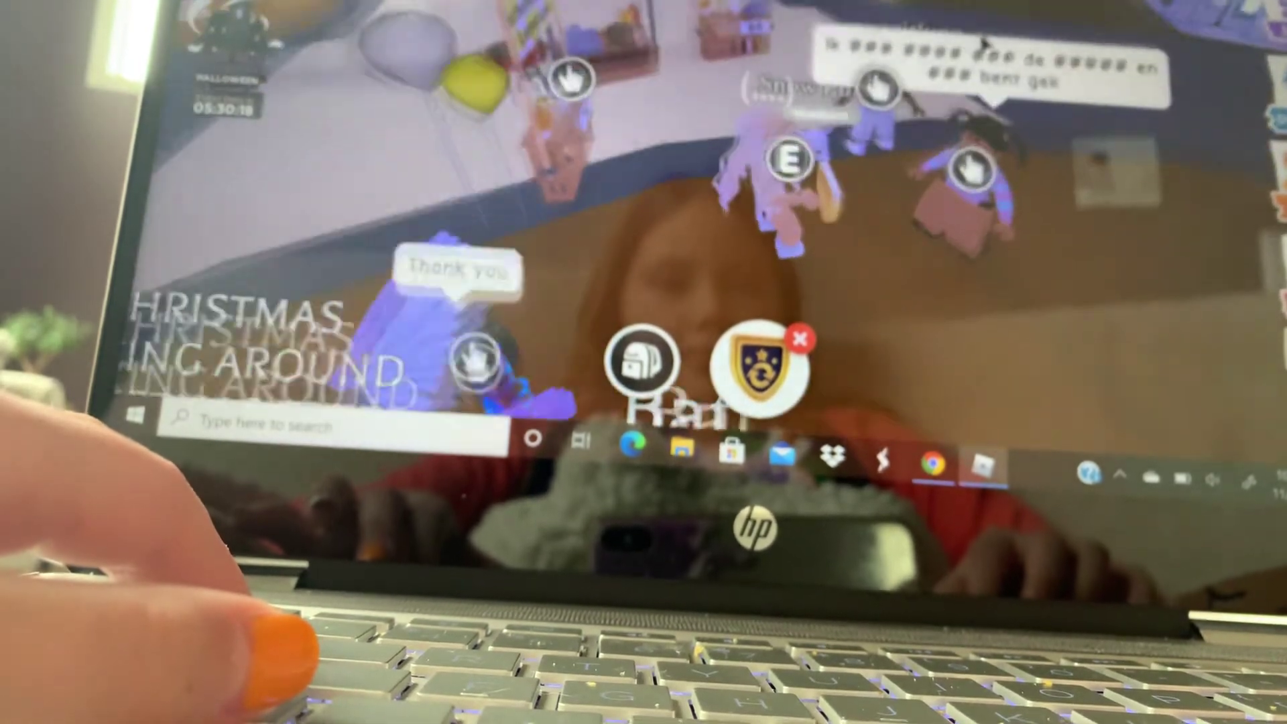
{"action": "key", "text": "w"}
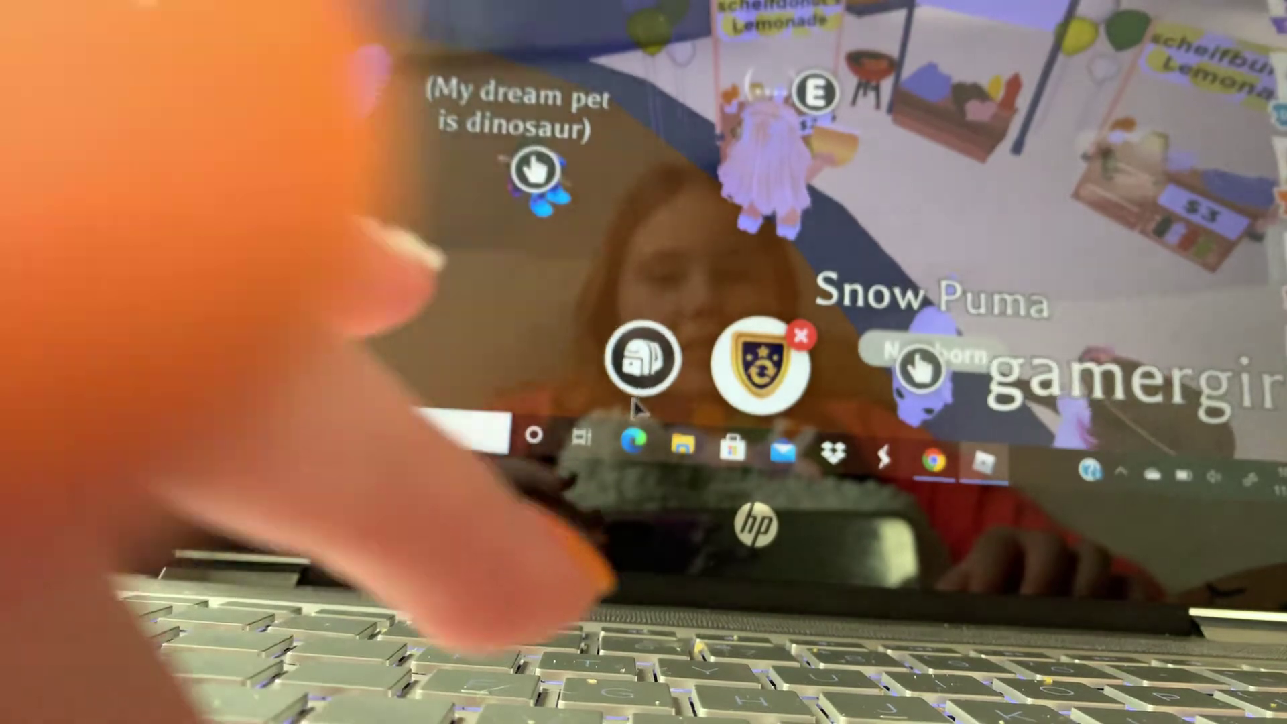
{"action": "left_click", "coordinate": [642, 365]}
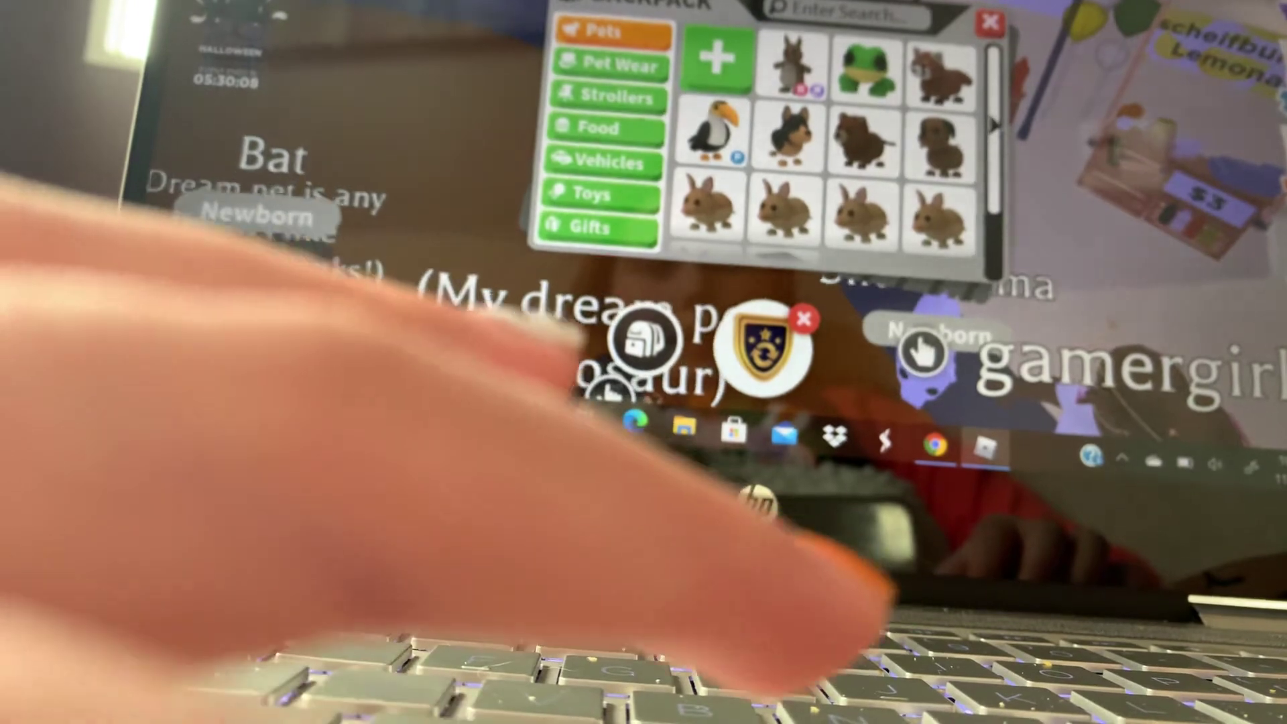
{"action": "scroll", "coordinate": [999, 158], "scroll_direction": "down", "scroll_amount": 1}
{"action": "scroll", "coordinate": [995, 150], "scroll_direction": "up", "scroll_amount": 3}
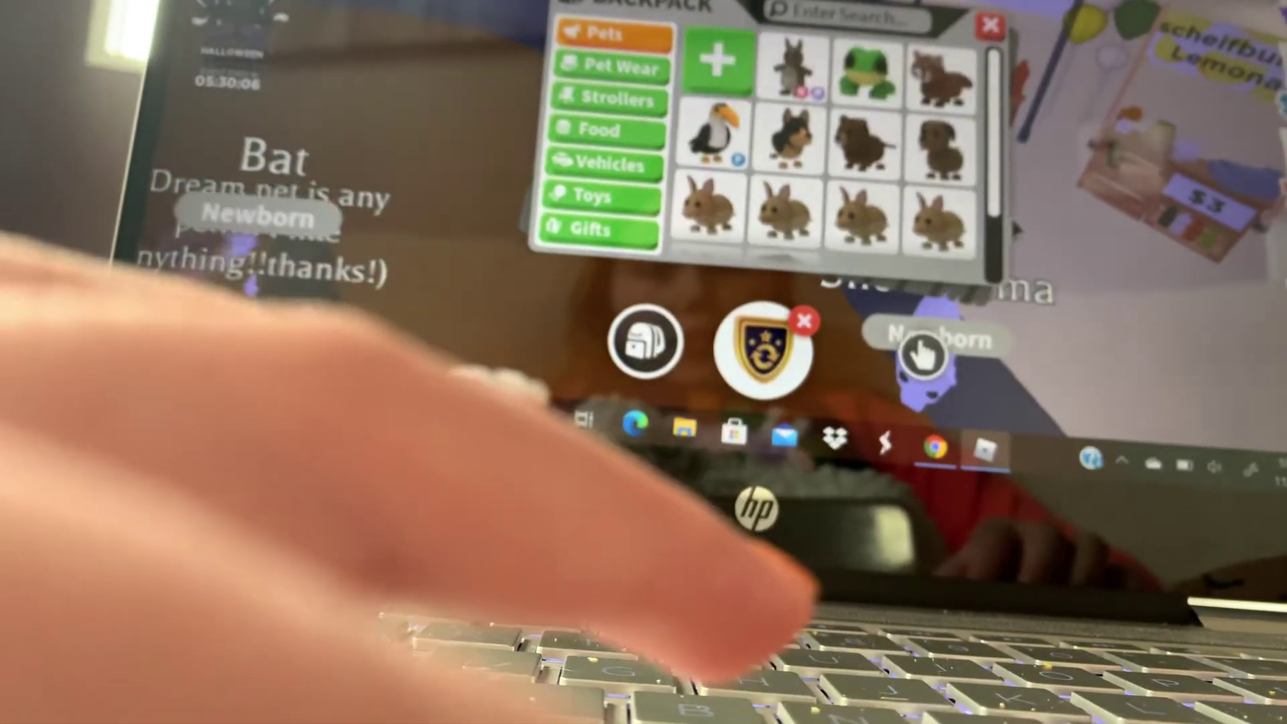
{"action": "scroll", "coordinate": [996, 151], "scroll_direction": "down", "scroll_amount": 3}
{"action": "scroll", "coordinate": [1026, 235], "scroll_direction": "up", "scroll_amount": 1}
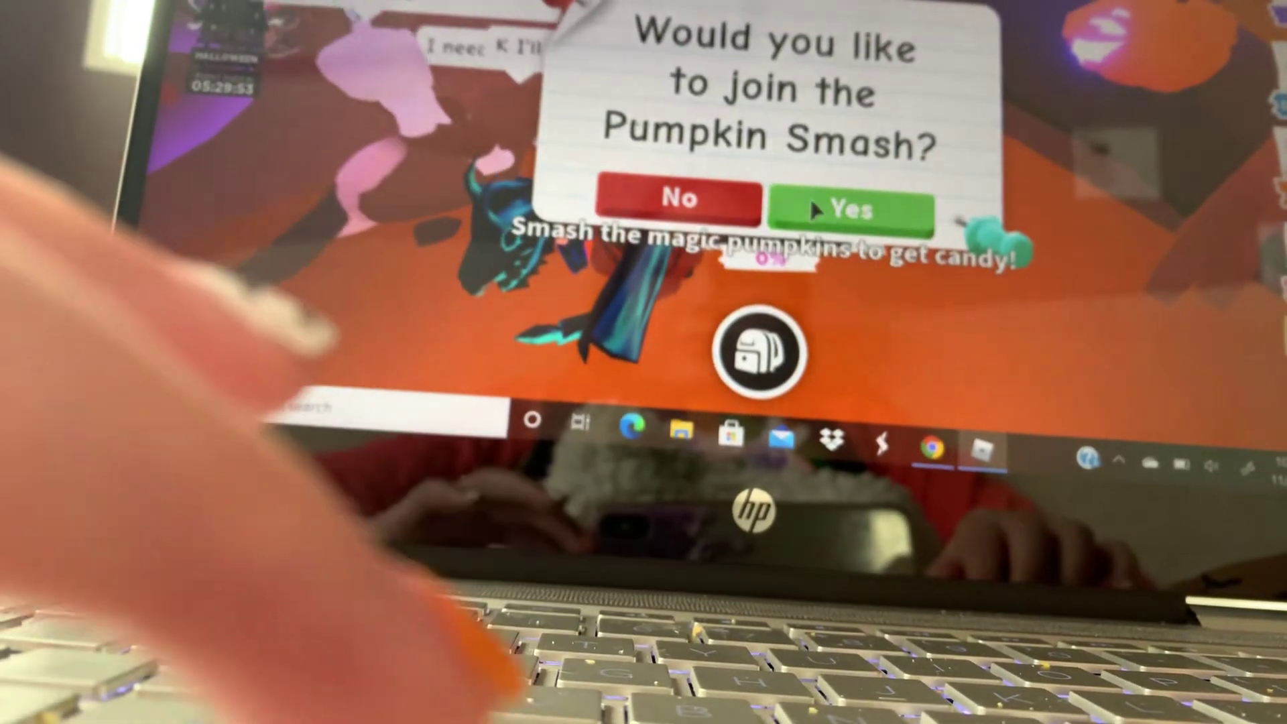
{"action": "left_click", "coordinate": [814, 212]}
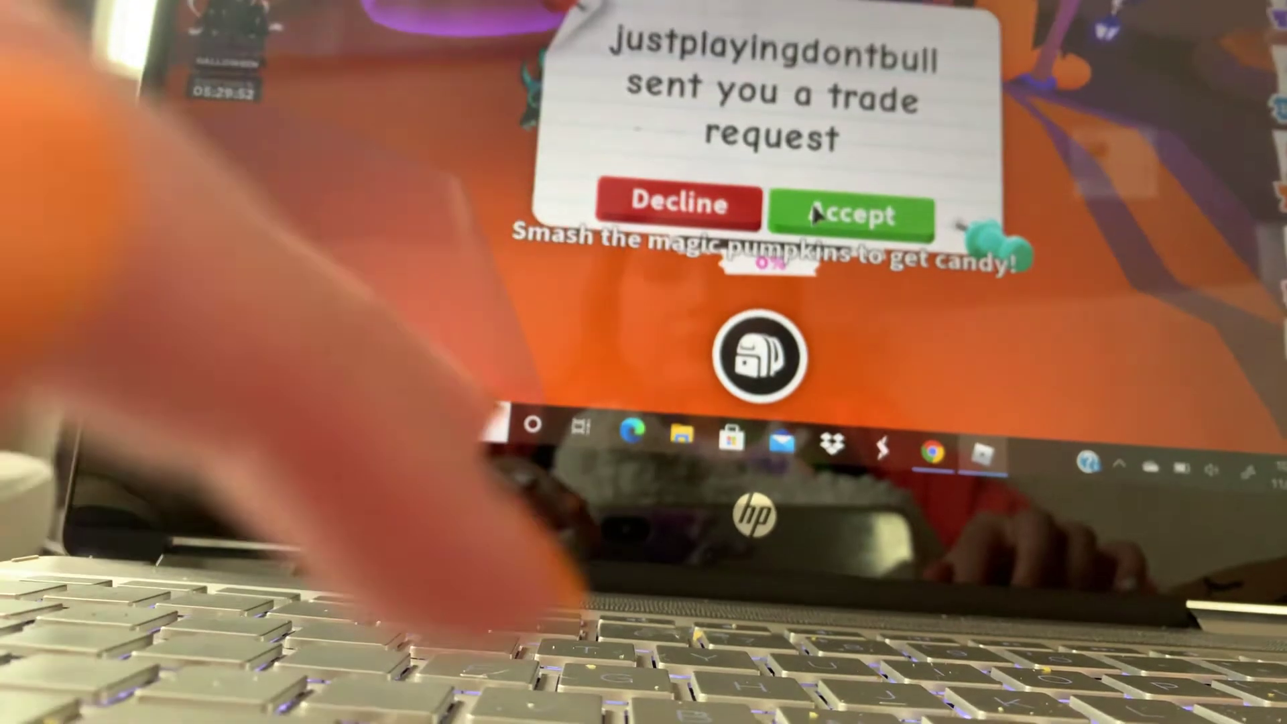
{"action": "left_click", "coordinate": [814, 217]}
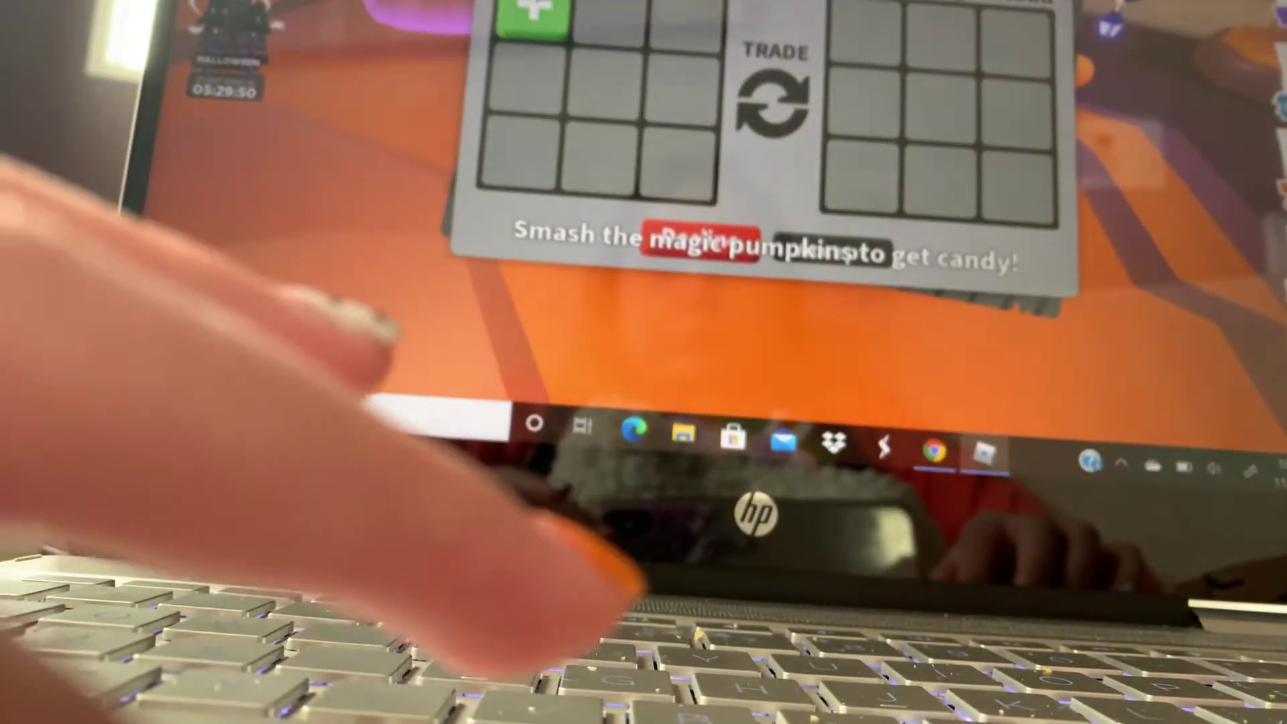
{"action": "left_click", "coordinate": [533, 12]}
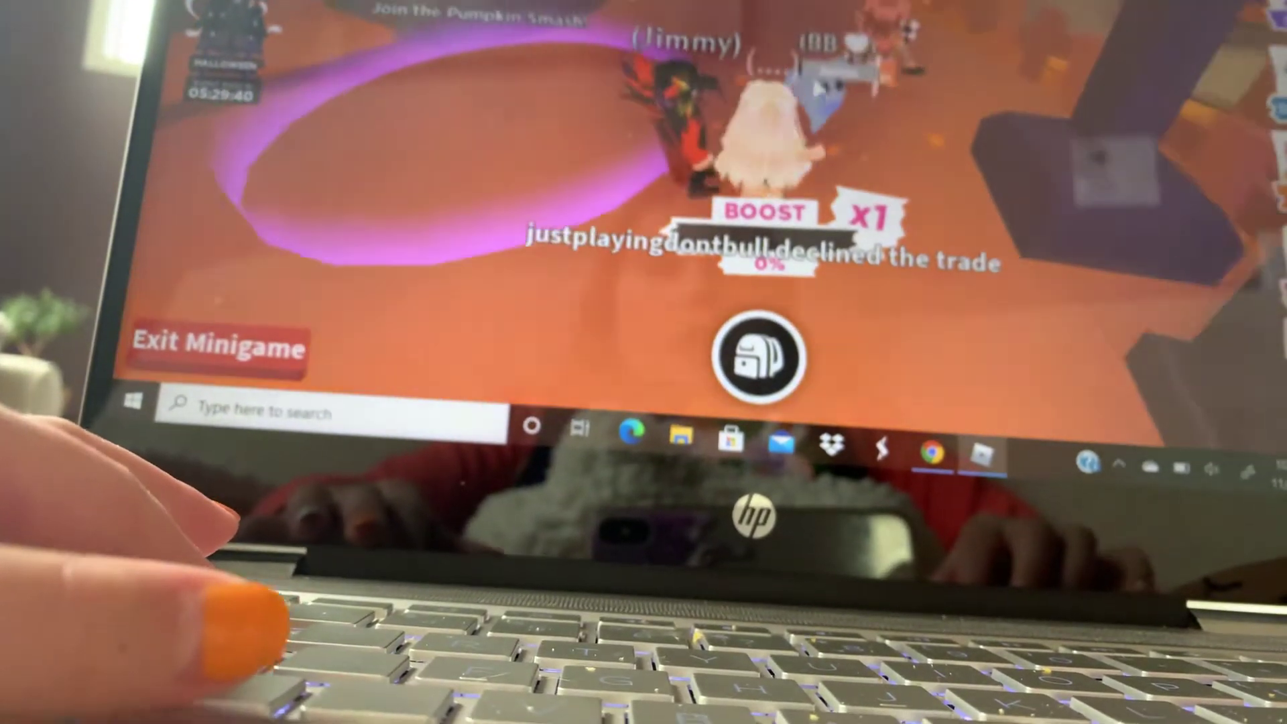
Step: Run the Pumpkin Smash course, smashing pumpkins and keeping the boost bar full until the end
{"action": "key", "text": "w"}
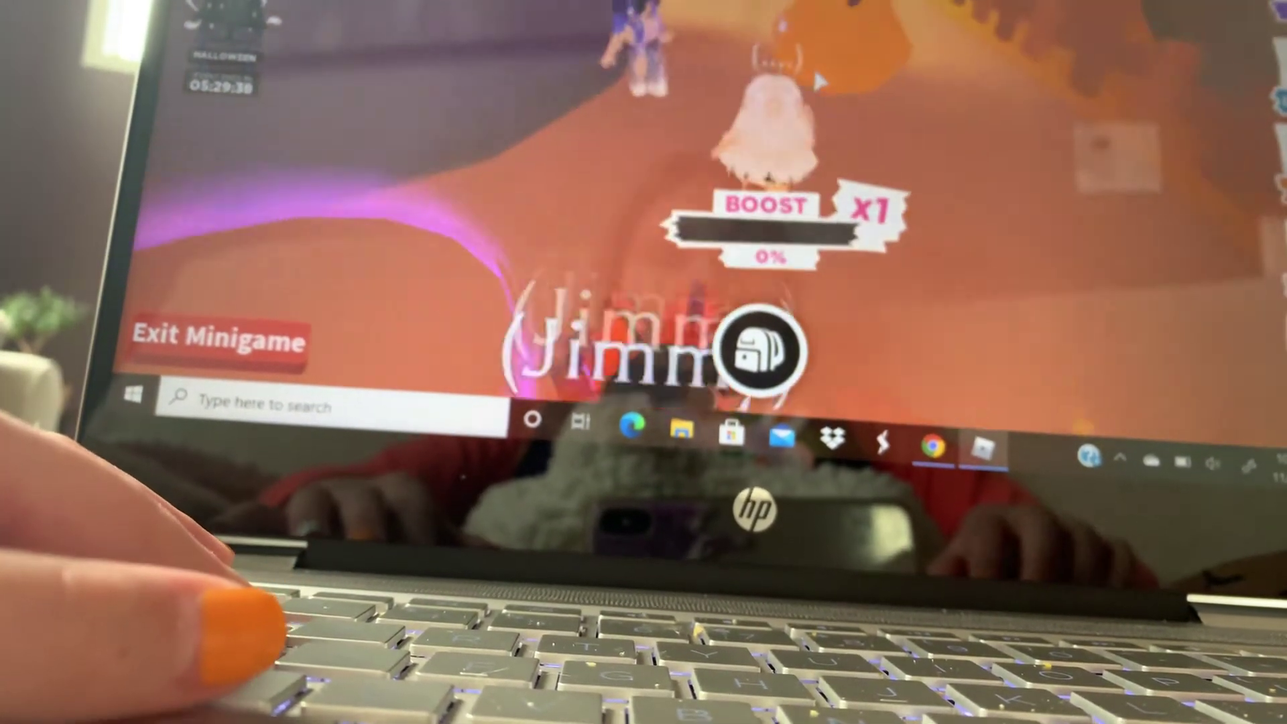
{"action": "key", "text": "w"}
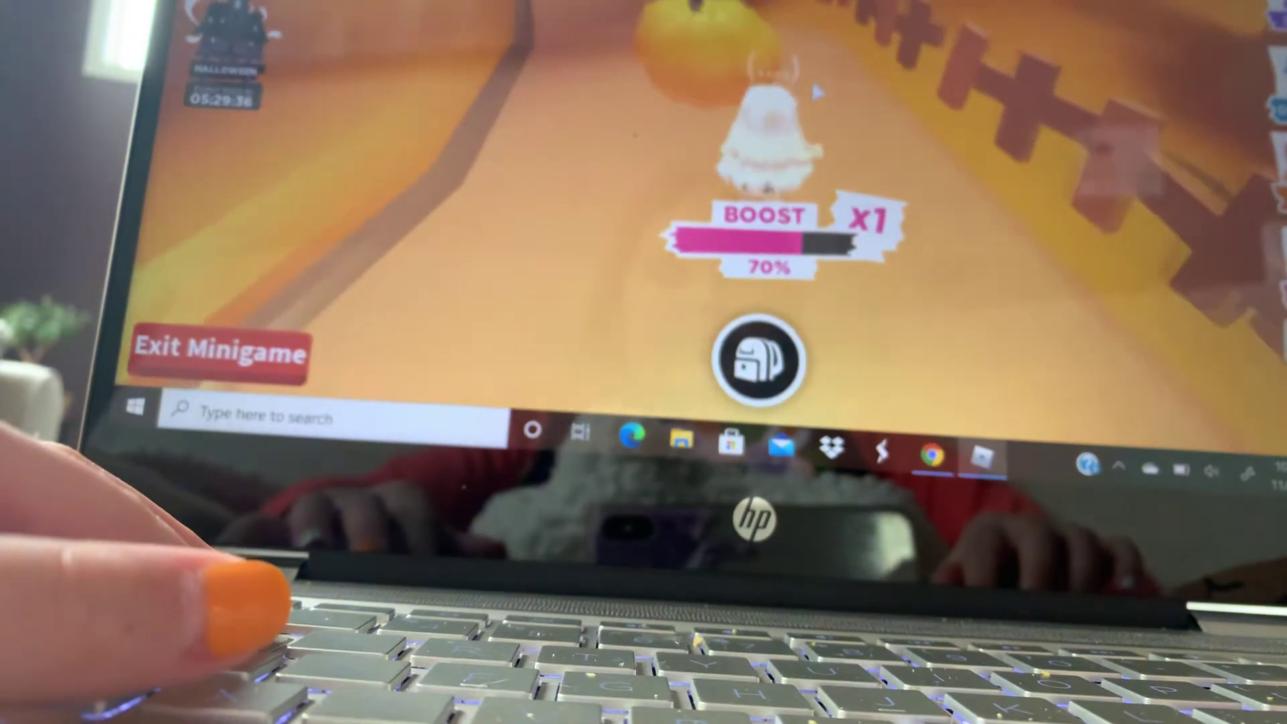
{"action": "key", "text": "w"}
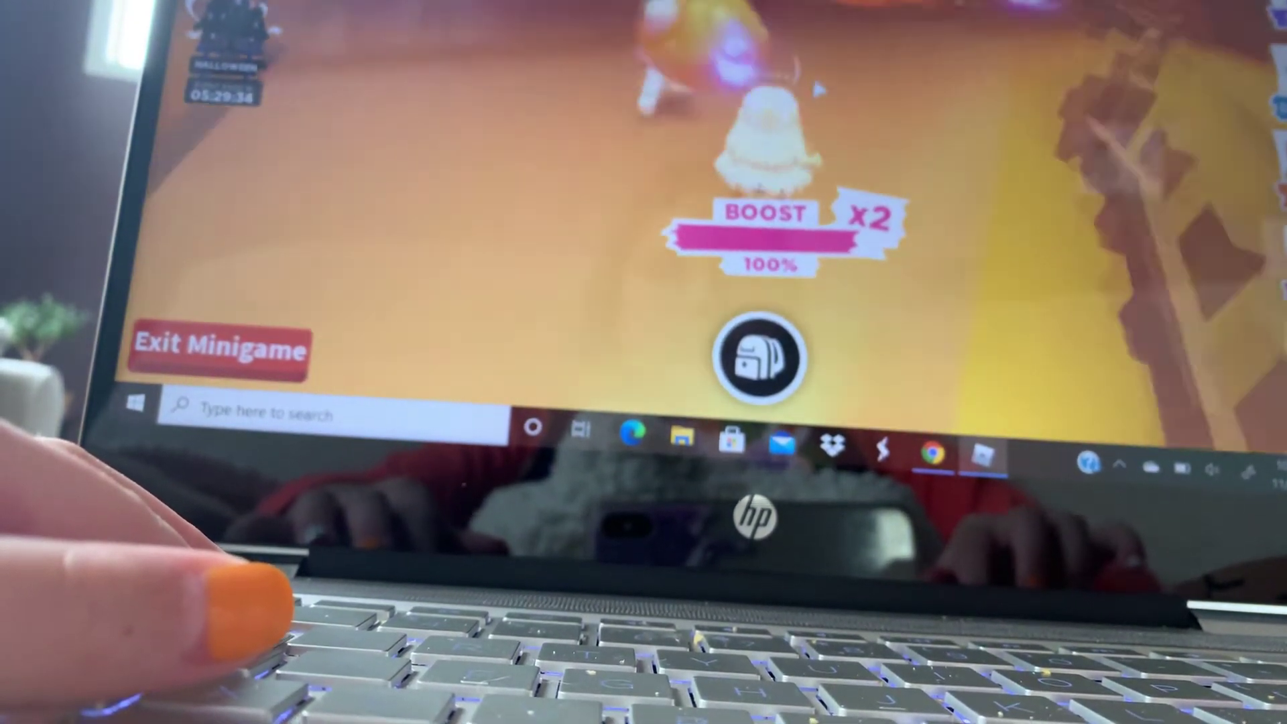
{"action": "key", "text": "w"}
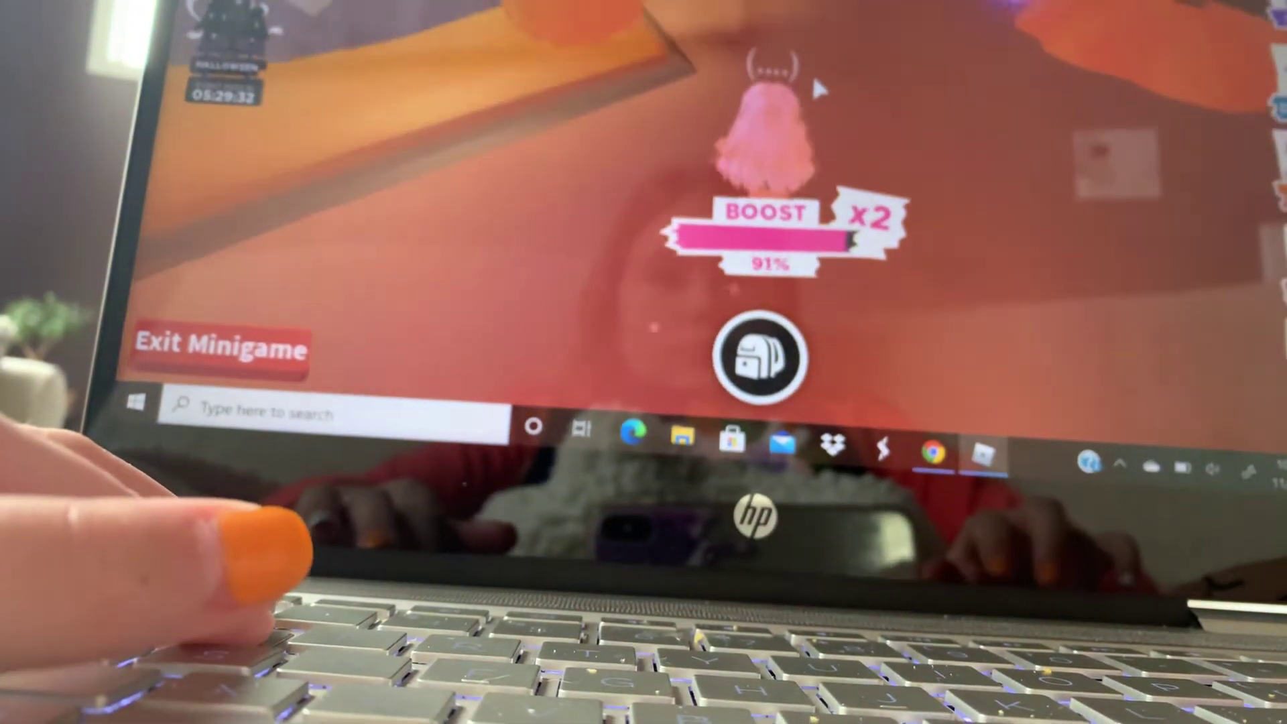
{"action": "key", "text": "w"}
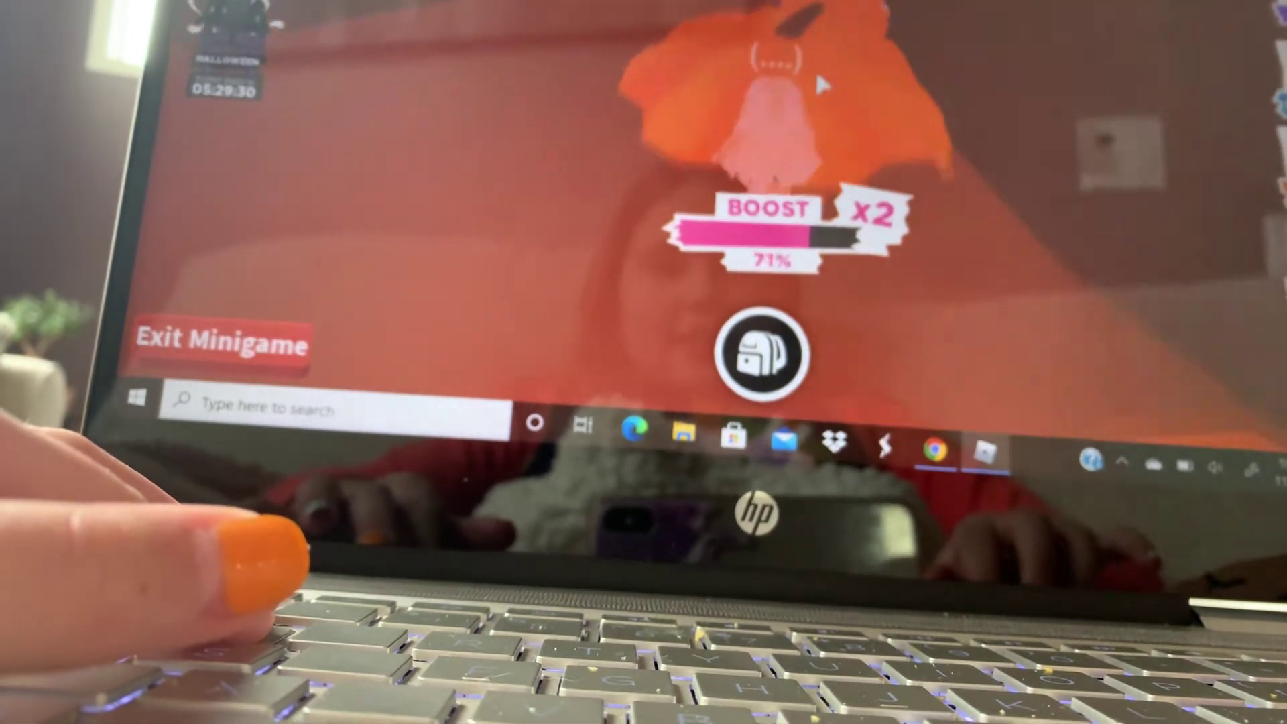
{"action": "key", "text": "w"}
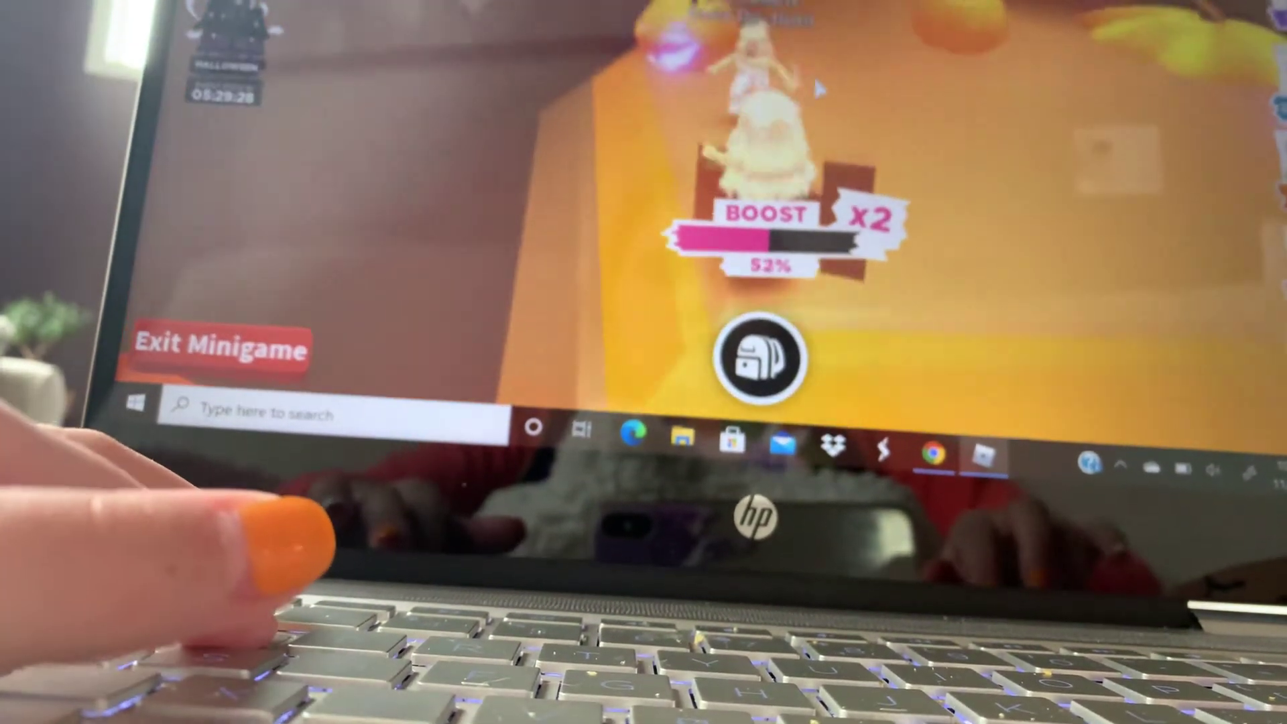
{"action": "key", "text": "w"}
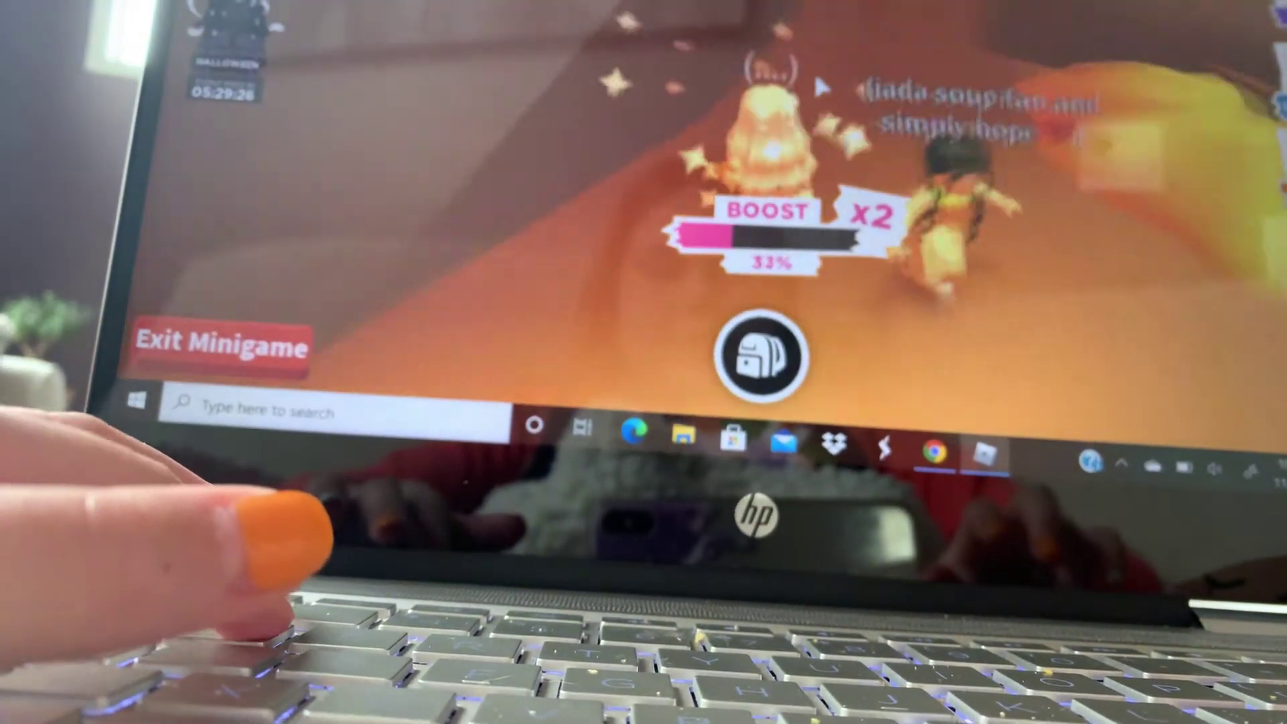
{"action": "key", "text": "w"}
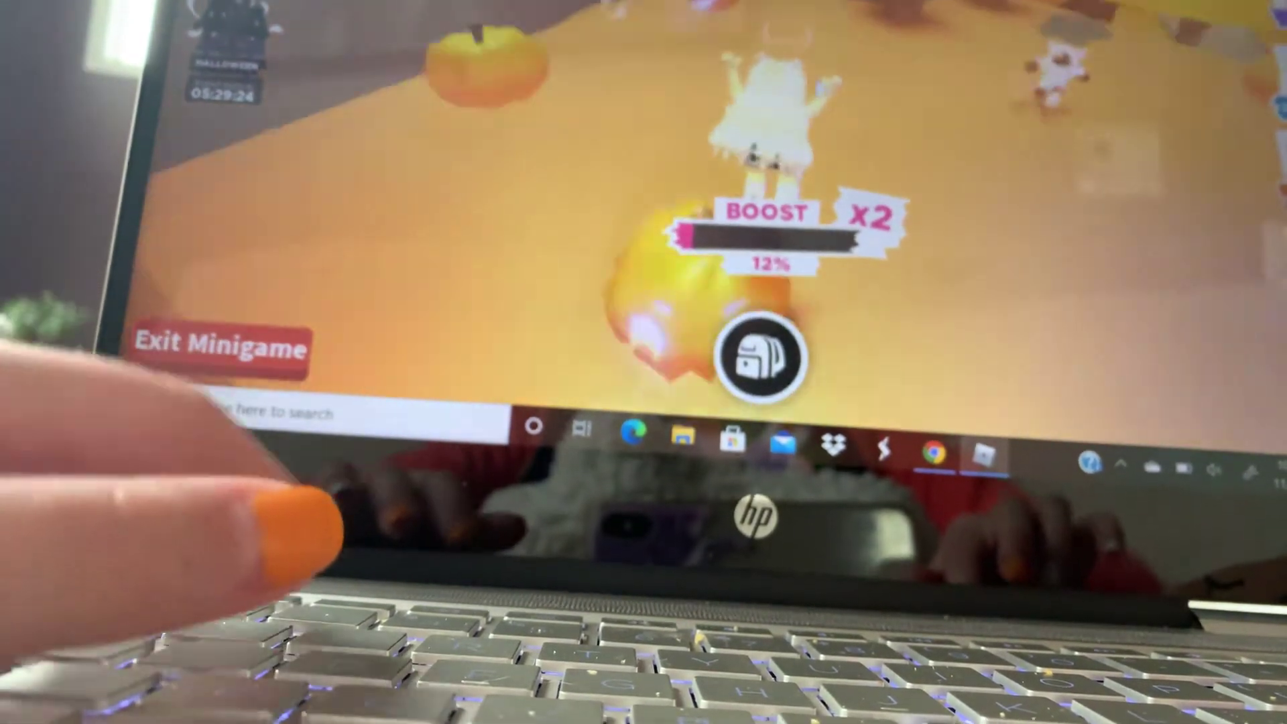
{"action": "key", "text": "w"}
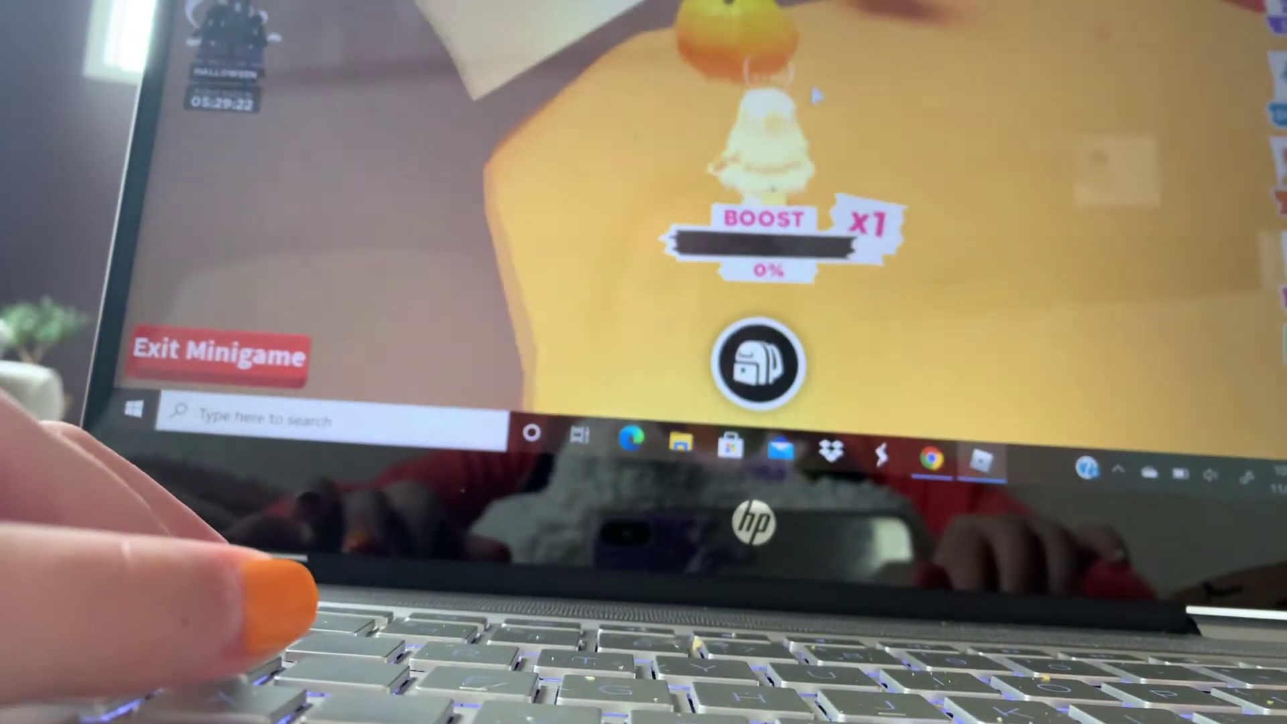
{"action": "key", "text": "w"}
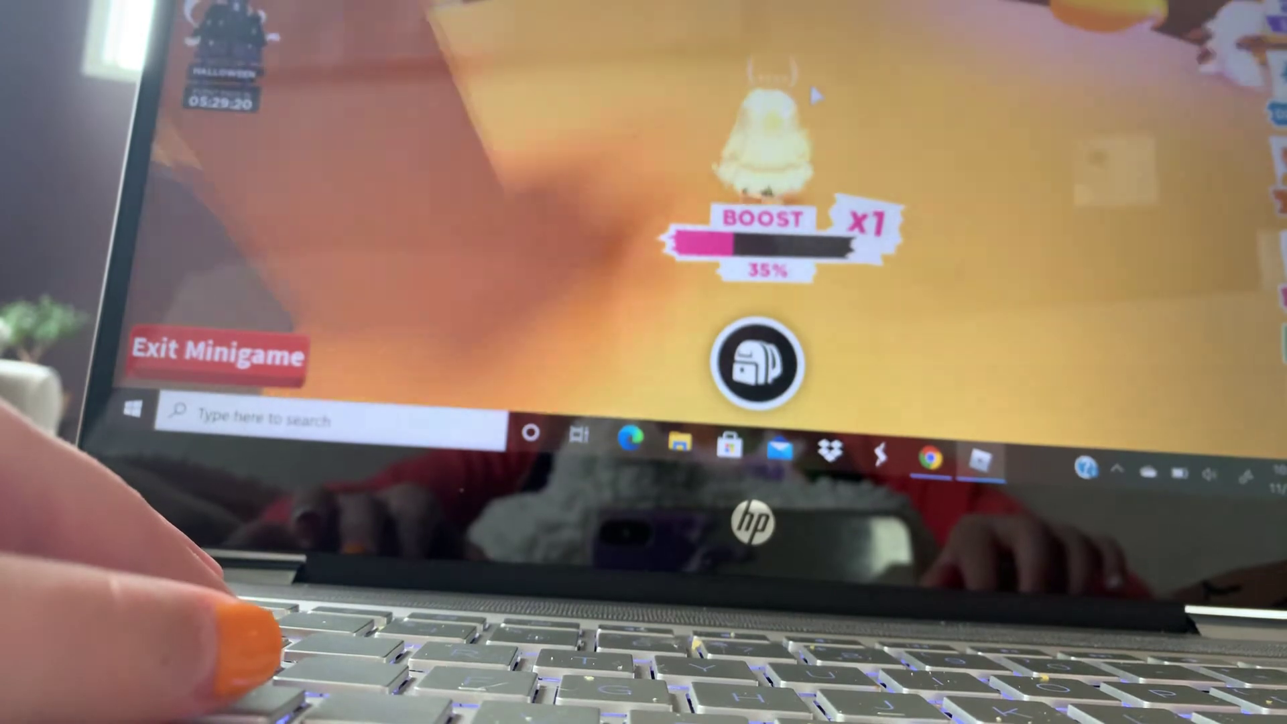
{"action": "key", "text": "w"}
{"action": "key", "text": "w"}
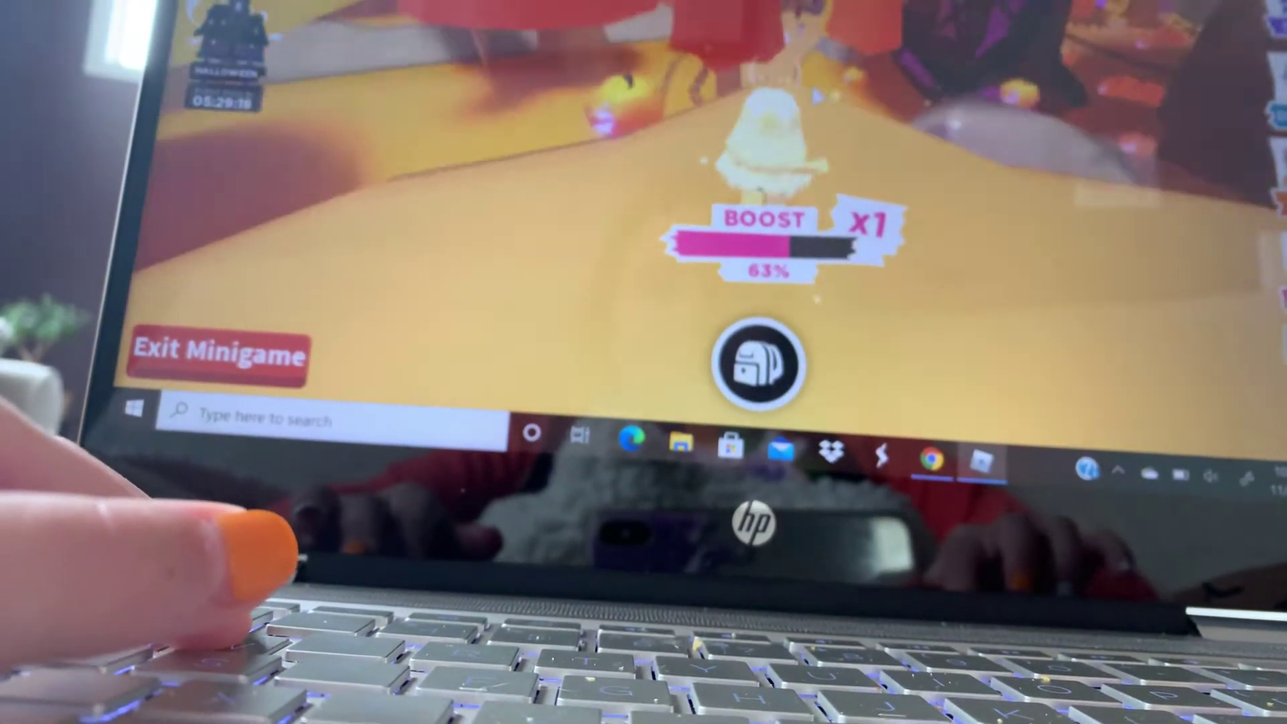
{"action": "key", "text": "w"}
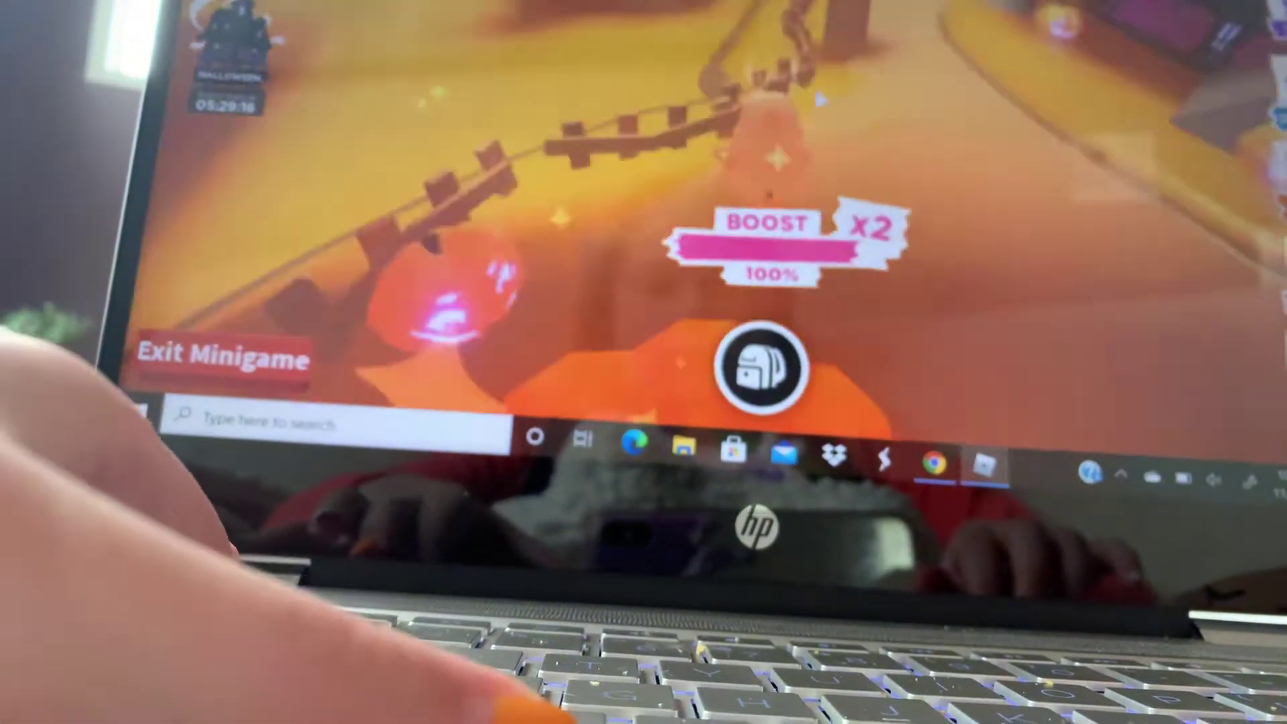
{"action": "key", "text": "w"}
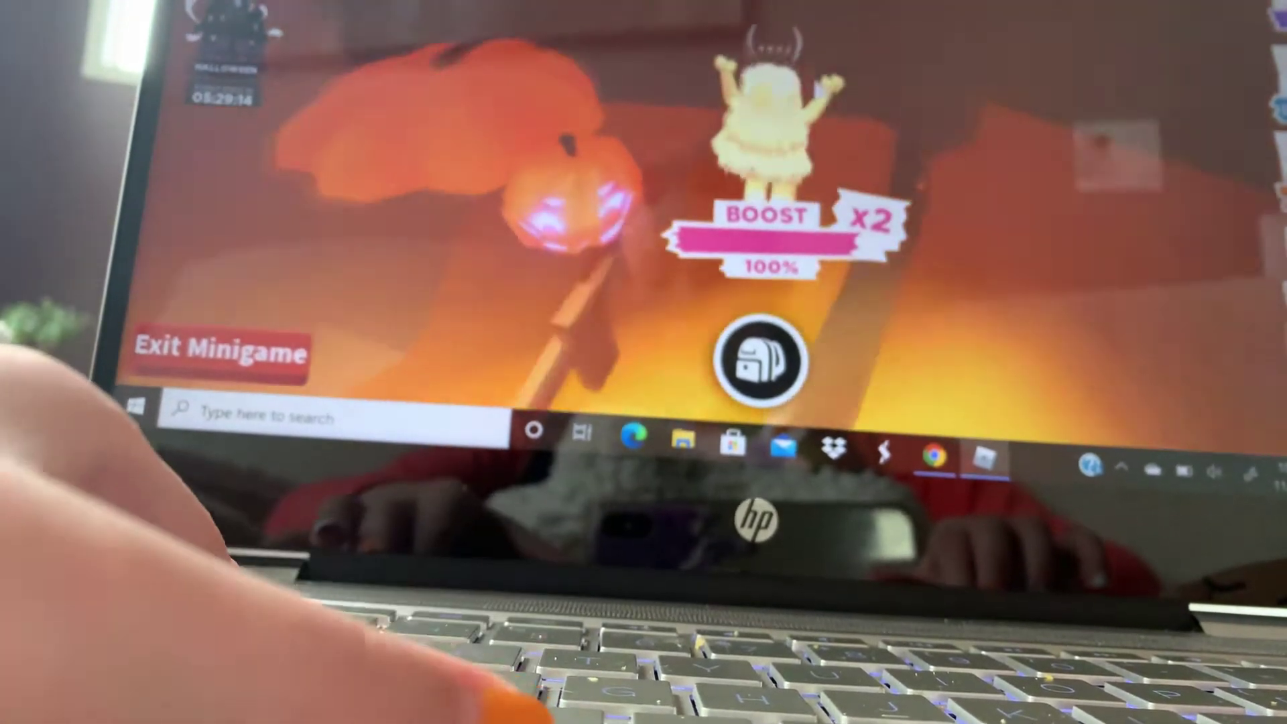
{"action": "key", "text": "w"}
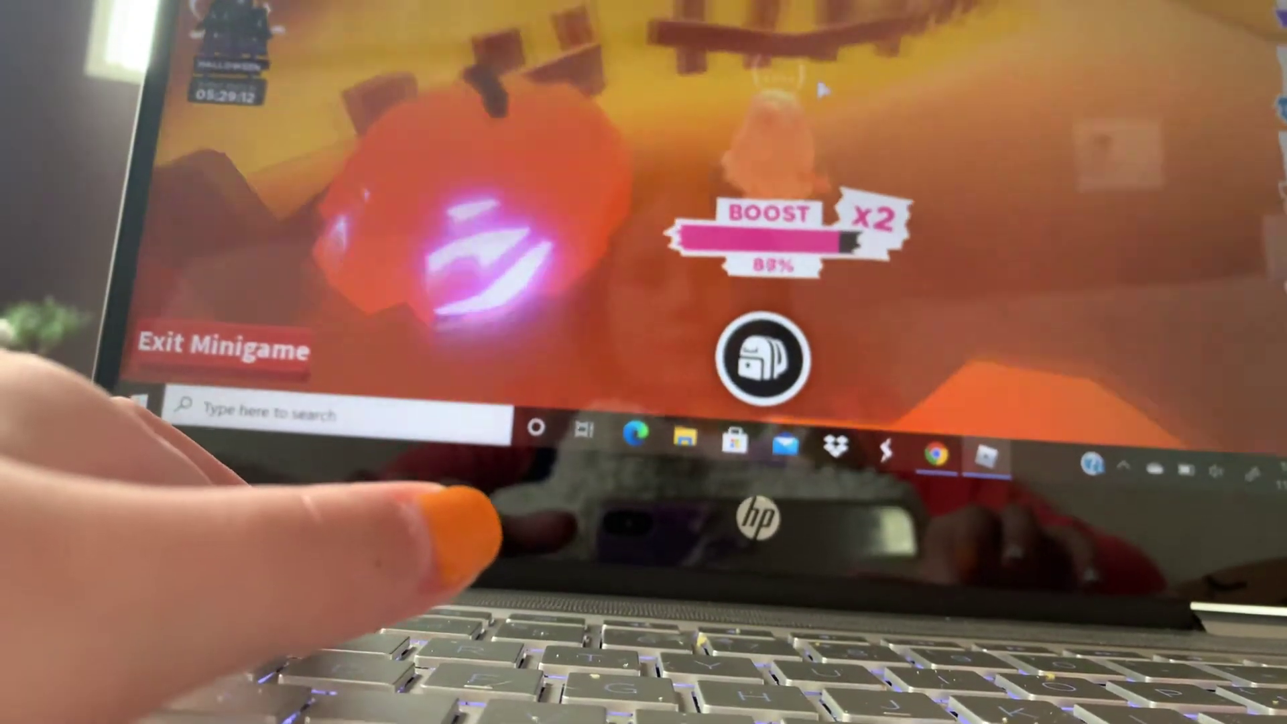
{"action": "key", "text": "w"}
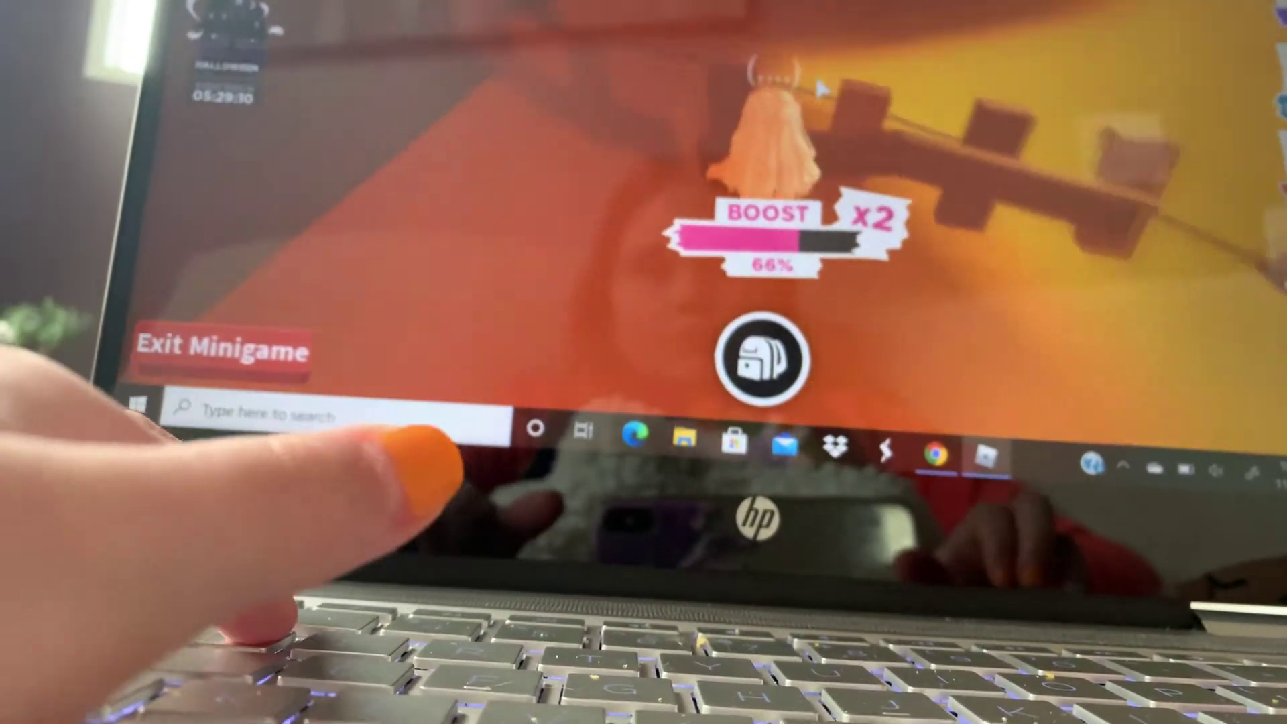
{"action": "key", "text": "w"}
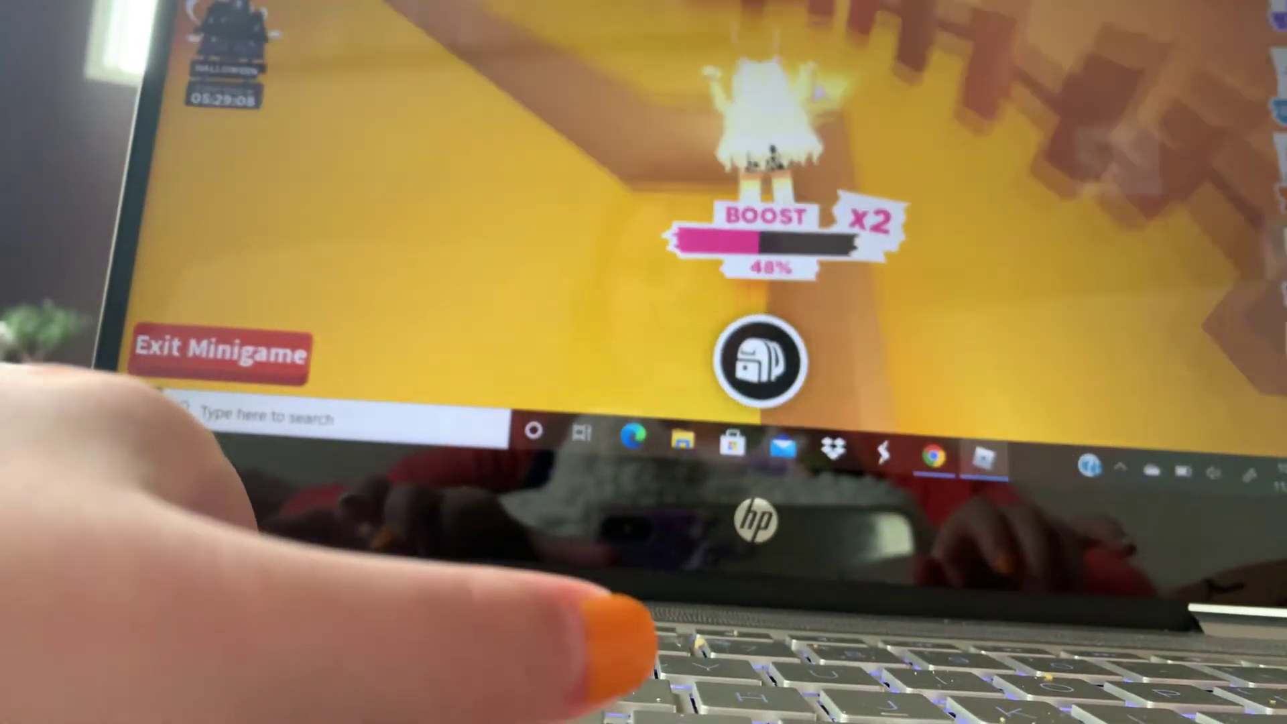
{"action": "key", "text": "w"}
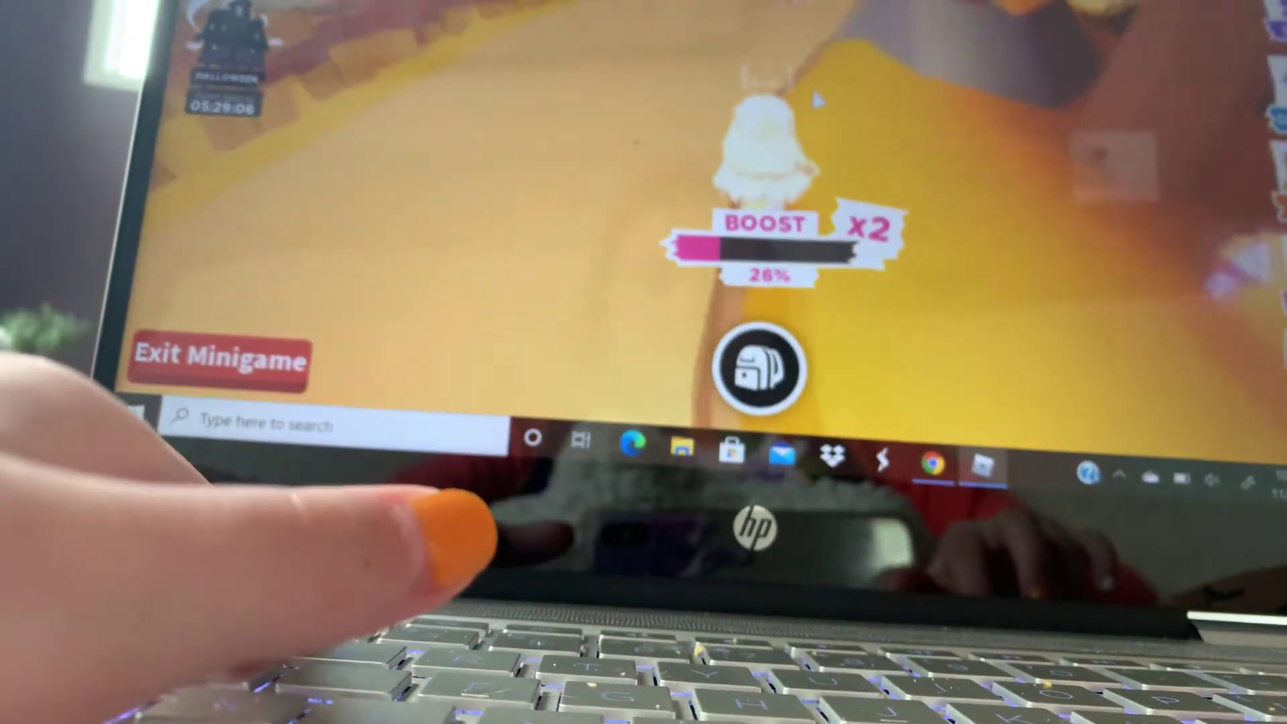
{"action": "key", "text": "w"}
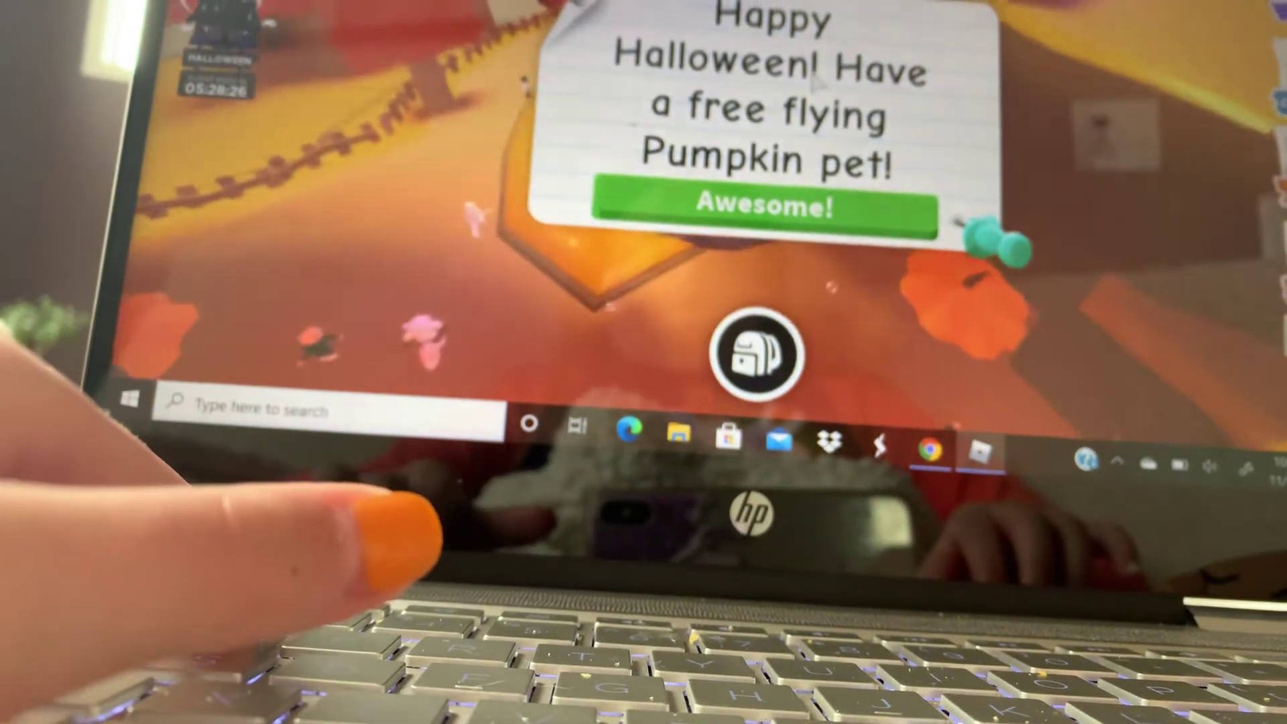
Step: Accept the free flying Pumpkin pet, dismiss the candy results, and walk up to it
{"action": "left_click", "coordinate": [716, 188]}
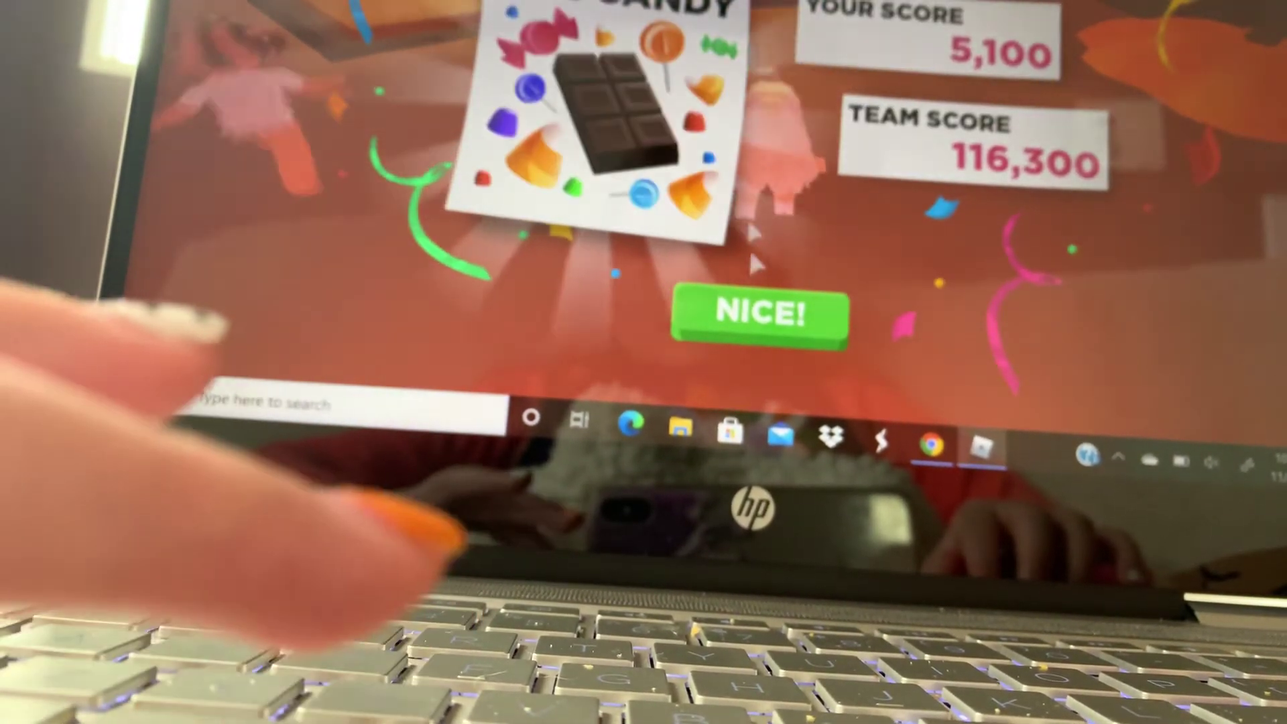
{"action": "left_click", "coordinate": [771, 319]}
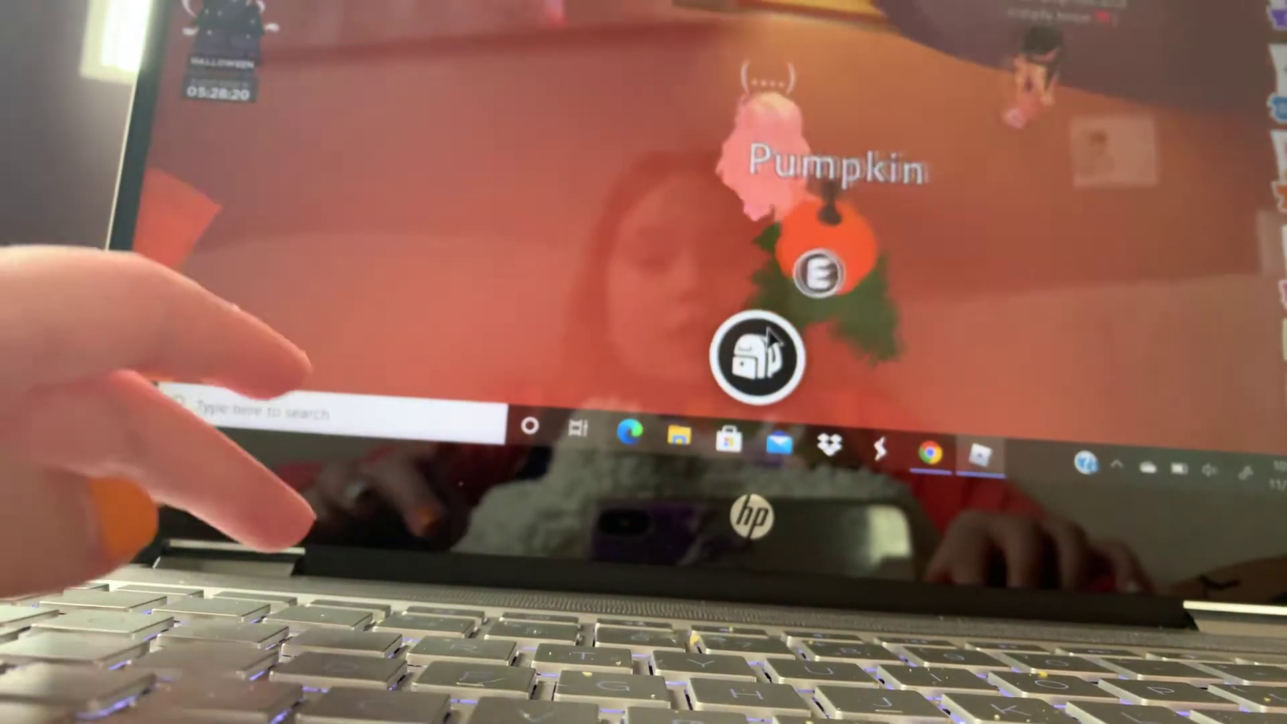
{"action": "key", "text": "w"}
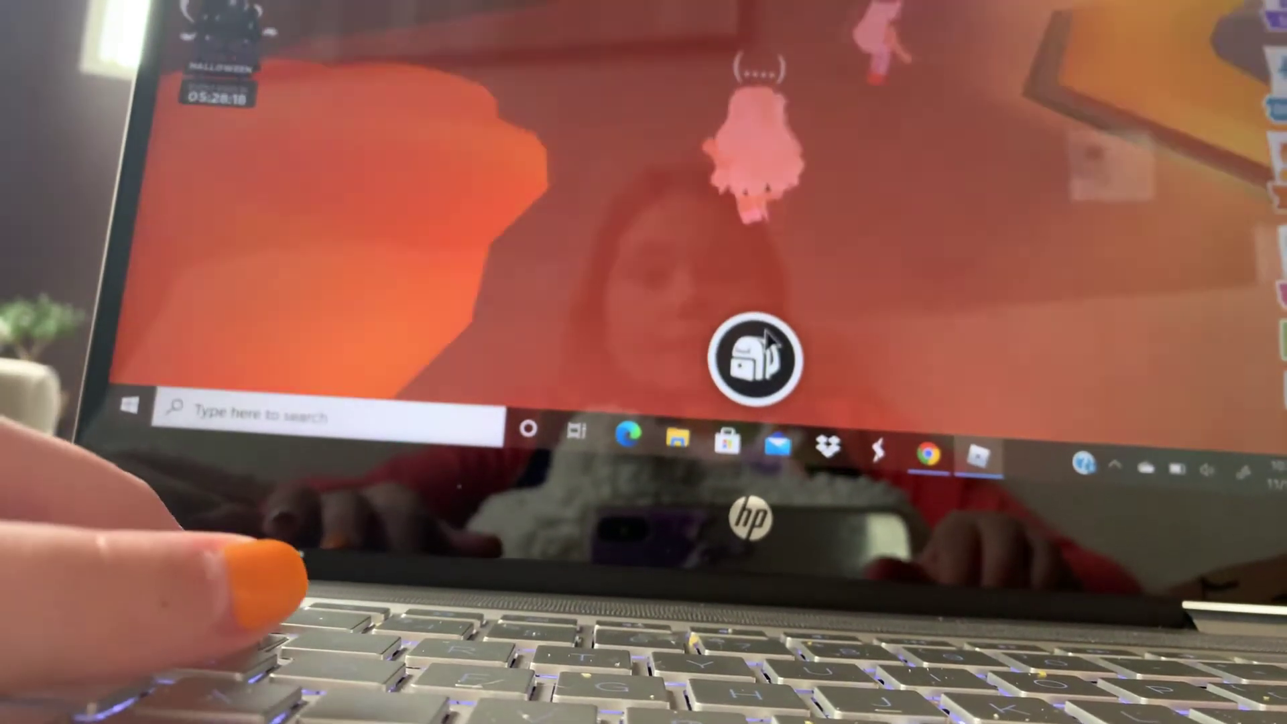
{"action": "key", "text": "w"}
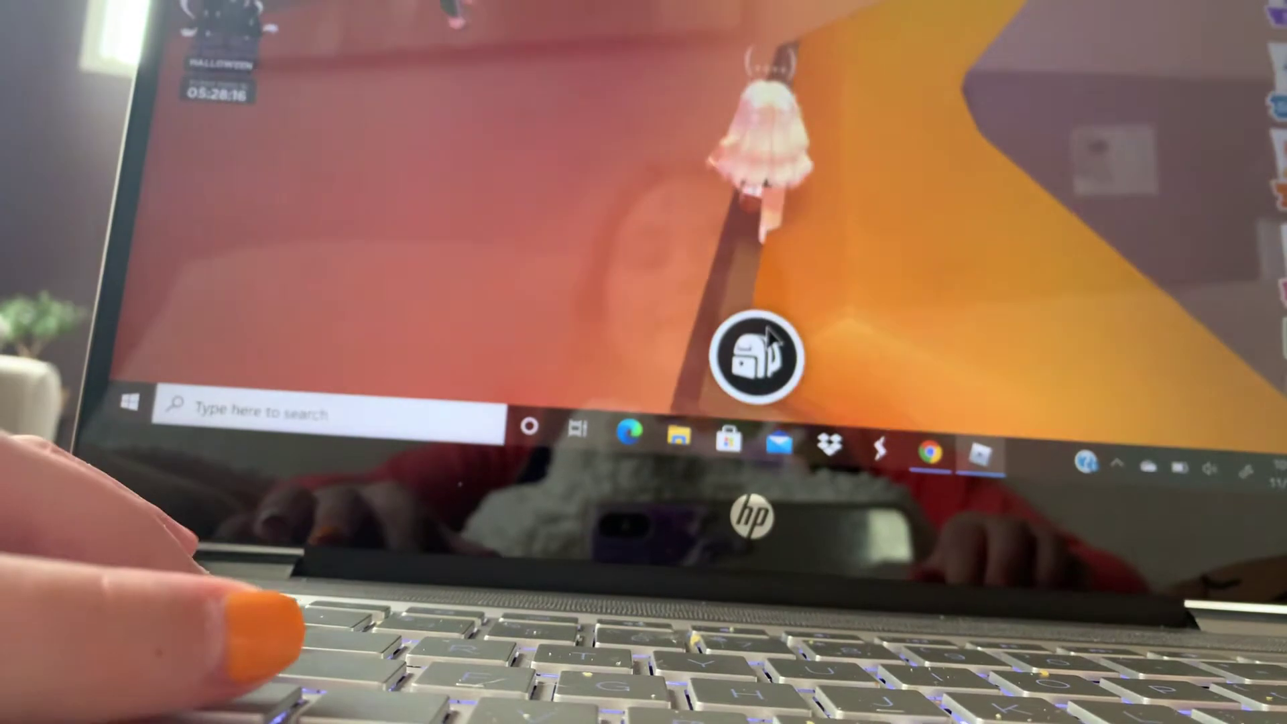
{"action": "key", "text": "w"}
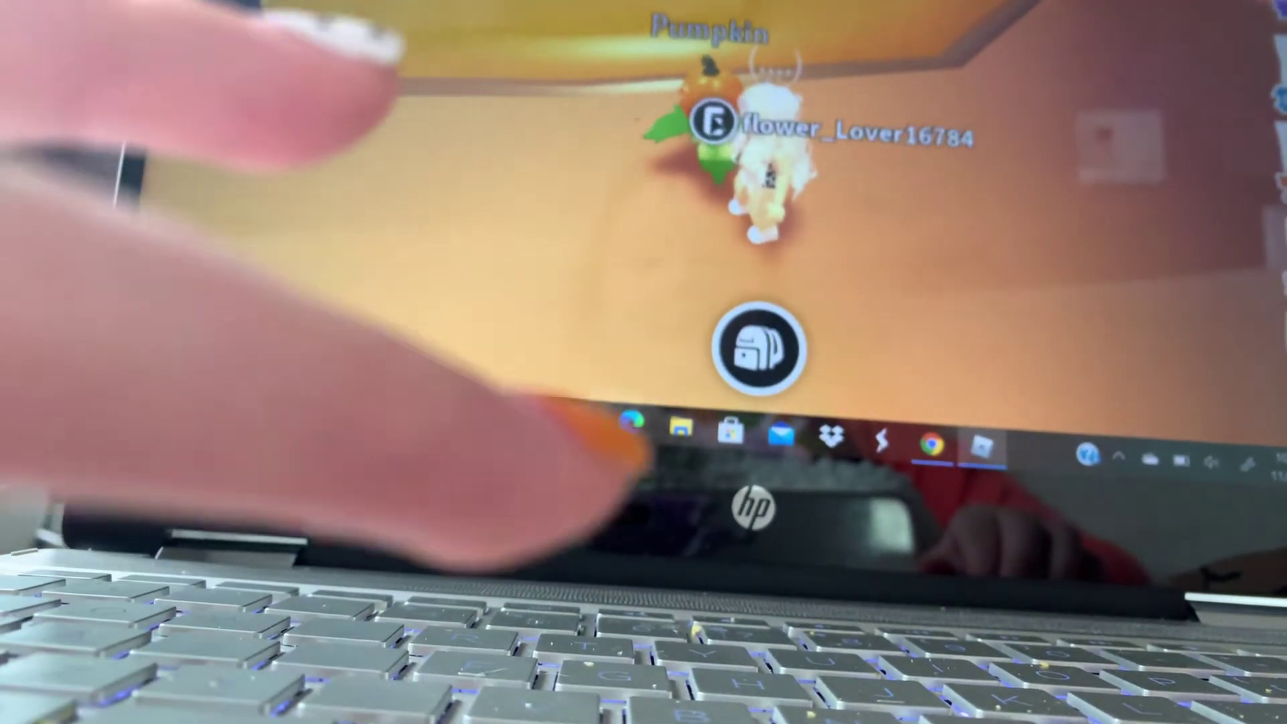
Step: Ride the Pumpkin pet down the path along the fence
{"action": "left_click", "coordinate": [710, 120]}
{"action": "left_click", "coordinate": [626, 91]}
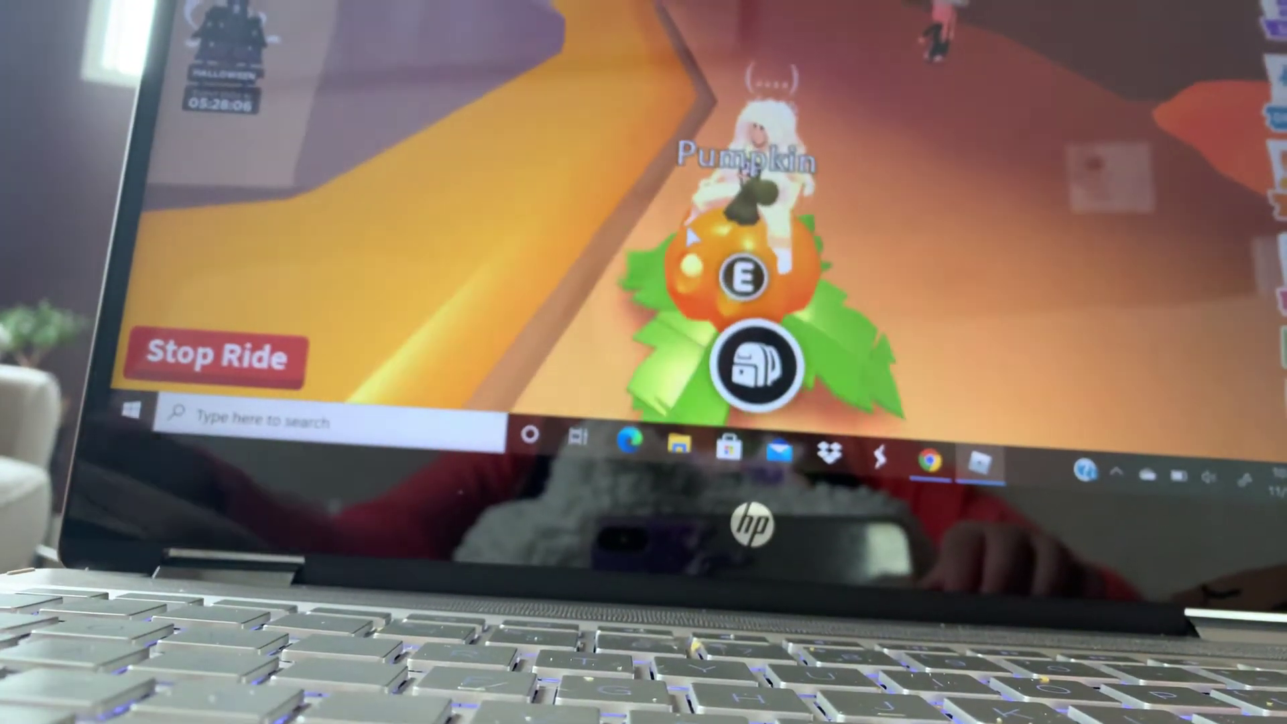
{"action": "key", "text": "w"}
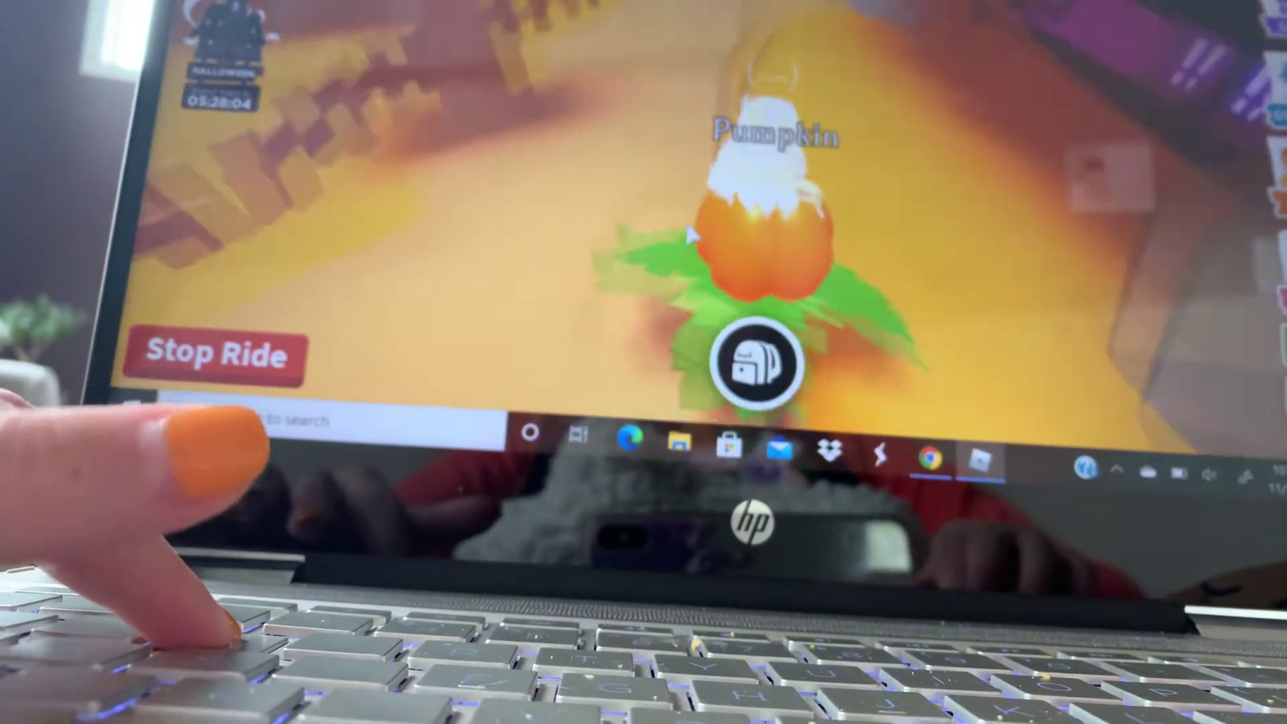
{"action": "key", "text": "w"}
{"action": "key", "text": "w"}
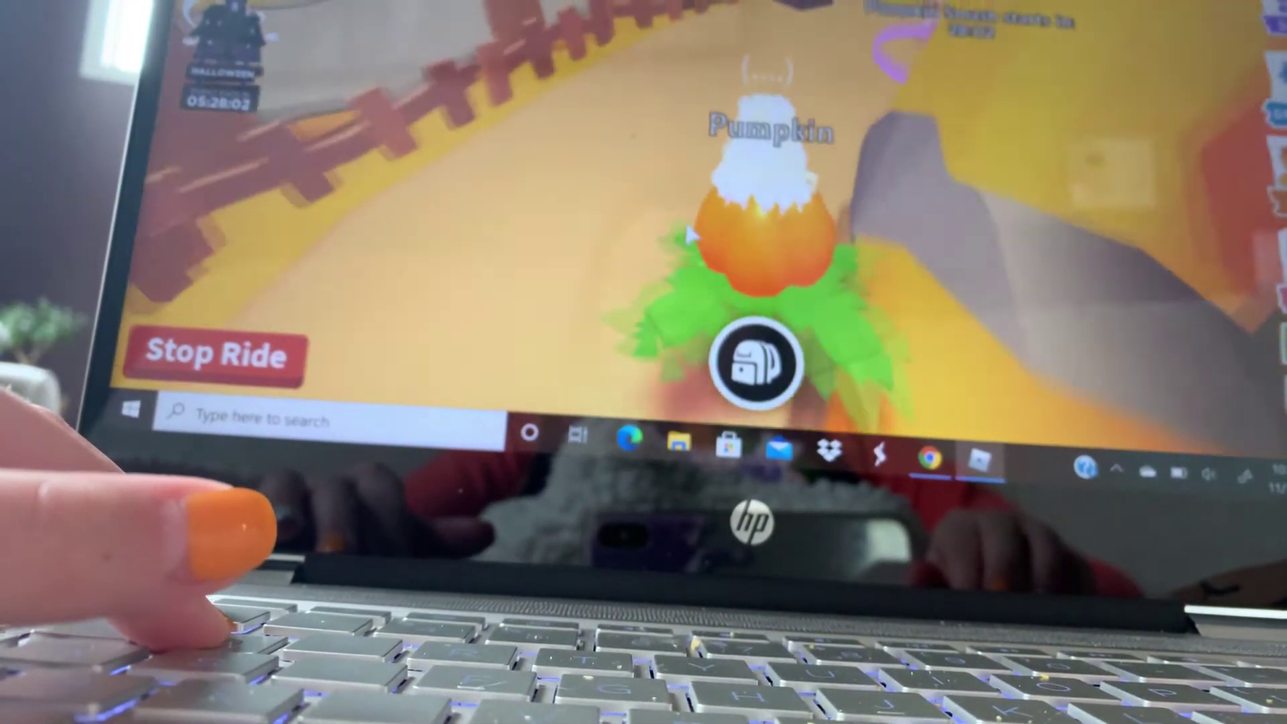
{"action": "key", "text": "w"}
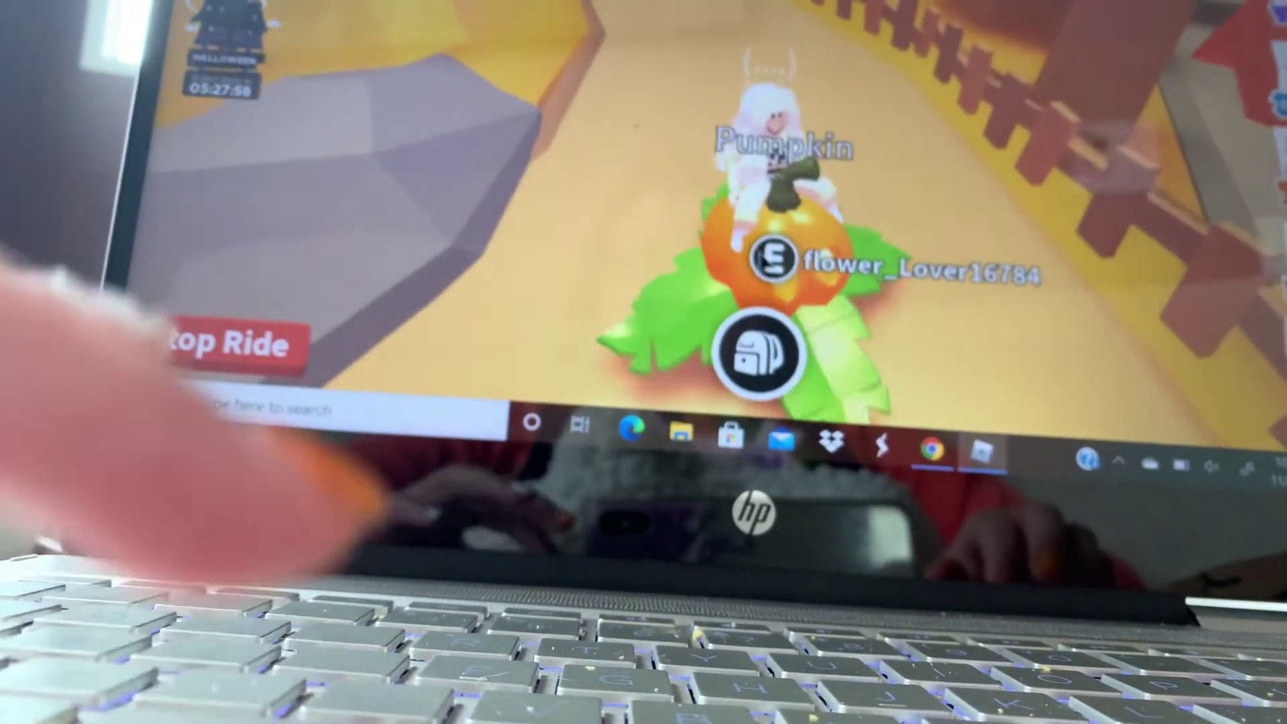
{"action": "key", "text": "w"}
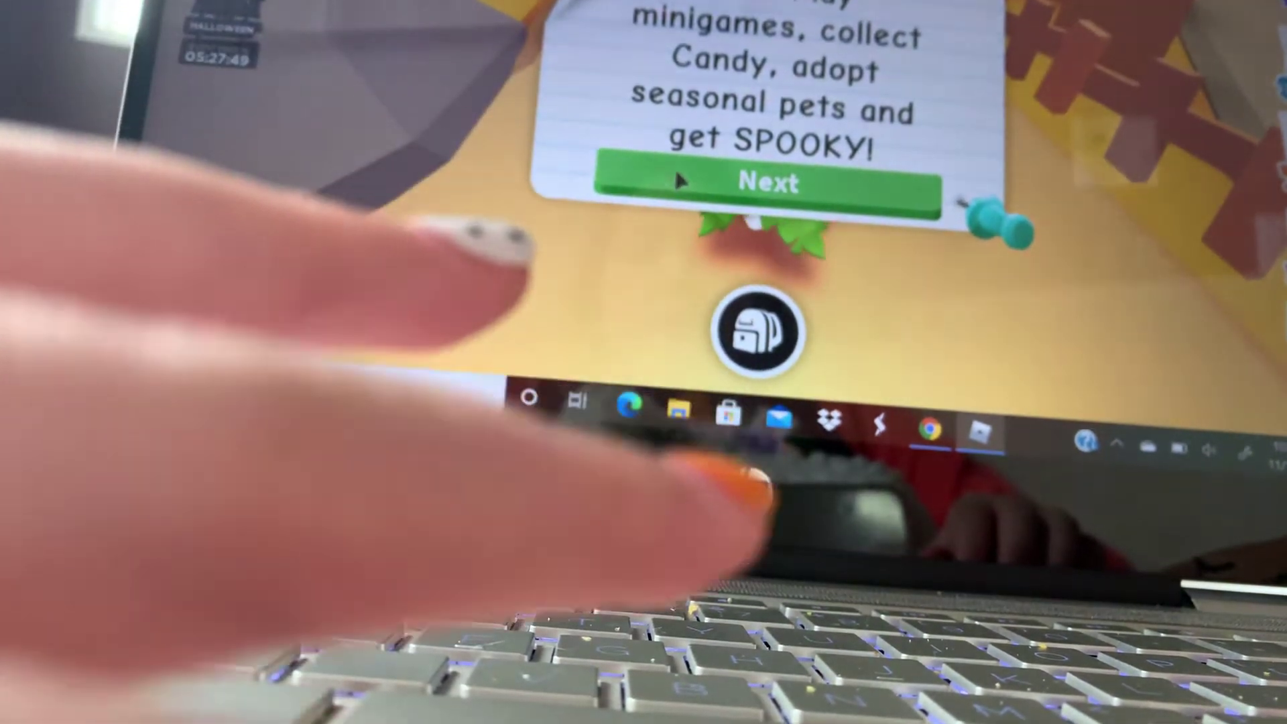
Step: Dismiss the Halloween event message, teleport to the Halloween Shop, and walk to the purple egg
{"action": "left_click", "coordinate": [678, 181]}
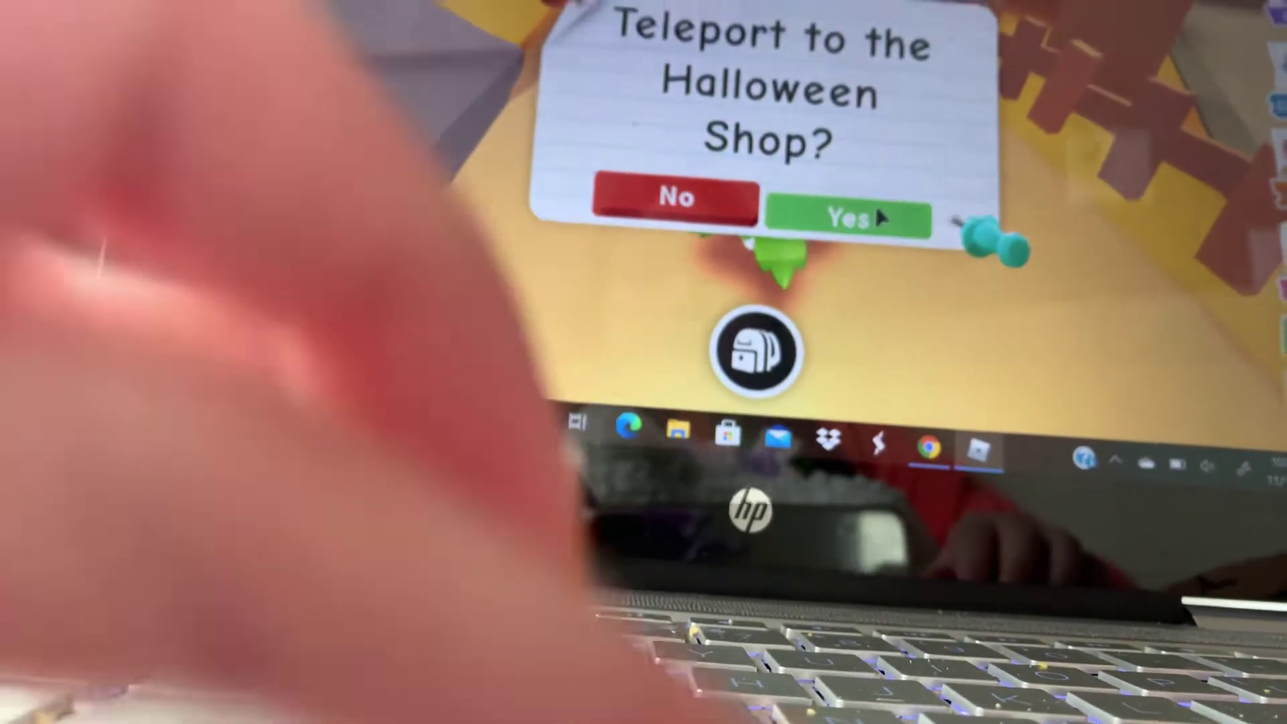
{"action": "left_click", "coordinate": [882, 206]}
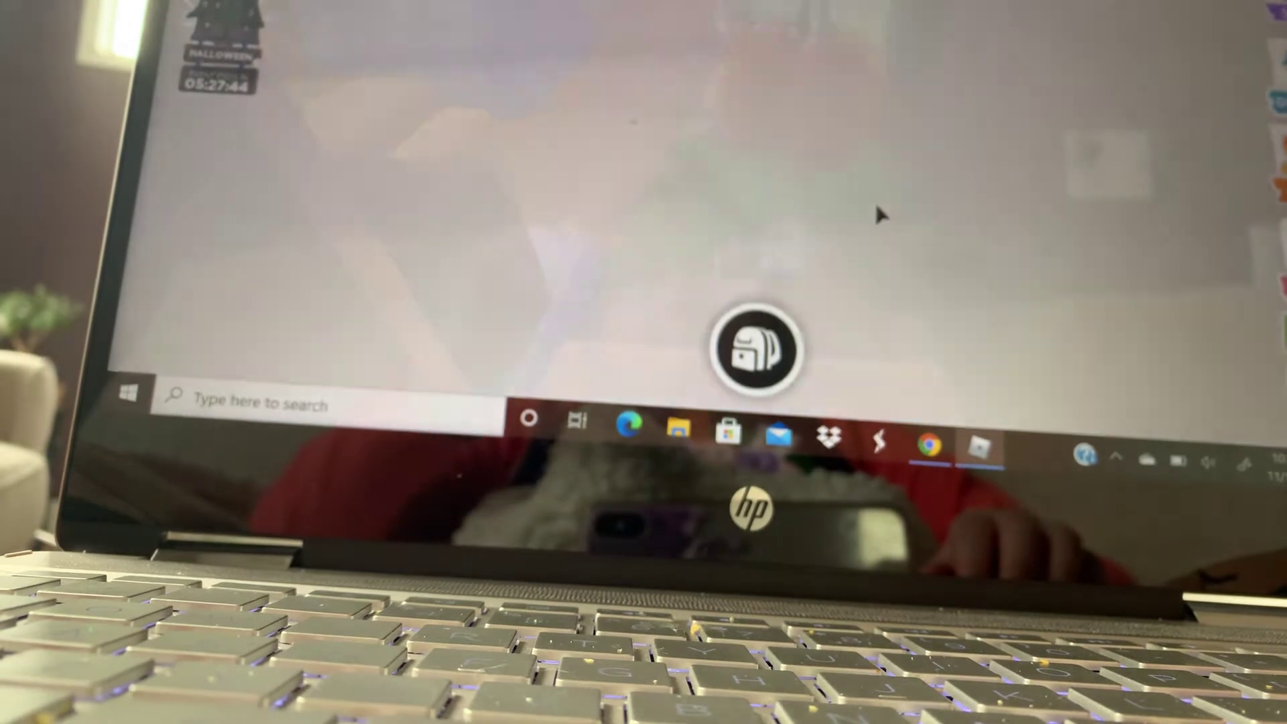
{"action": "key", "text": "w"}
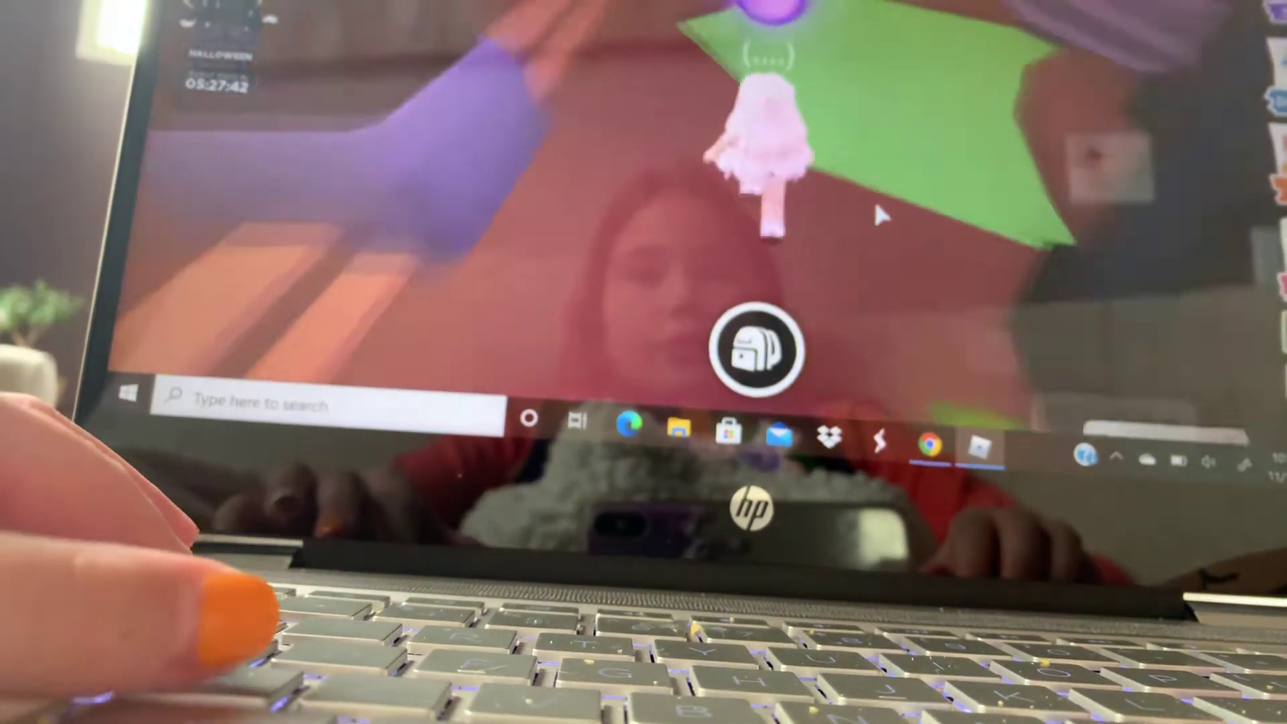
{"action": "key", "text": "s"}
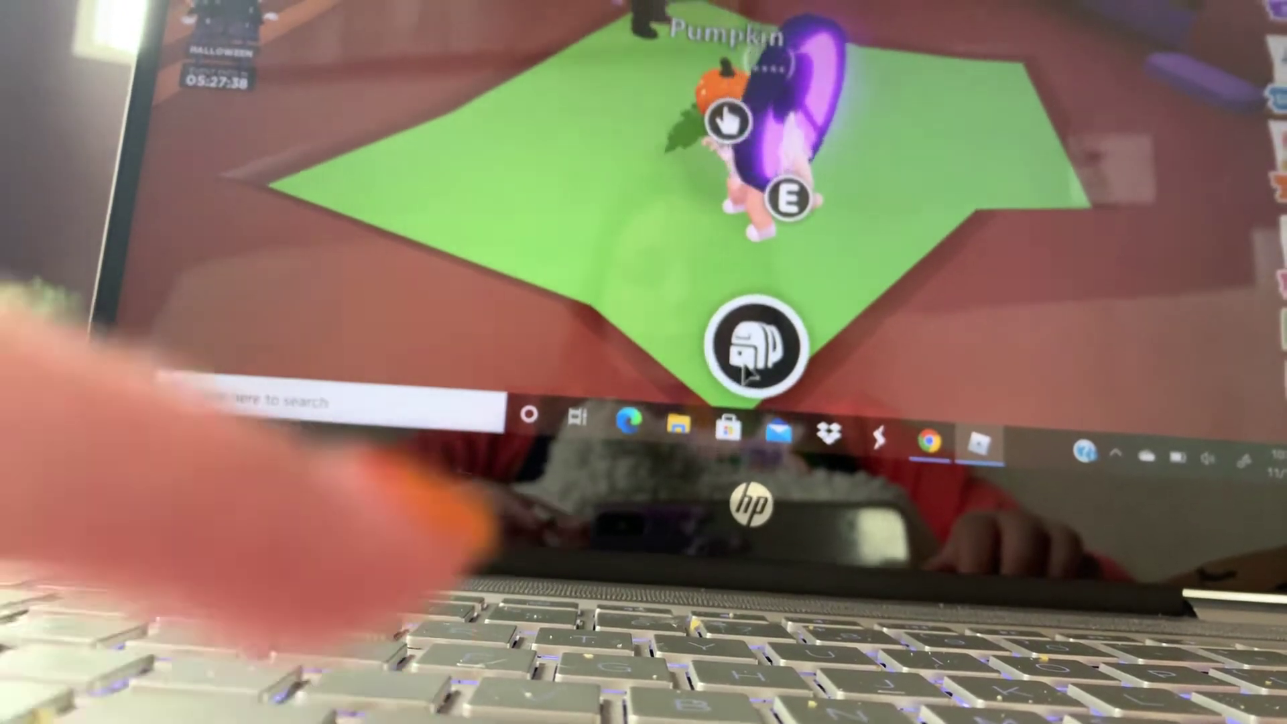
Step: Check the inventory, then walk onto the purple mat and try buying the Bat Box with candy
{"action": "left_click", "coordinate": [756, 339]}
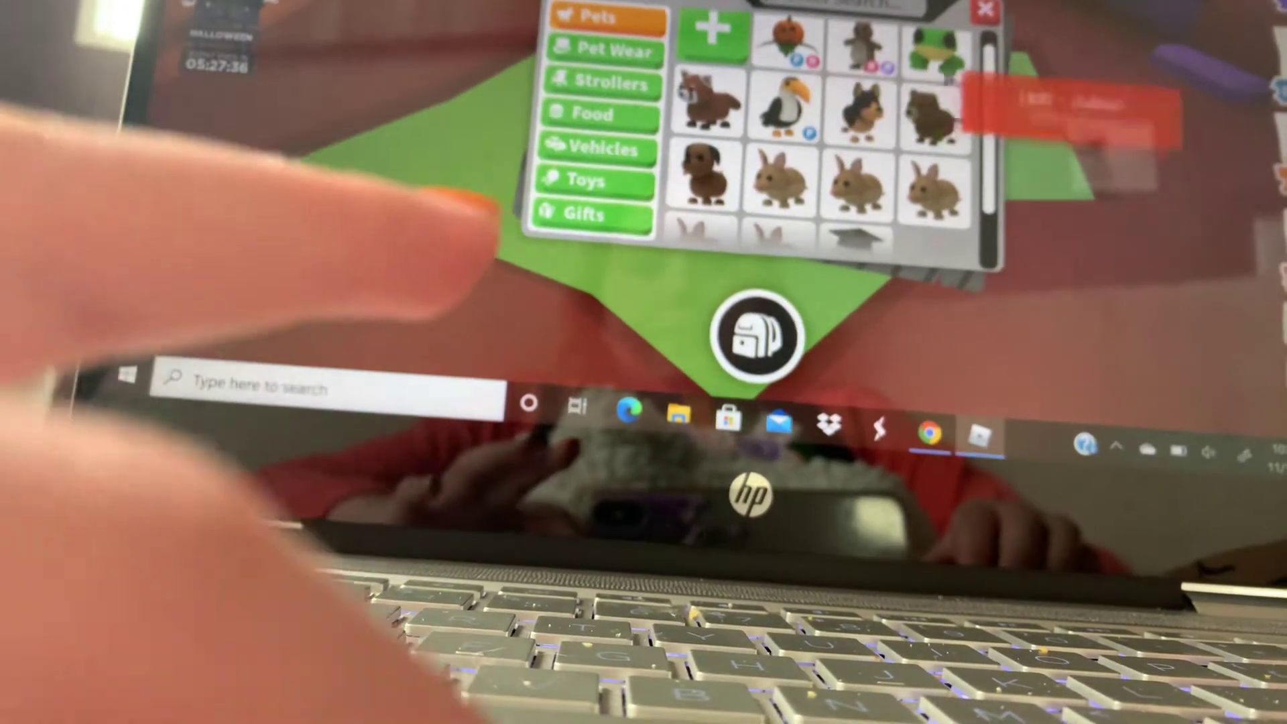
{"action": "left_click", "coordinate": [985, 12]}
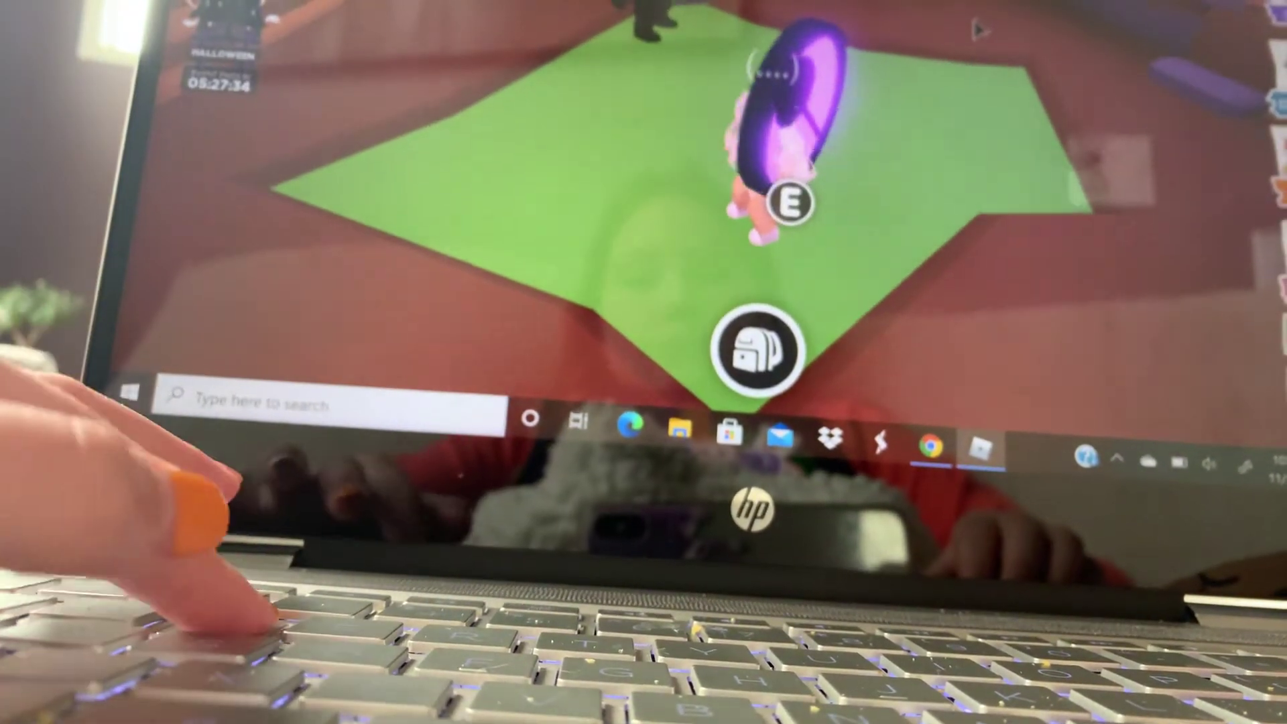
{"action": "key", "text": "w"}
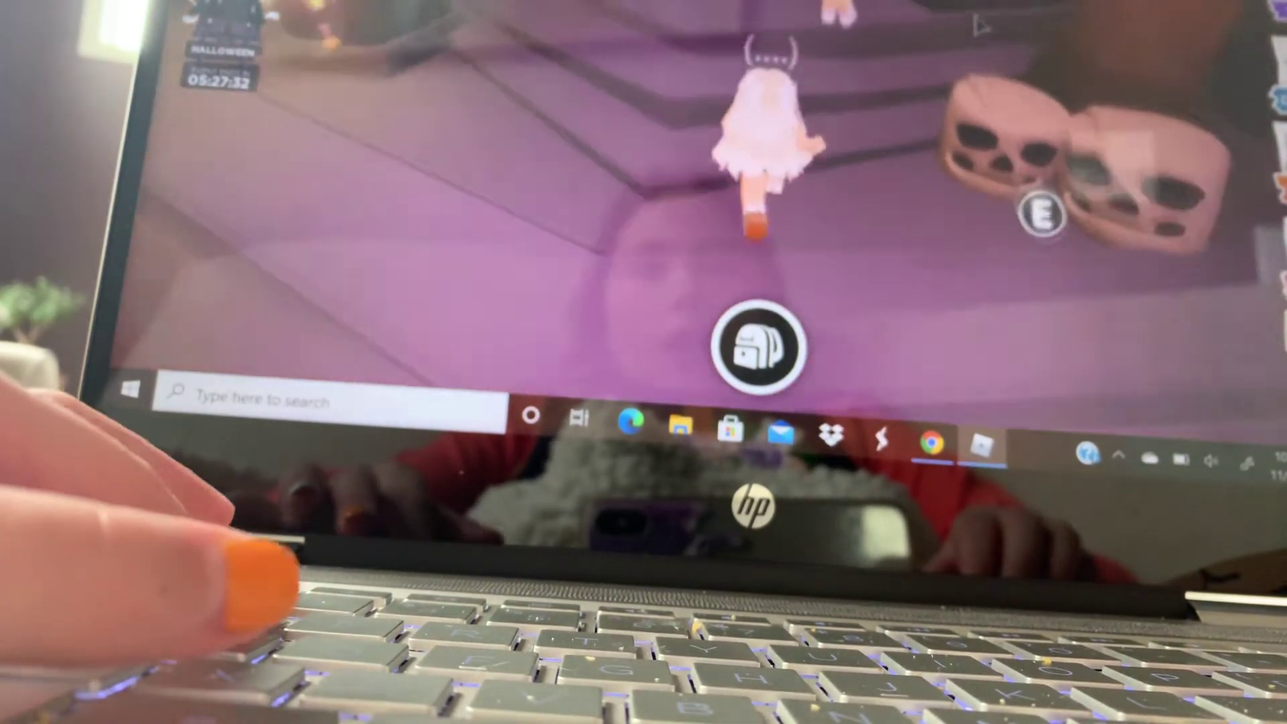
{"action": "key", "text": "s"}
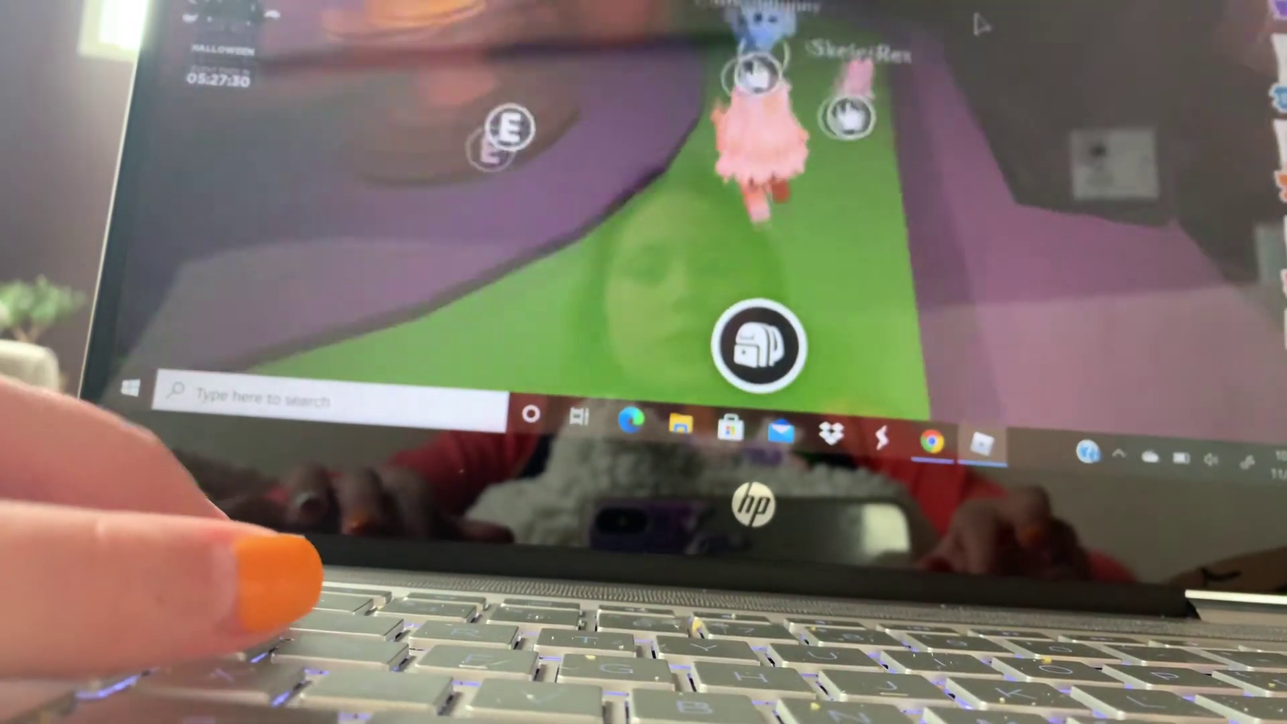
{"action": "key", "text": "w"}
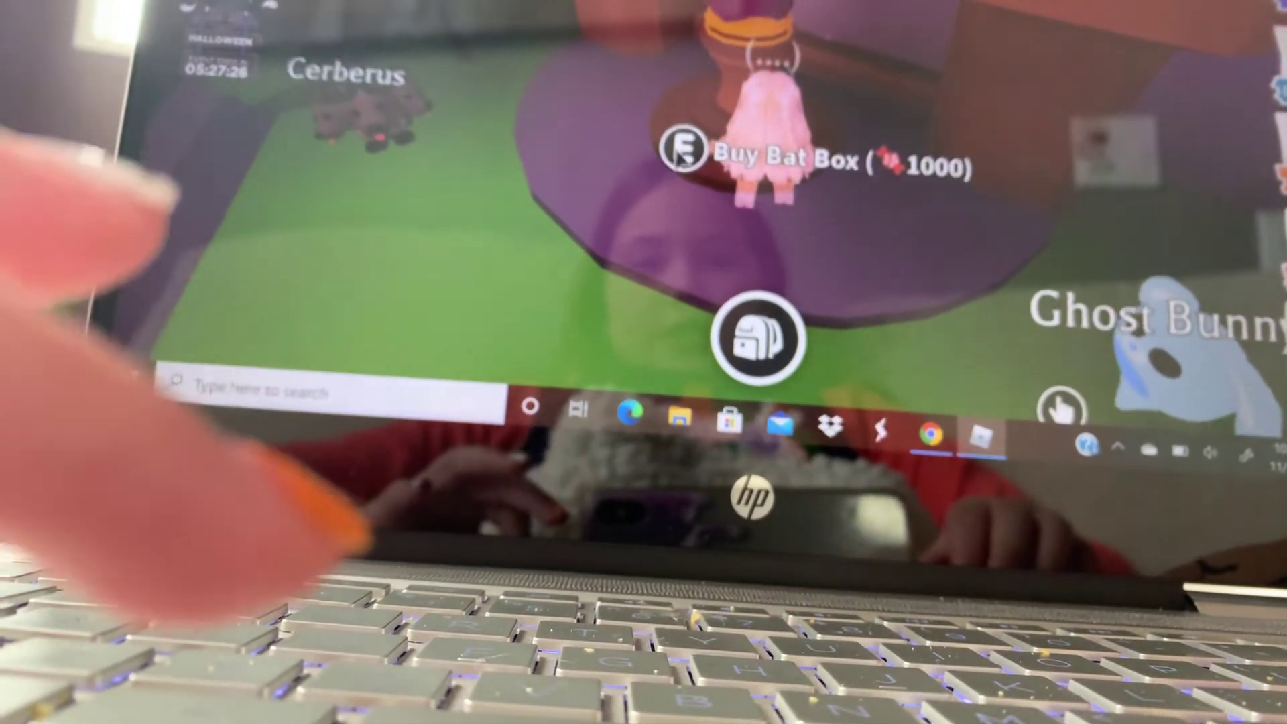
{"action": "key", "text": "e"}
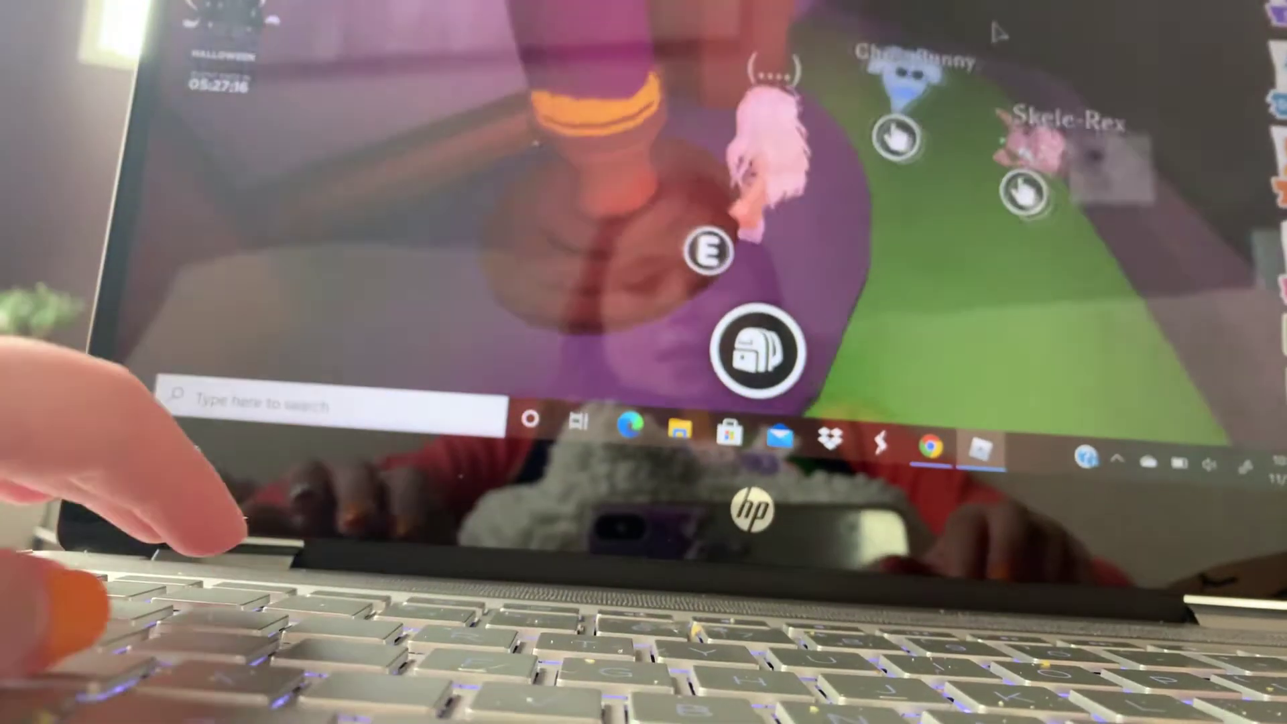
Step: Walk onto the red floor and view the candy shop offers, then close them
{"action": "key", "text": "w"}
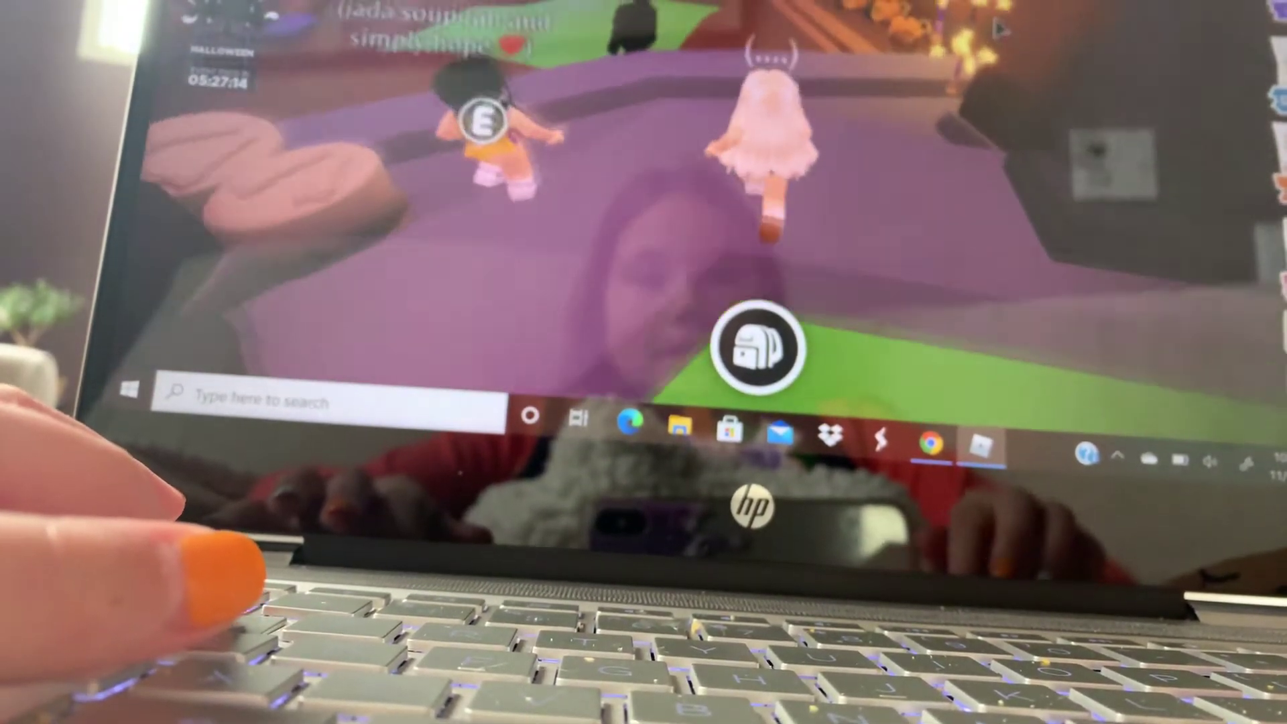
{"action": "key", "text": "w"}
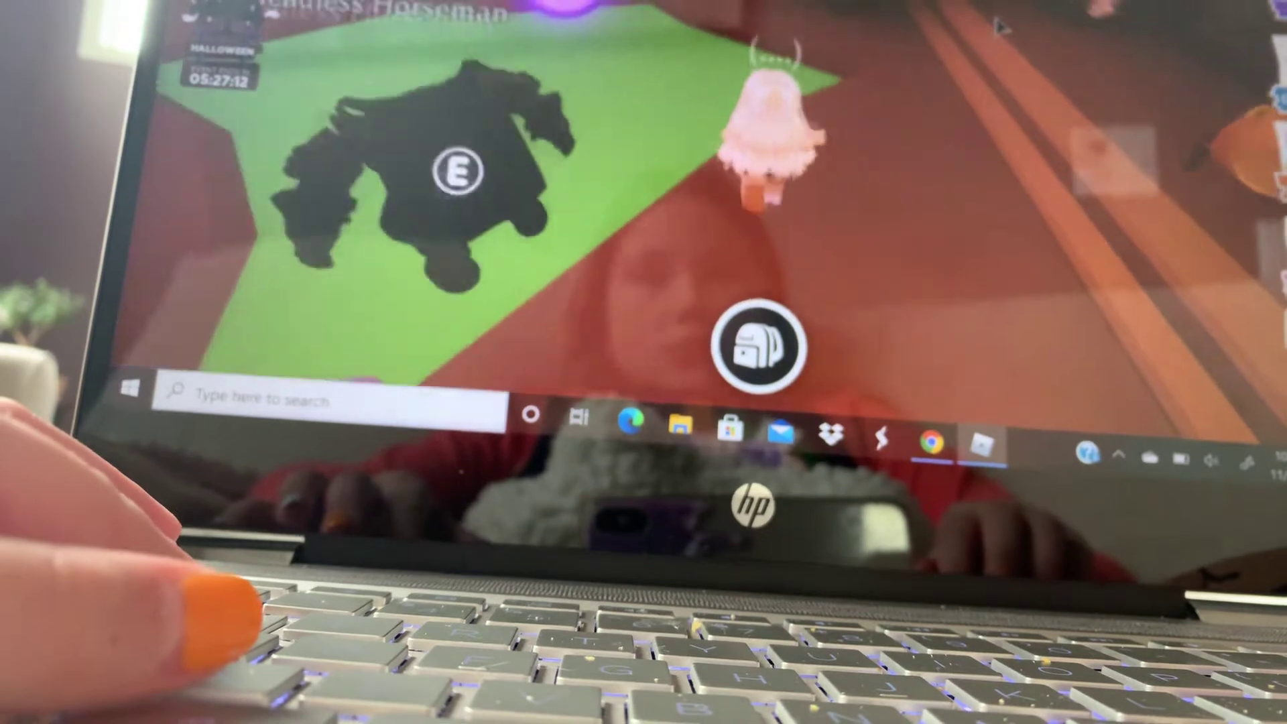
{"action": "key", "text": "w"}
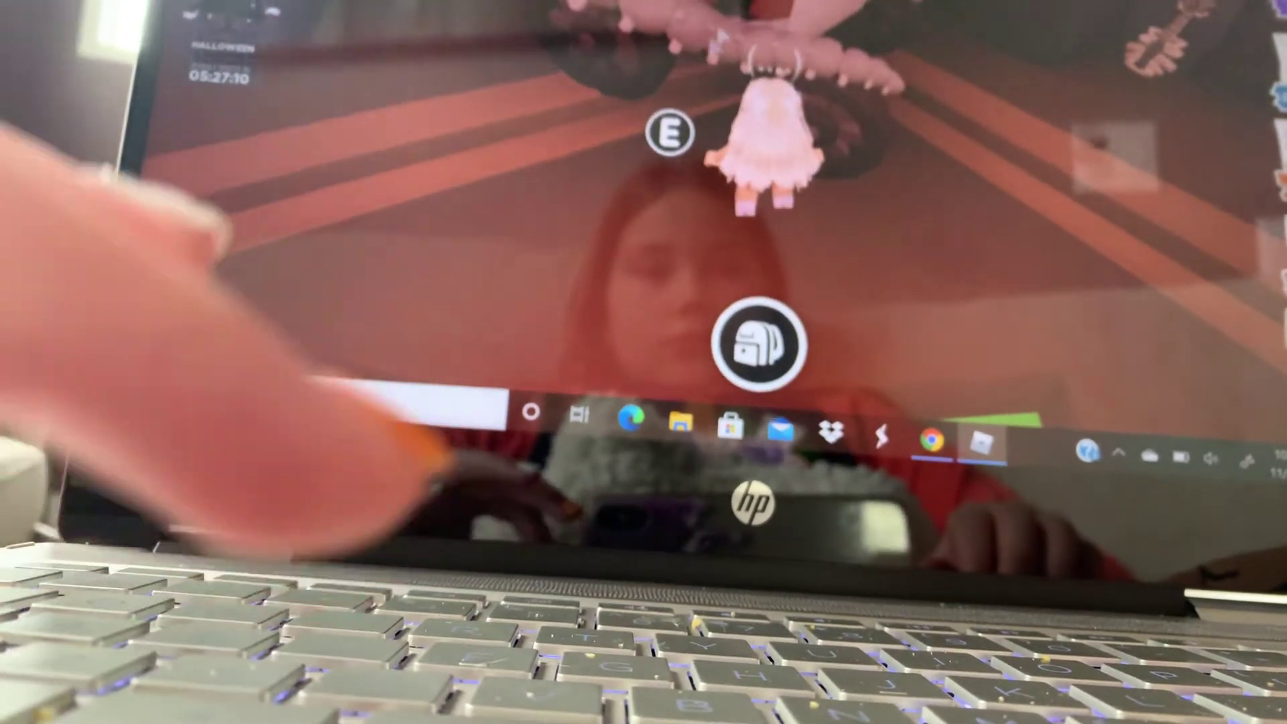
{"action": "key", "text": "e"}
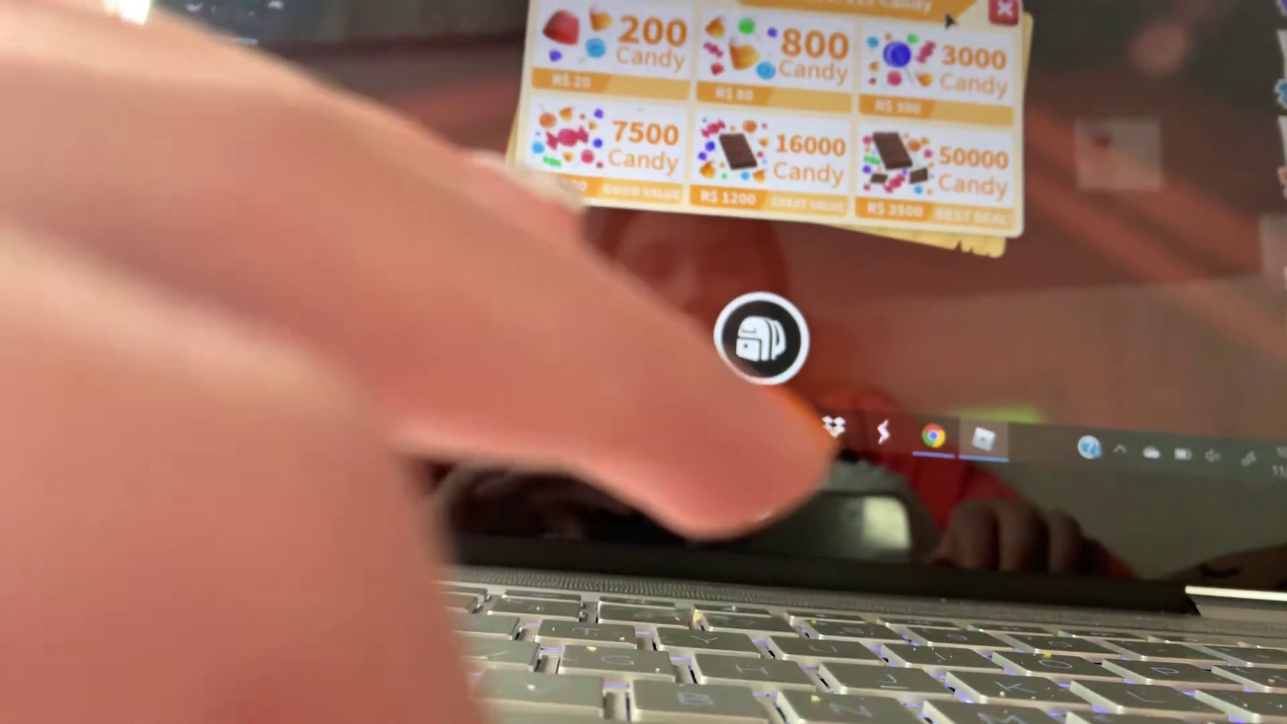
{"action": "key", "text": "e"}
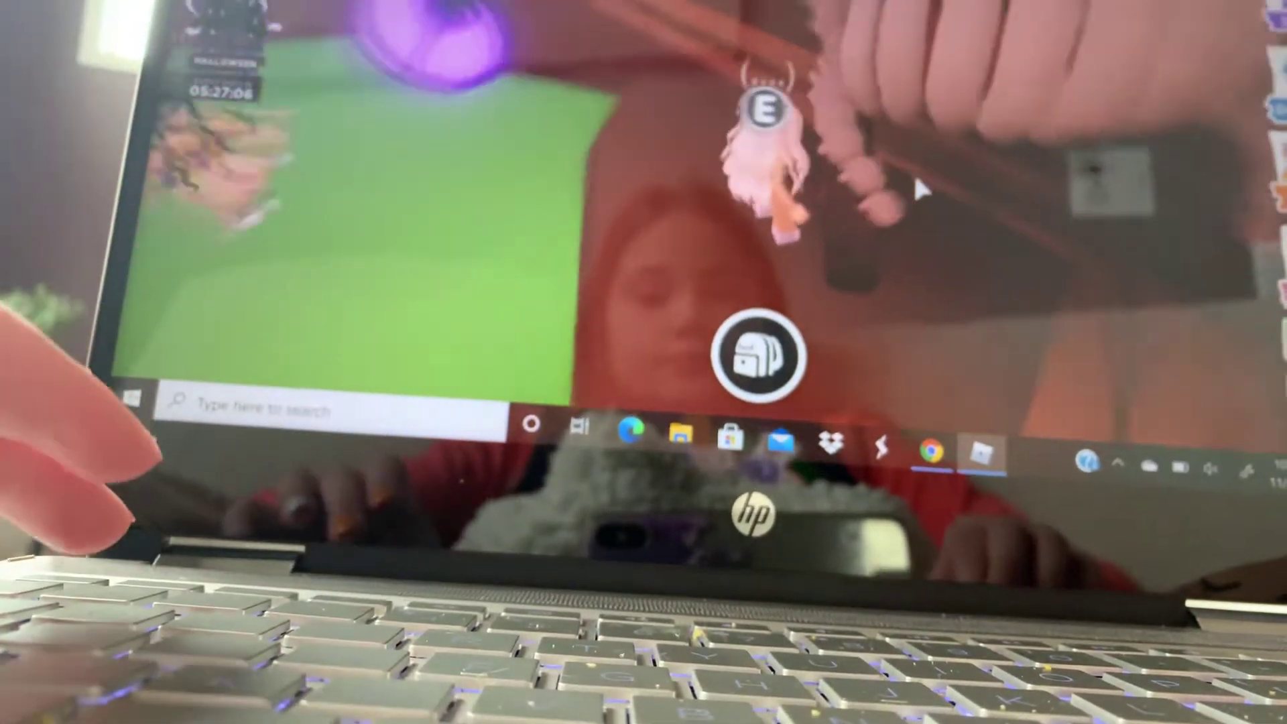
Step: Walk past the hanging chains into the next bright room
{"action": "key", "text": "s"}
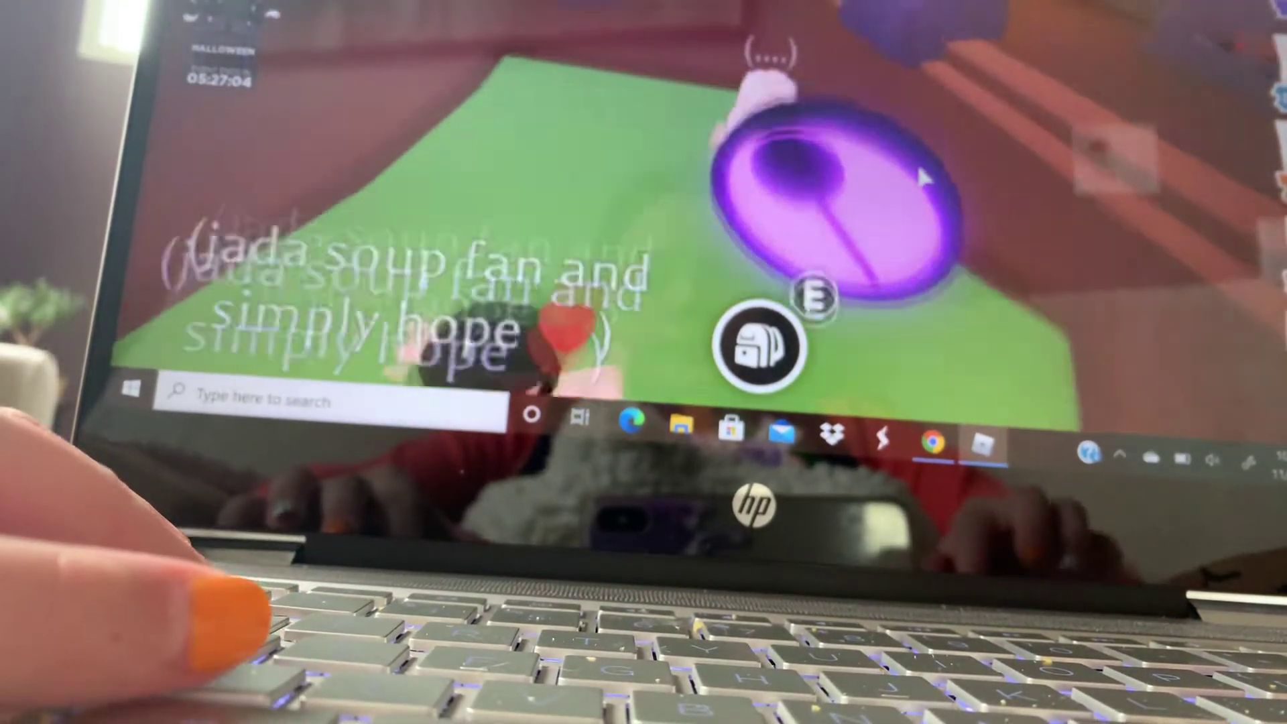
{"action": "key", "text": "w"}
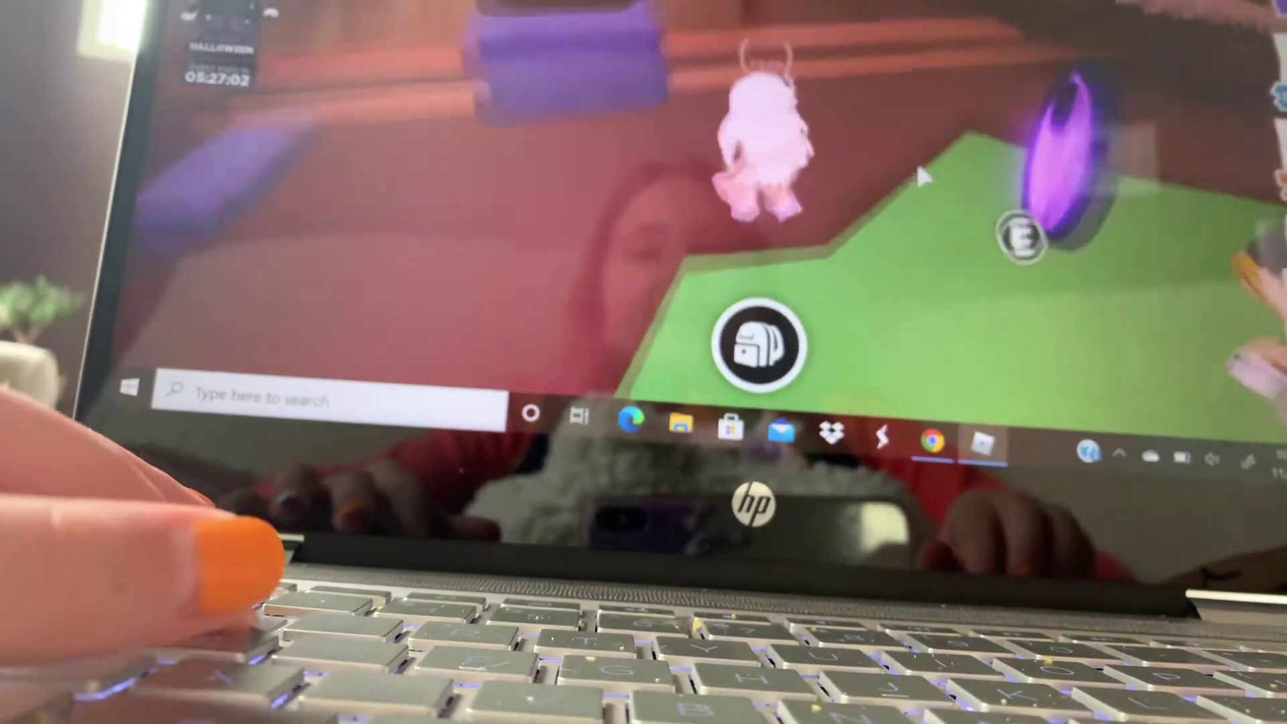
{"action": "key", "text": "w"}
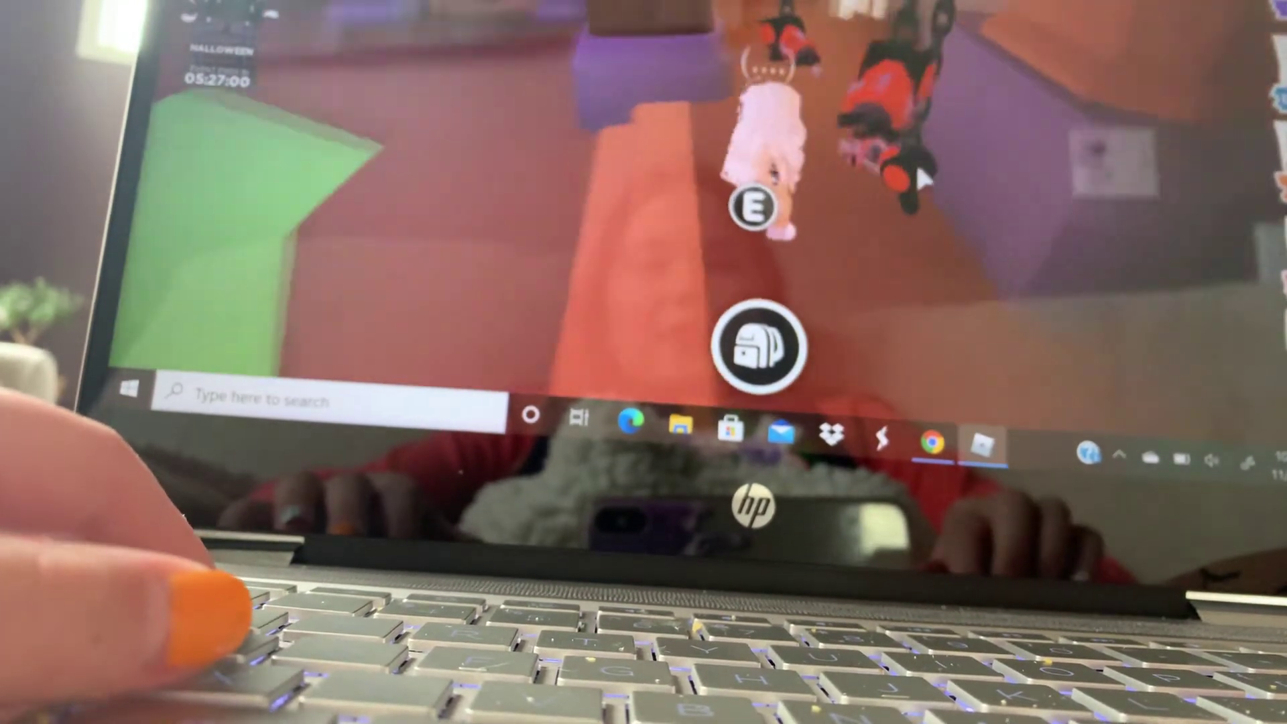
{"action": "key", "text": "w"}
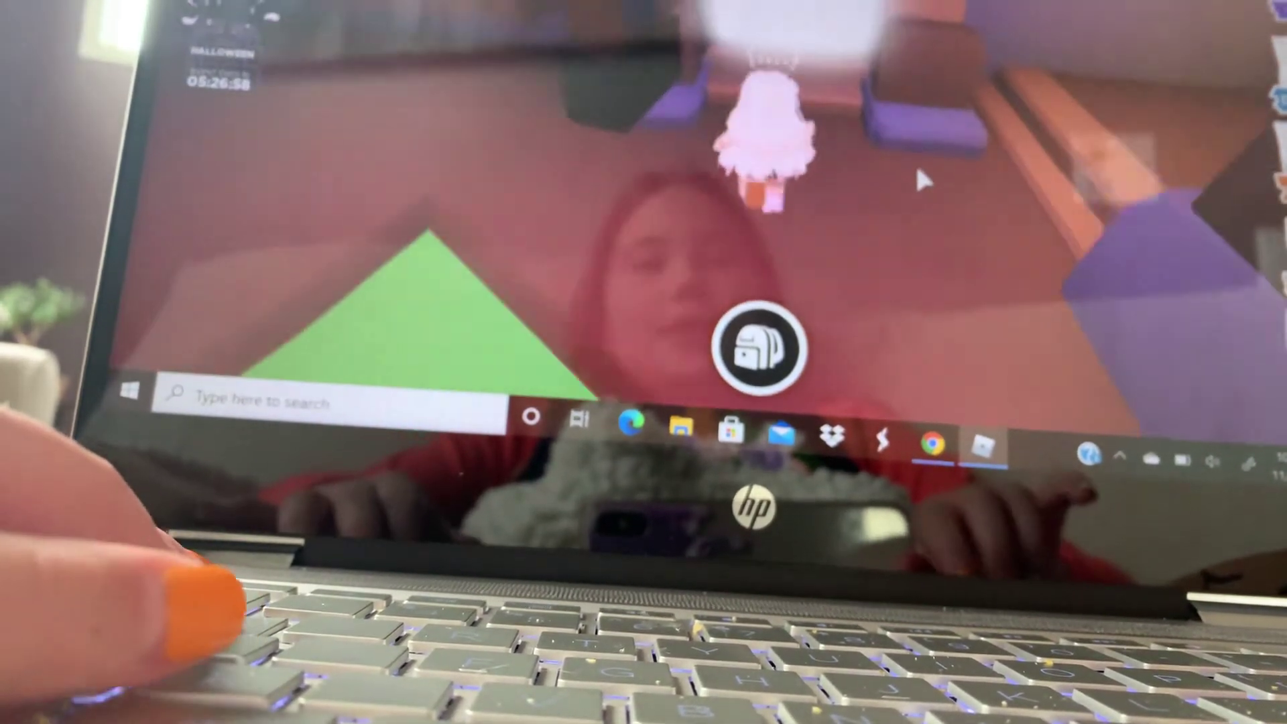
{"action": "key", "text": "w"}
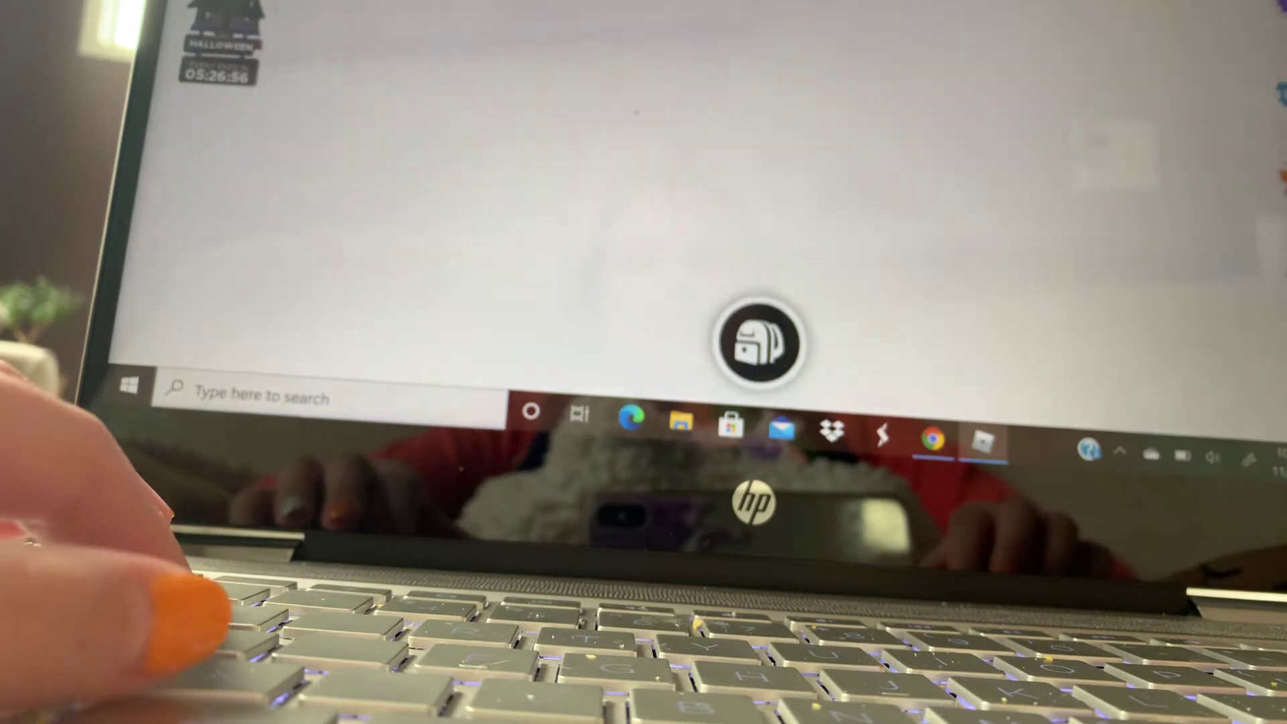
Step: Walk along the corridor and across the yellow platform toward the pink ramp and players
{"action": "key", "text": "w"}
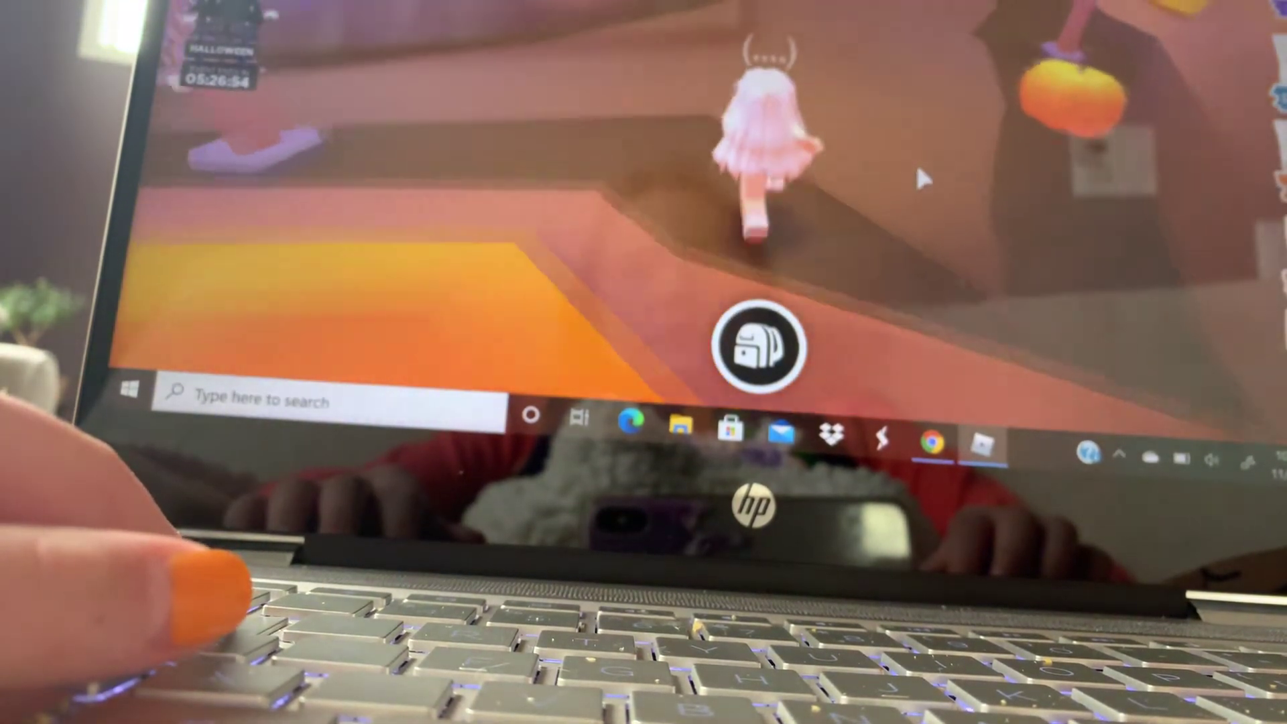
{"action": "key", "text": "w"}
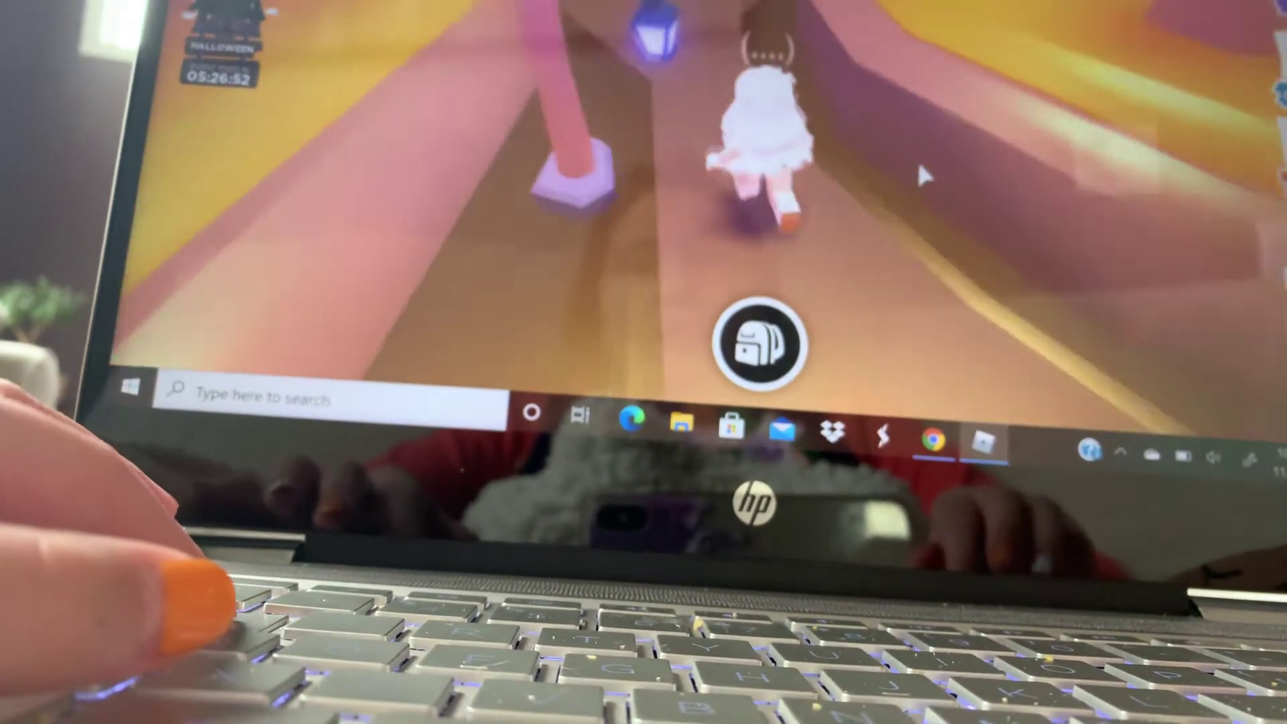
{"action": "key", "text": "w"}
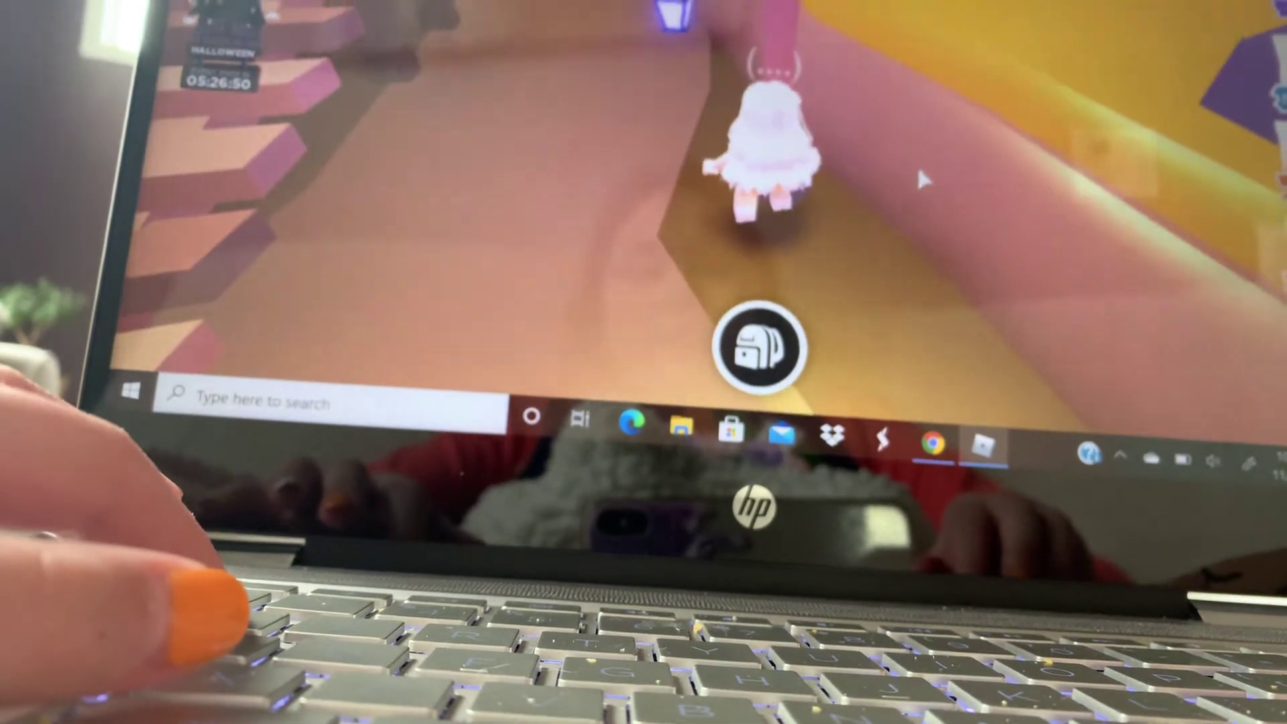
{"action": "key", "text": "w"}
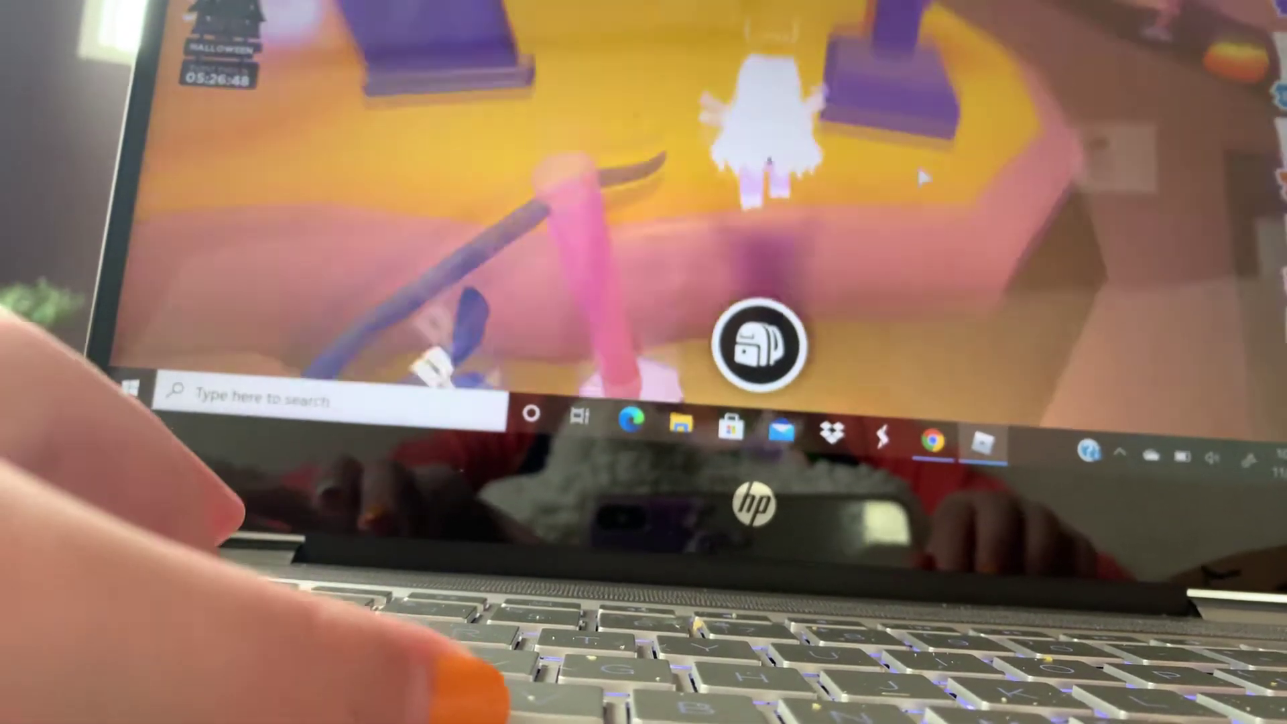
{"action": "key", "text": "w"}
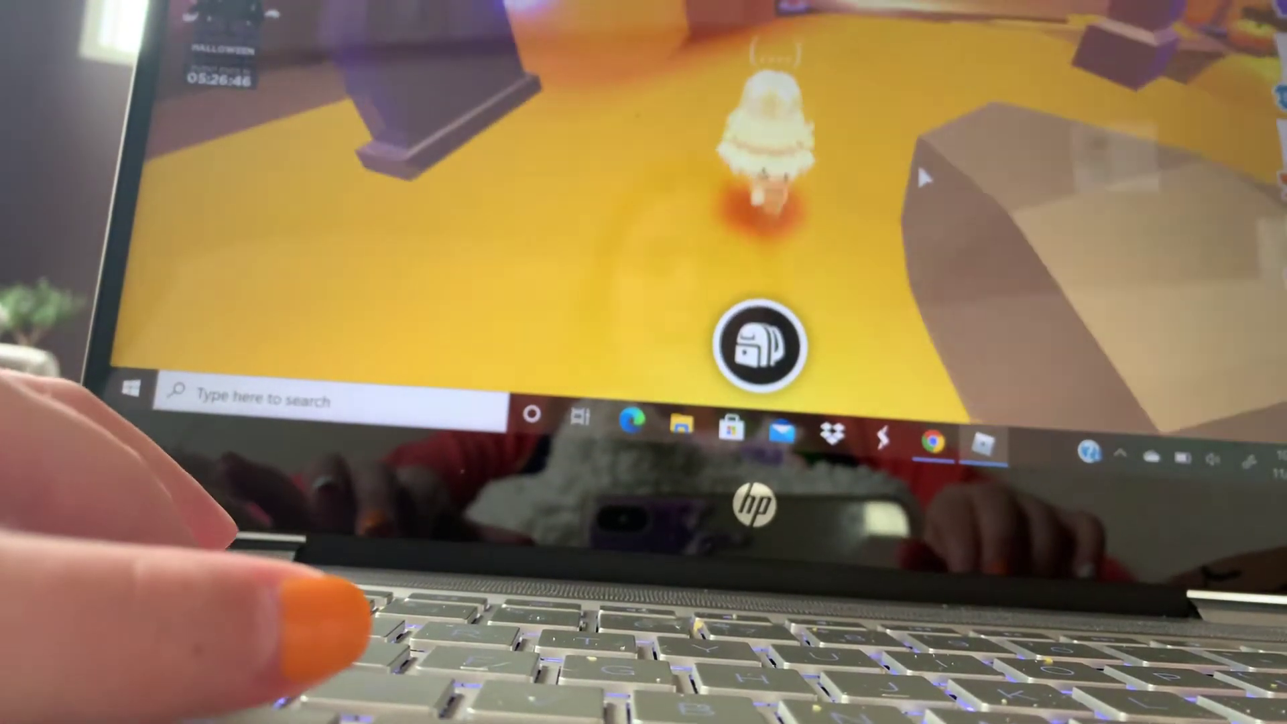
{"action": "key", "text": "w"}
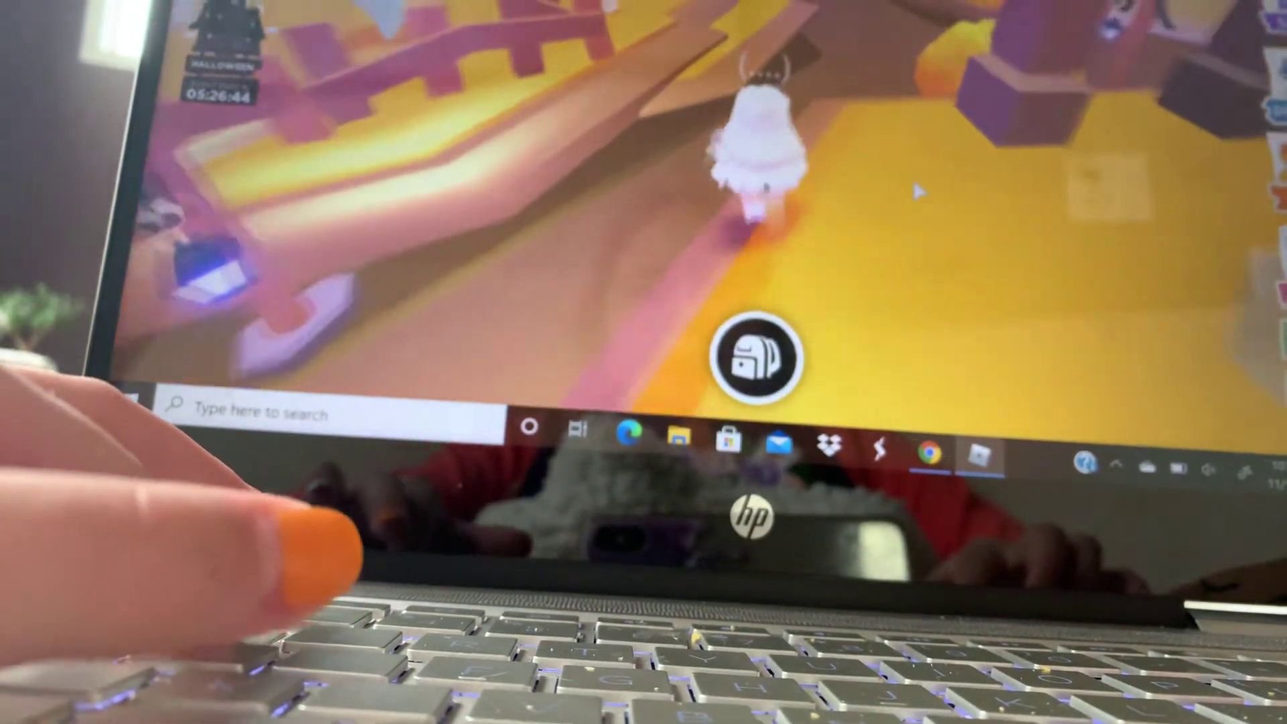
{"action": "key", "text": "w"}
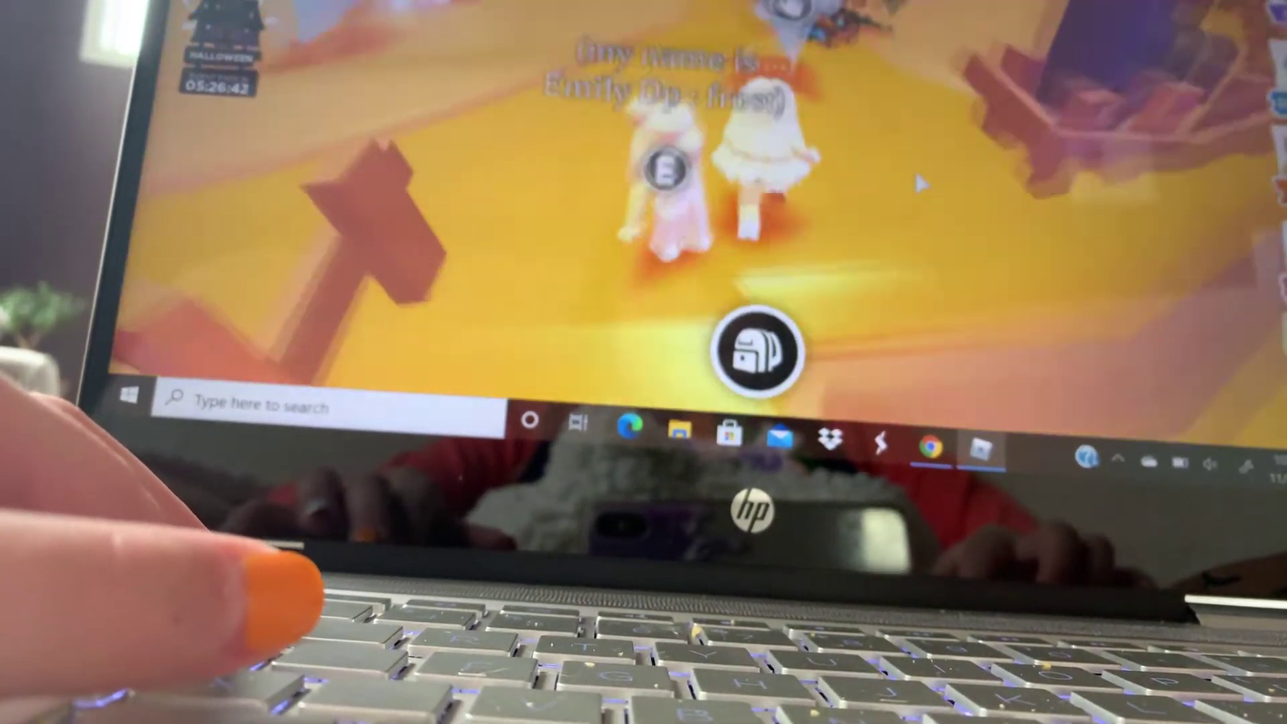
Step: Step into the Pumpkin Smash queue circle, then step back out to leave it
{"action": "key", "text": "w"}
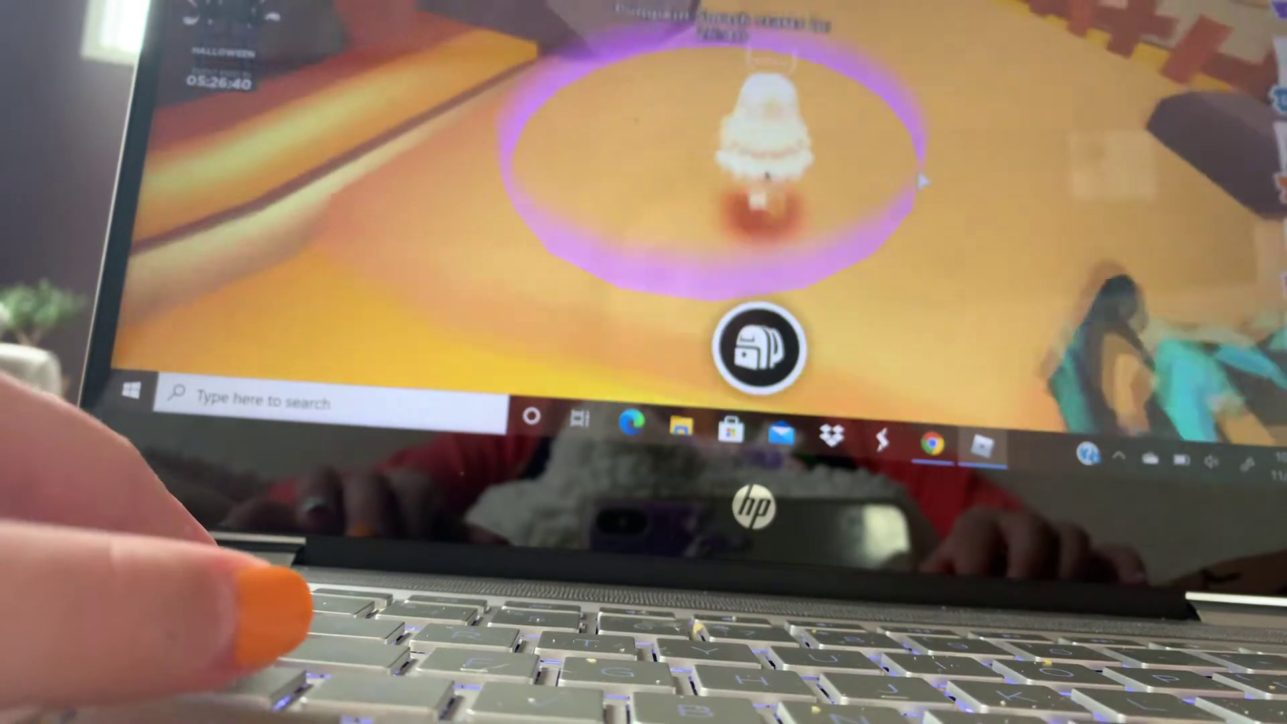
{"action": "key", "text": "w"}
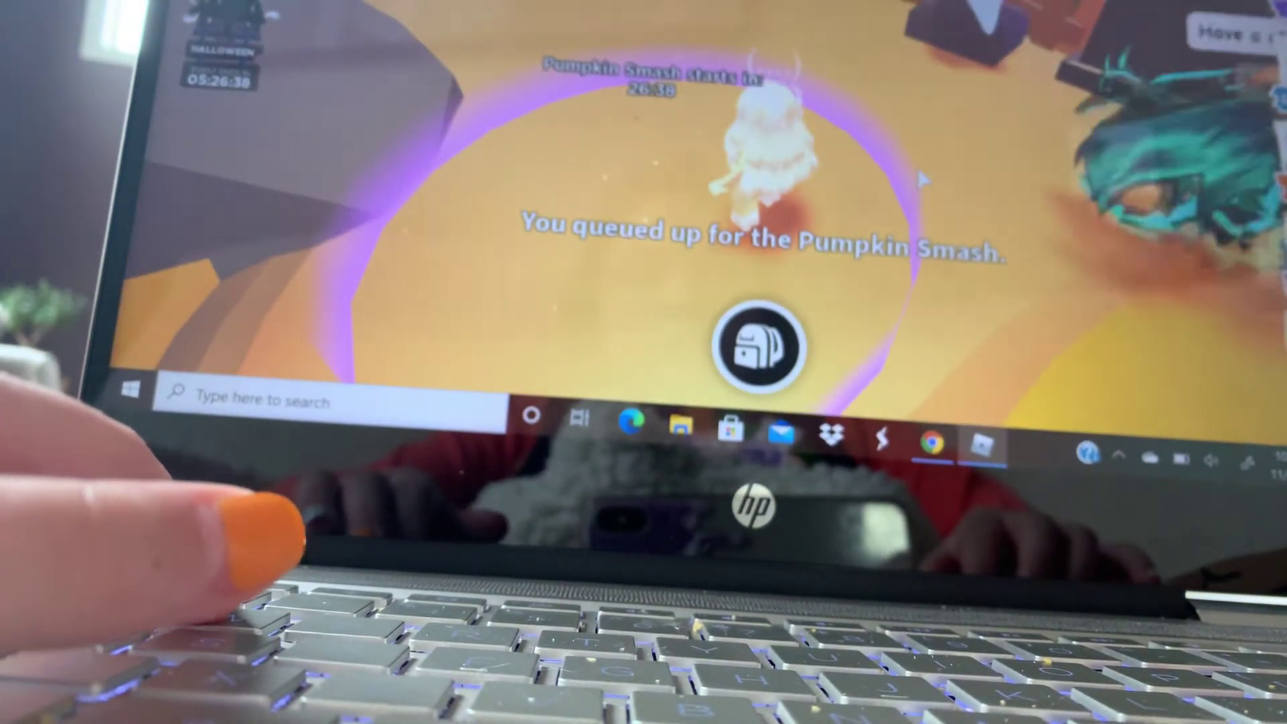
{"action": "key", "text": "w"}
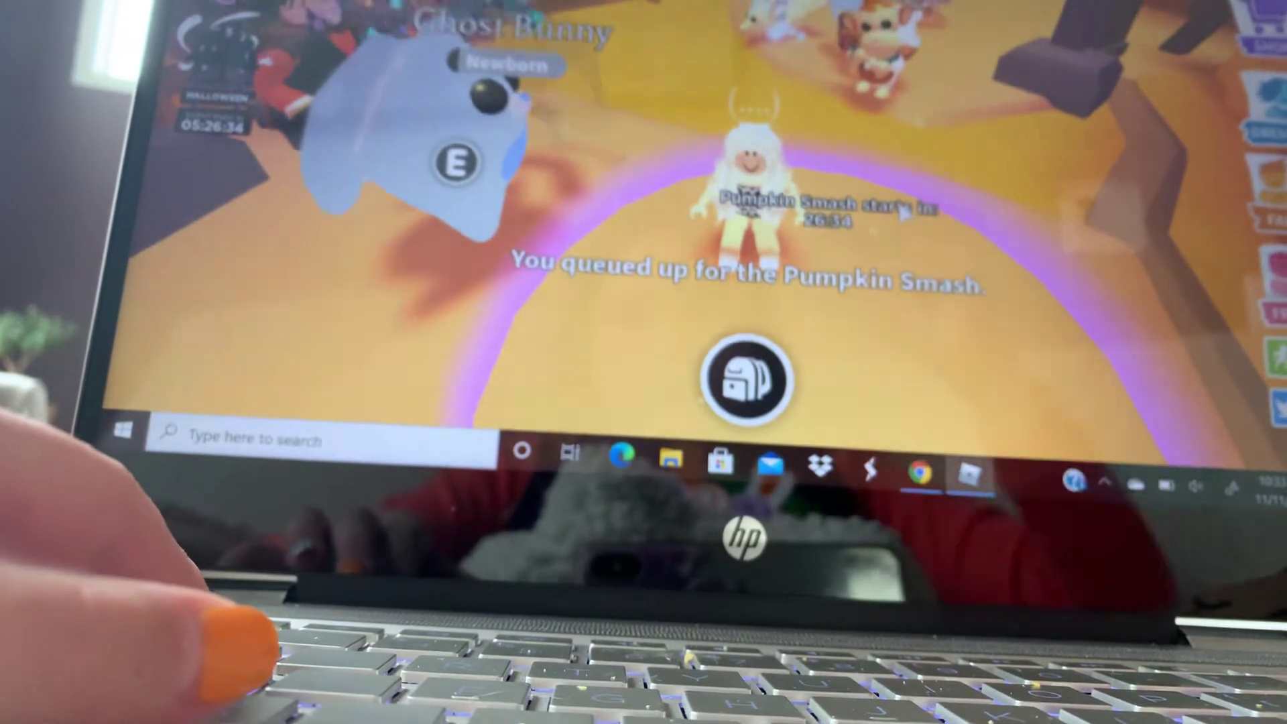
{"action": "key", "text": "w"}
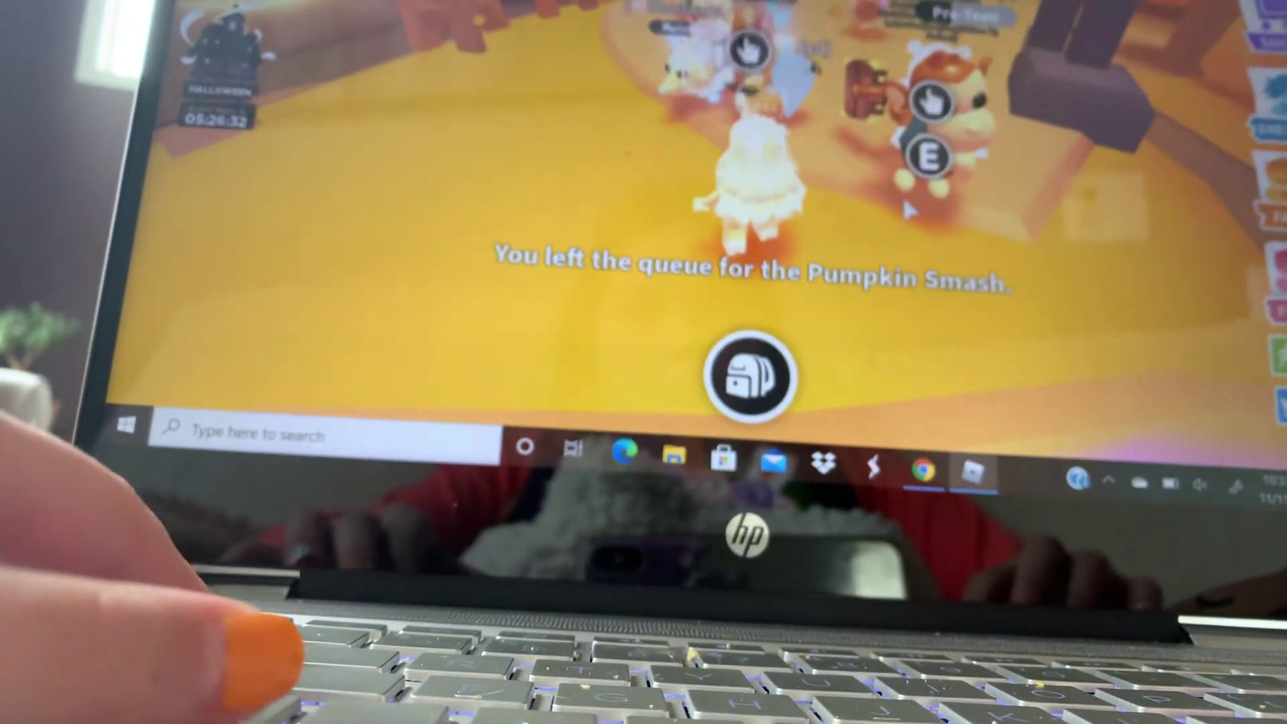
{"action": "key", "text": "w"}
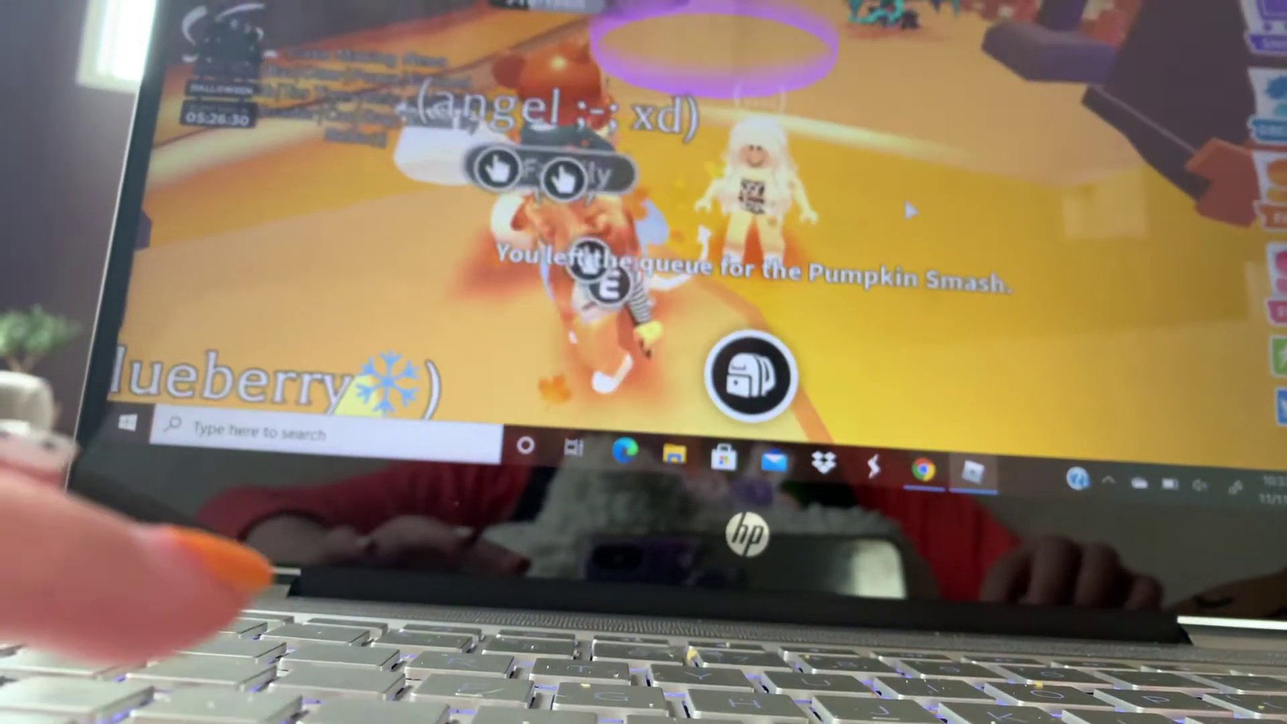
{"action": "key", "text": "e"}
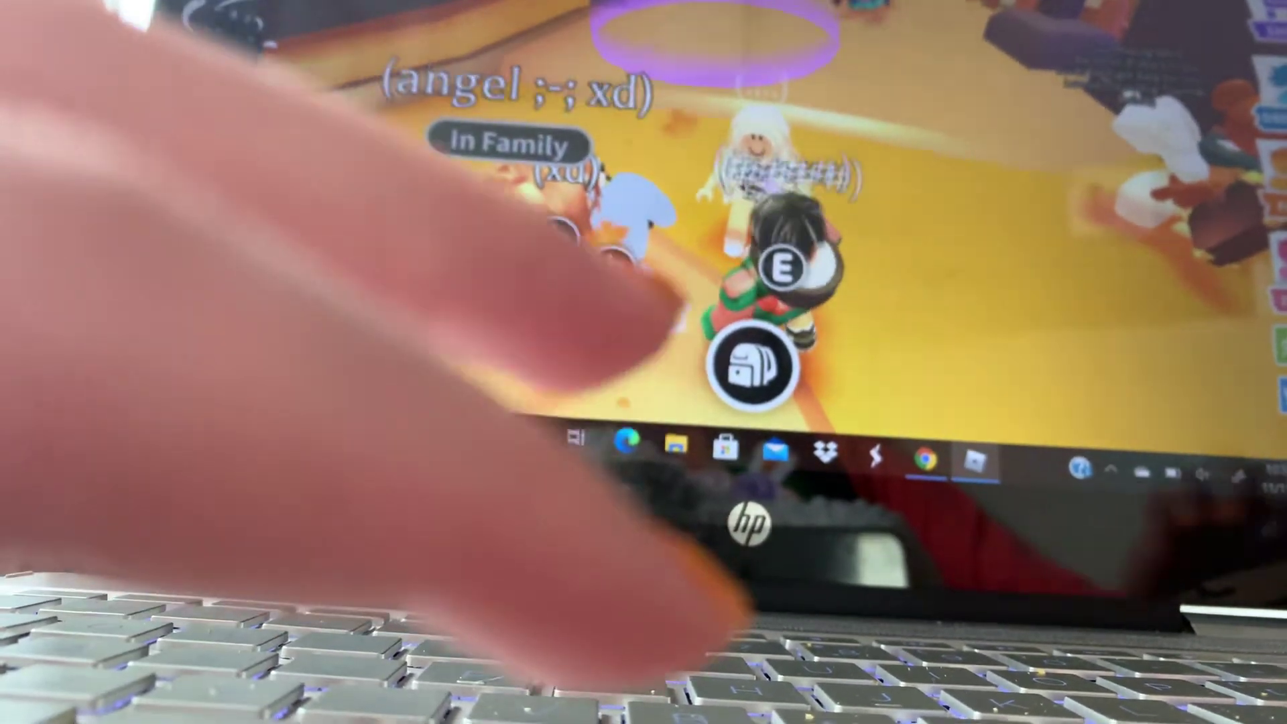
{"action": "left_click", "coordinate": [652, 301]}
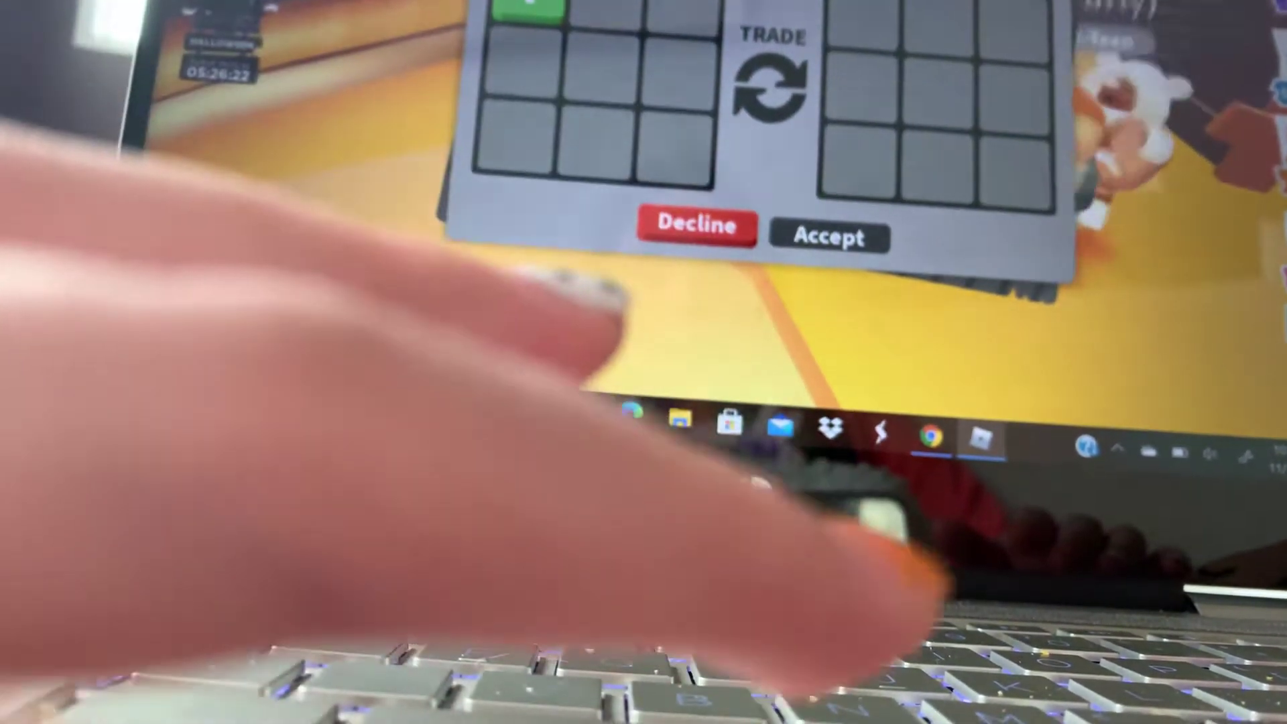
Step: Try offering a pet from the inventory and dismiss the can't-trade notice
{"action": "left_click", "coordinate": [529, 13]}
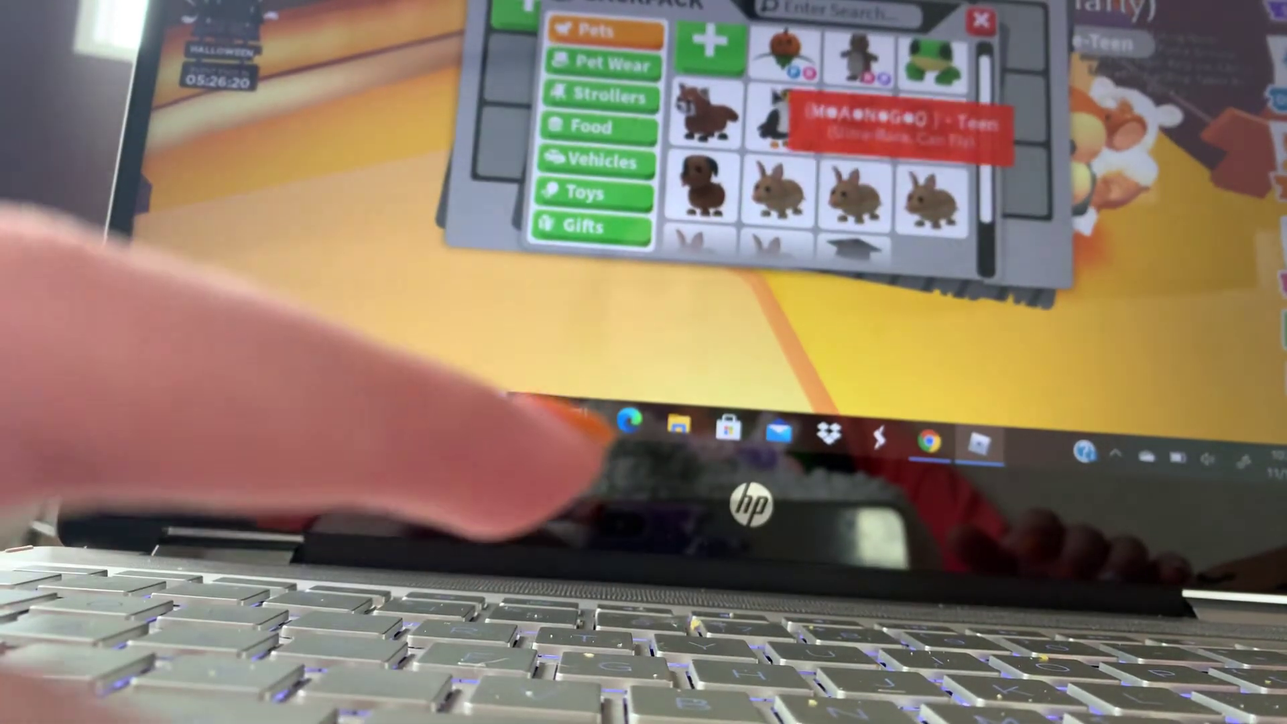
{"action": "left_click", "coordinate": [790, 66]}
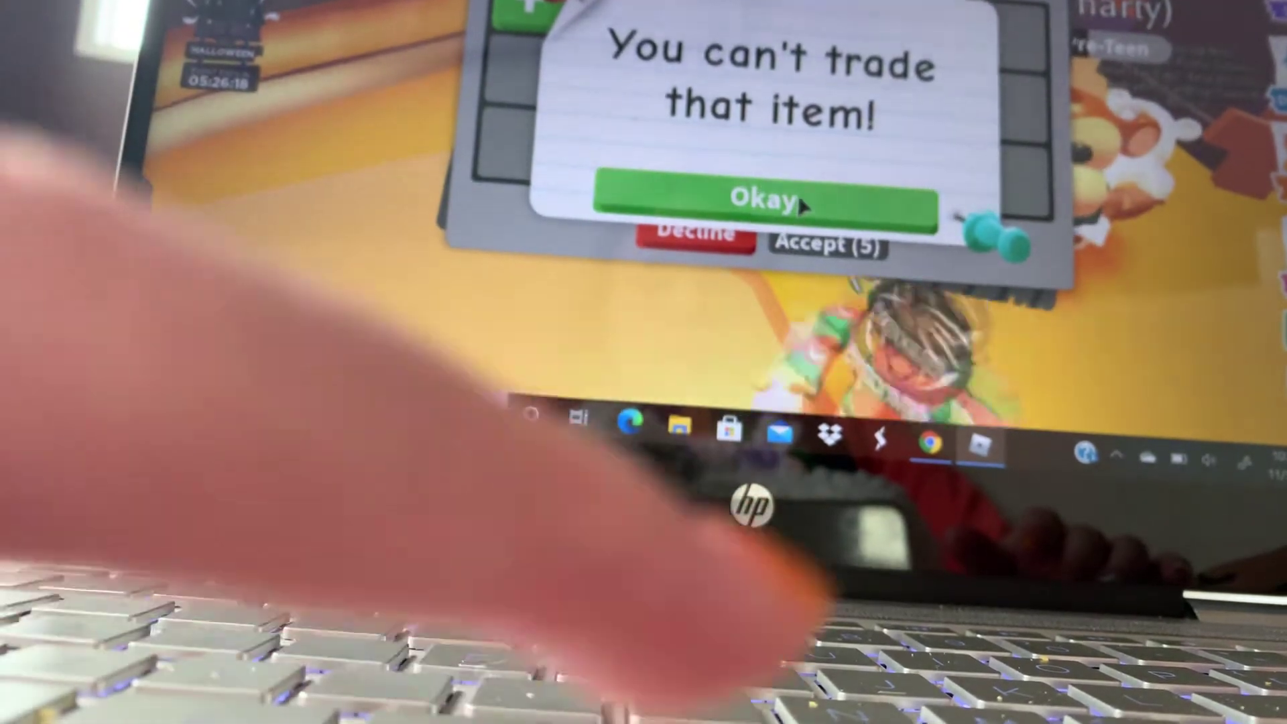
{"action": "left_click", "coordinate": [802, 203]}
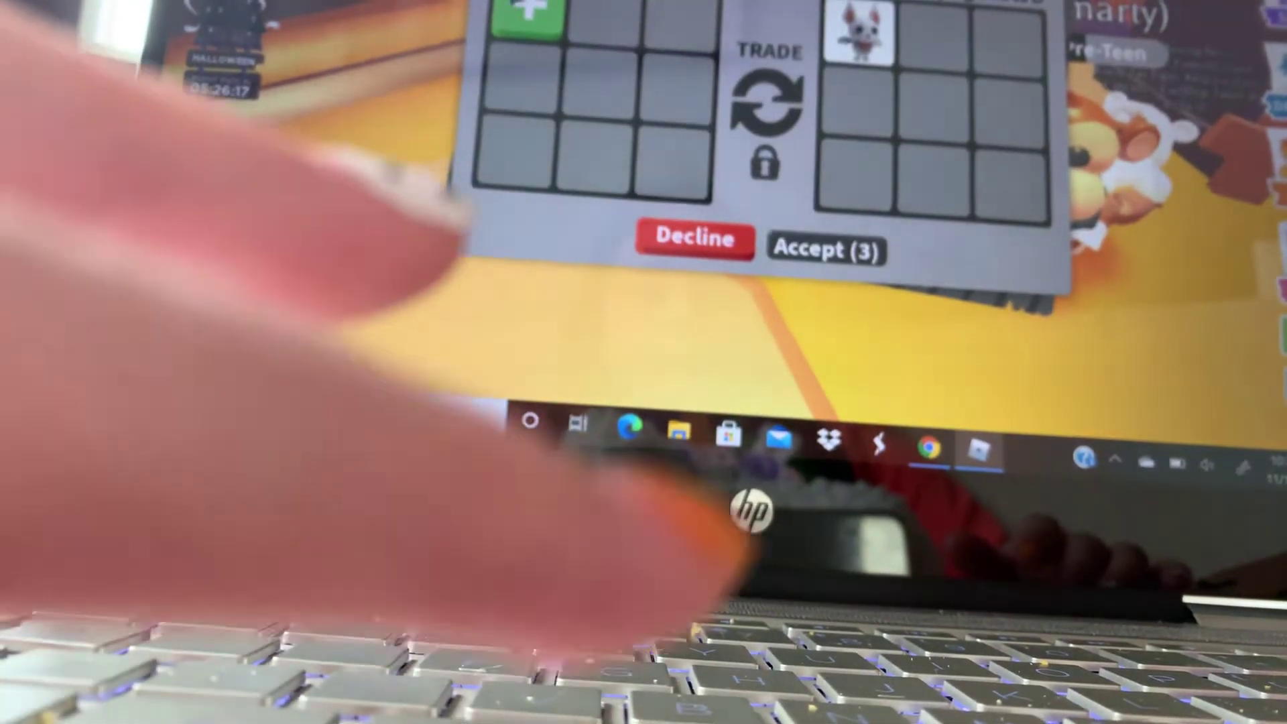
Step: Add two backpack pets to the trade offer with chipsgirlUwU and review it
{"action": "left_click", "coordinate": [525, 10]}
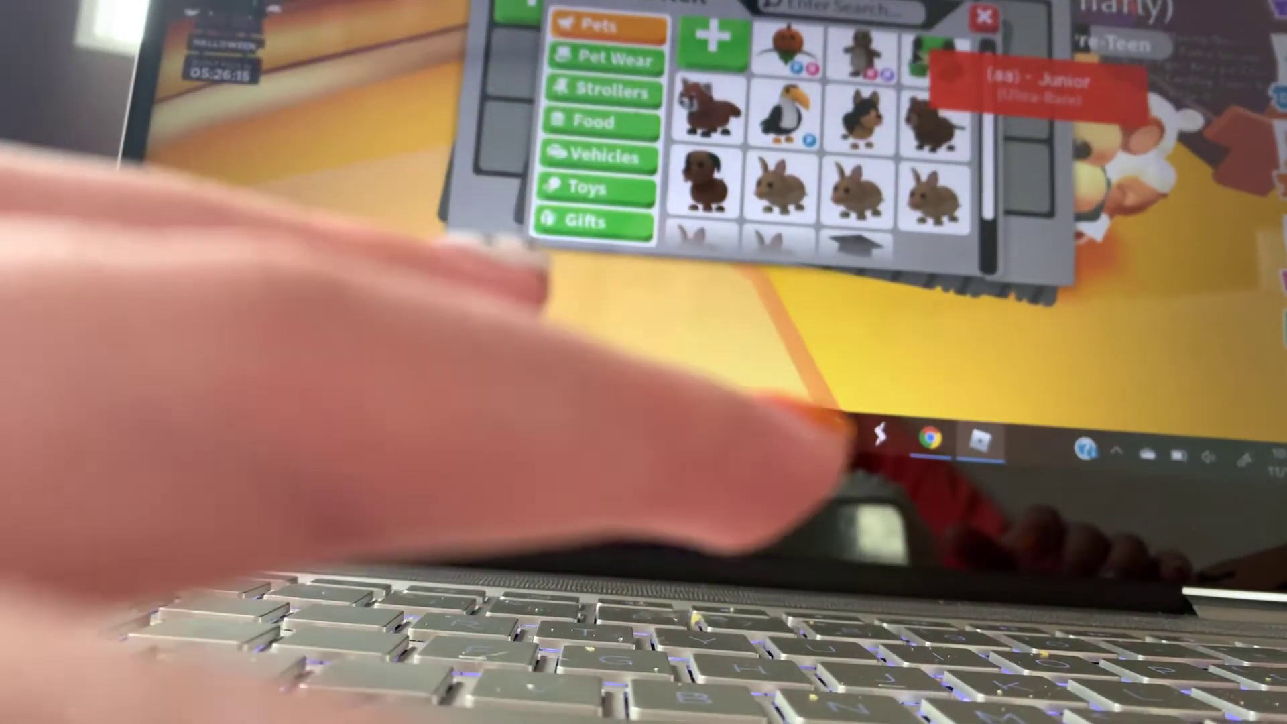
{"action": "left_click", "coordinate": [931, 52]}
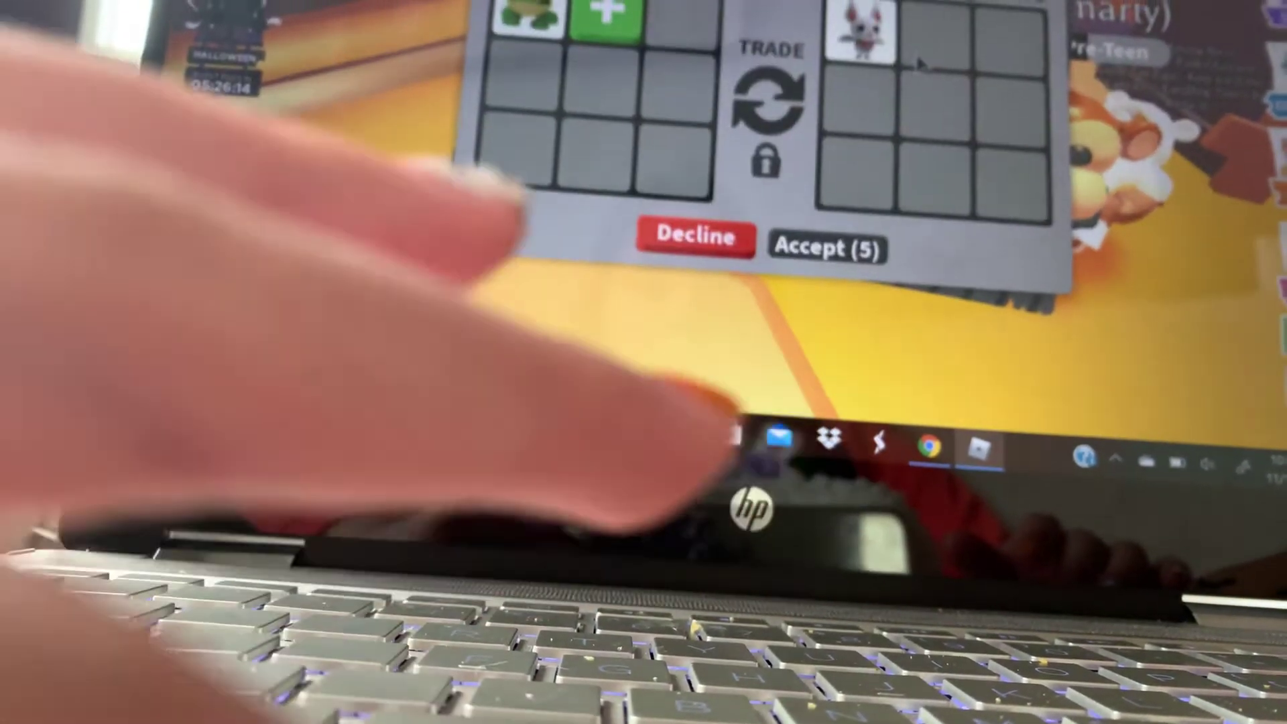
{"action": "left_click", "coordinate": [618, 38]}
{"action": "left_click", "coordinate": [858, 131]}
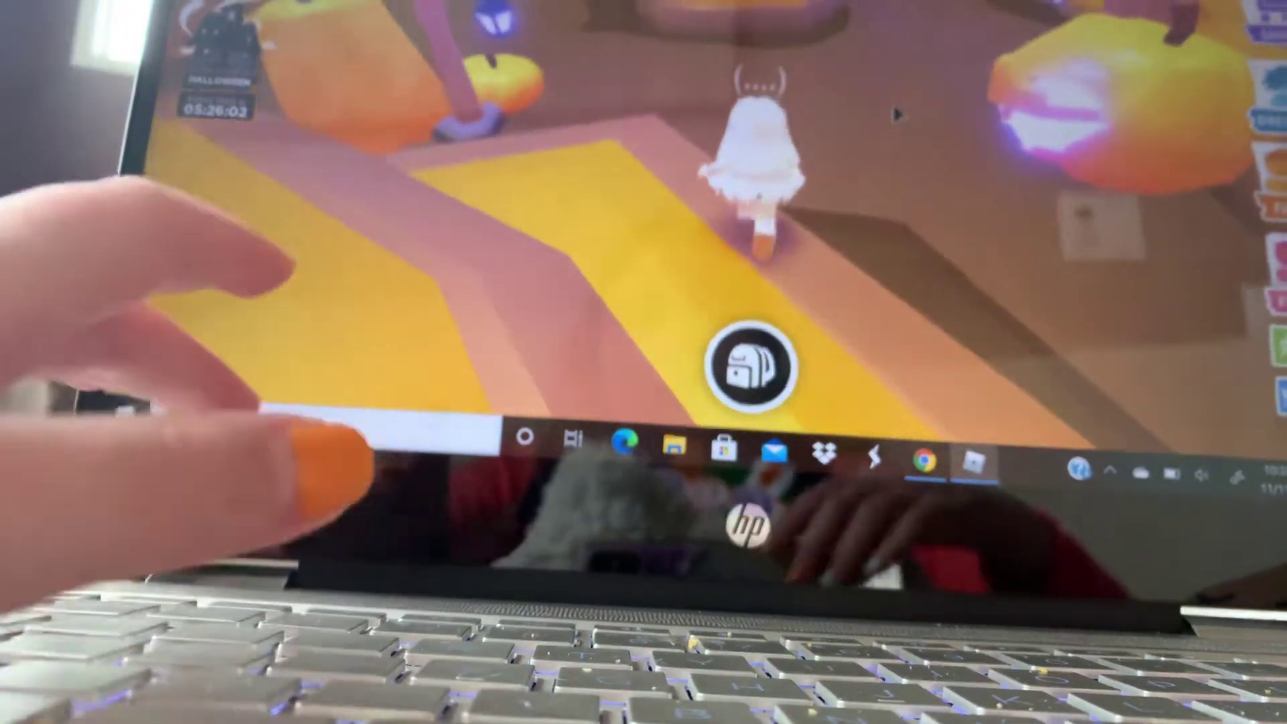
Step: Walk over the water area, through the orange room and across the leafy floor to Twinkle
{"action": "key", "text": "w"}
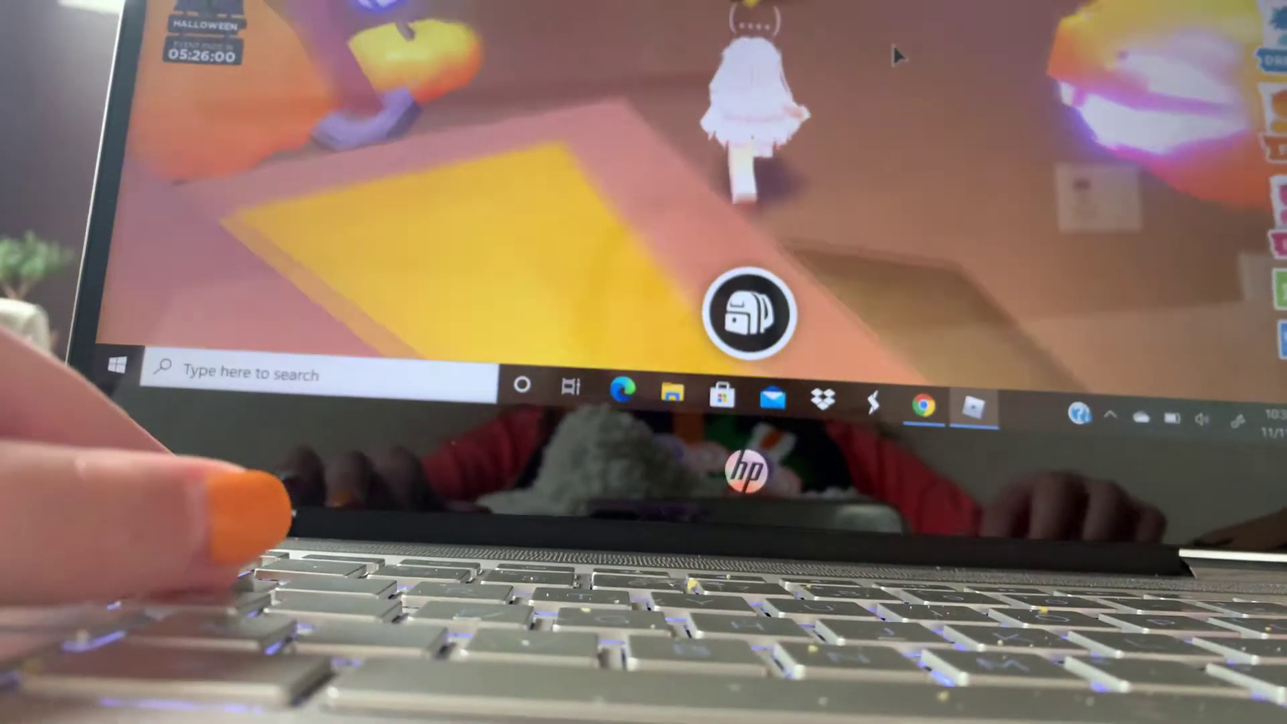
{"action": "key", "text": "w"}
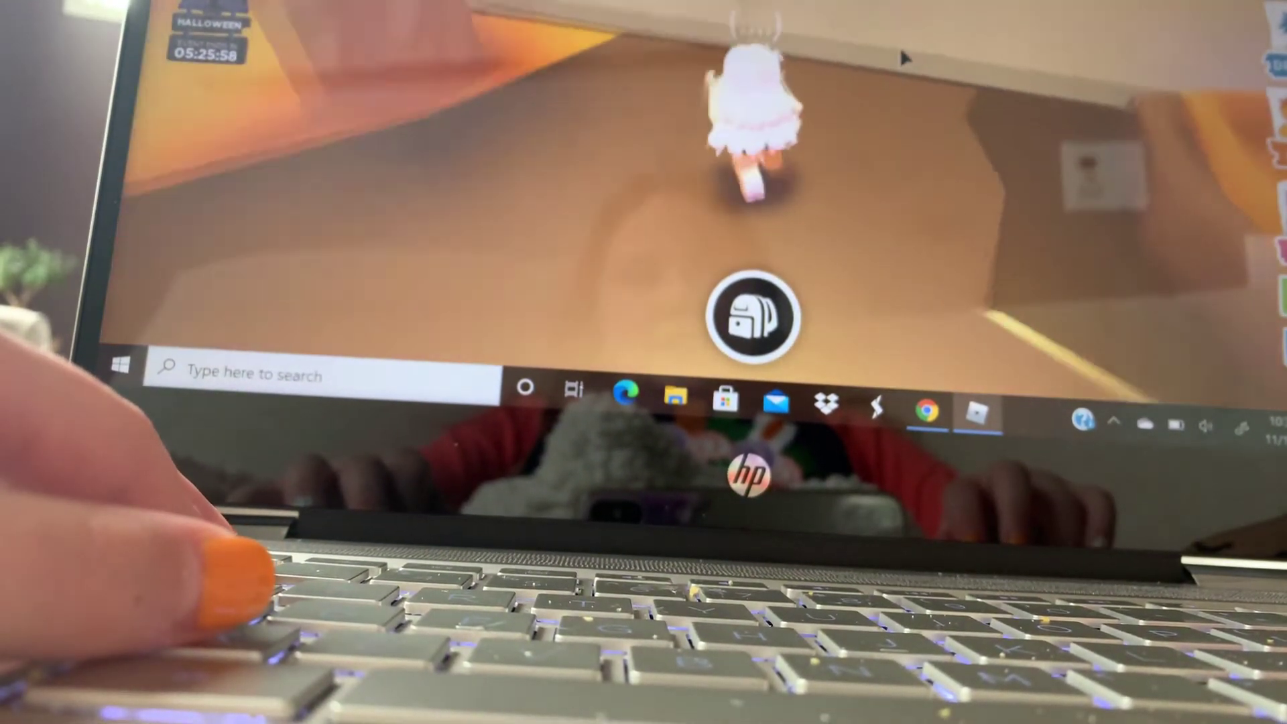
{"action": "key", "text": "w"}
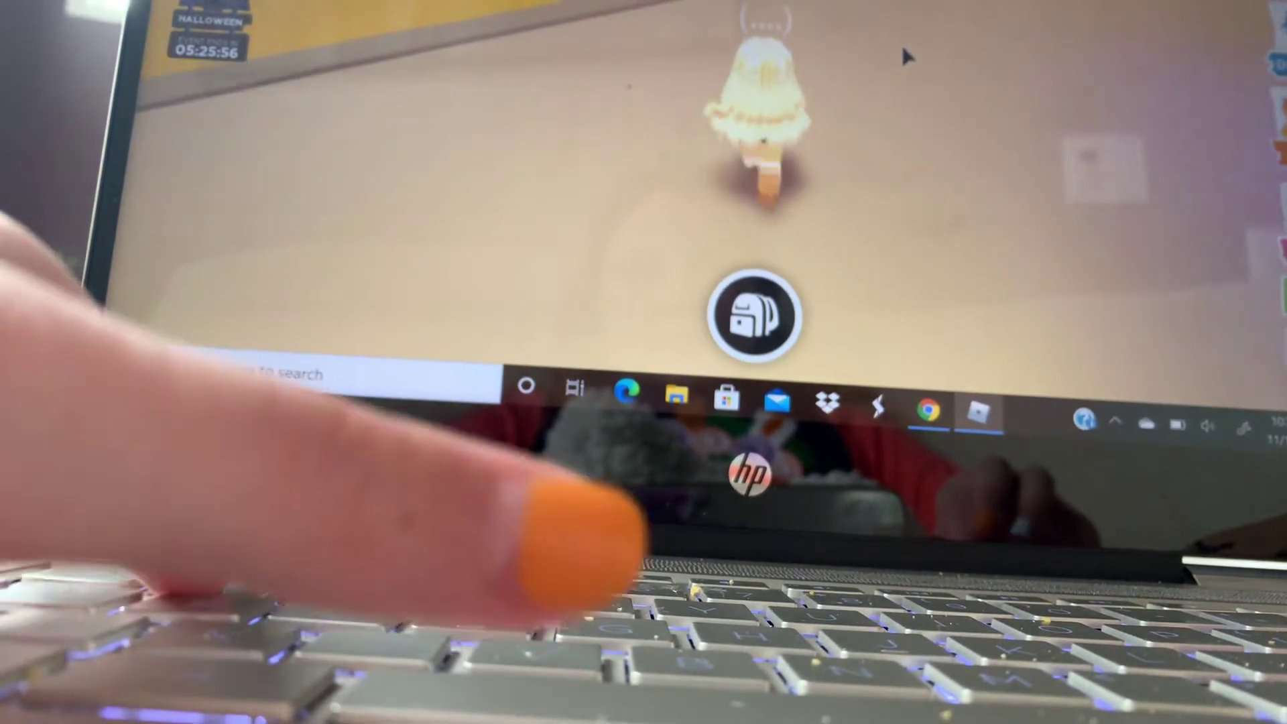
{"action": "key", "text": "w"}
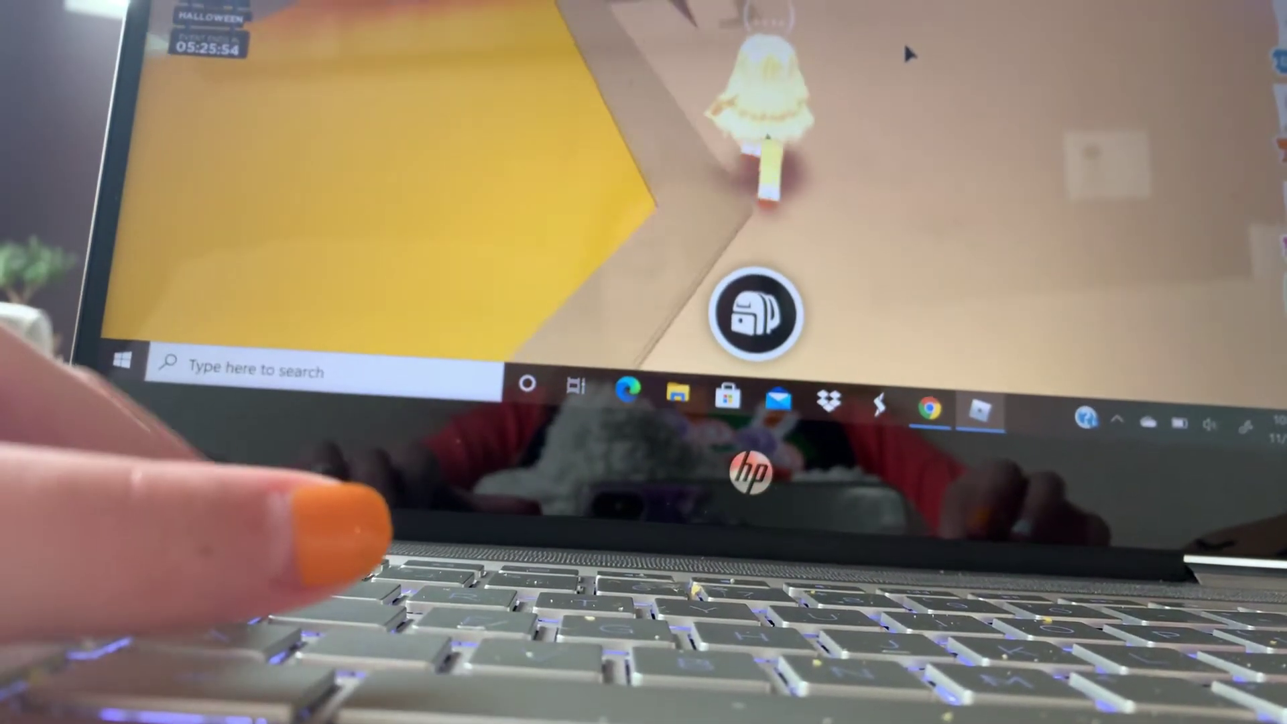
{"action": "key", "text": "w"}
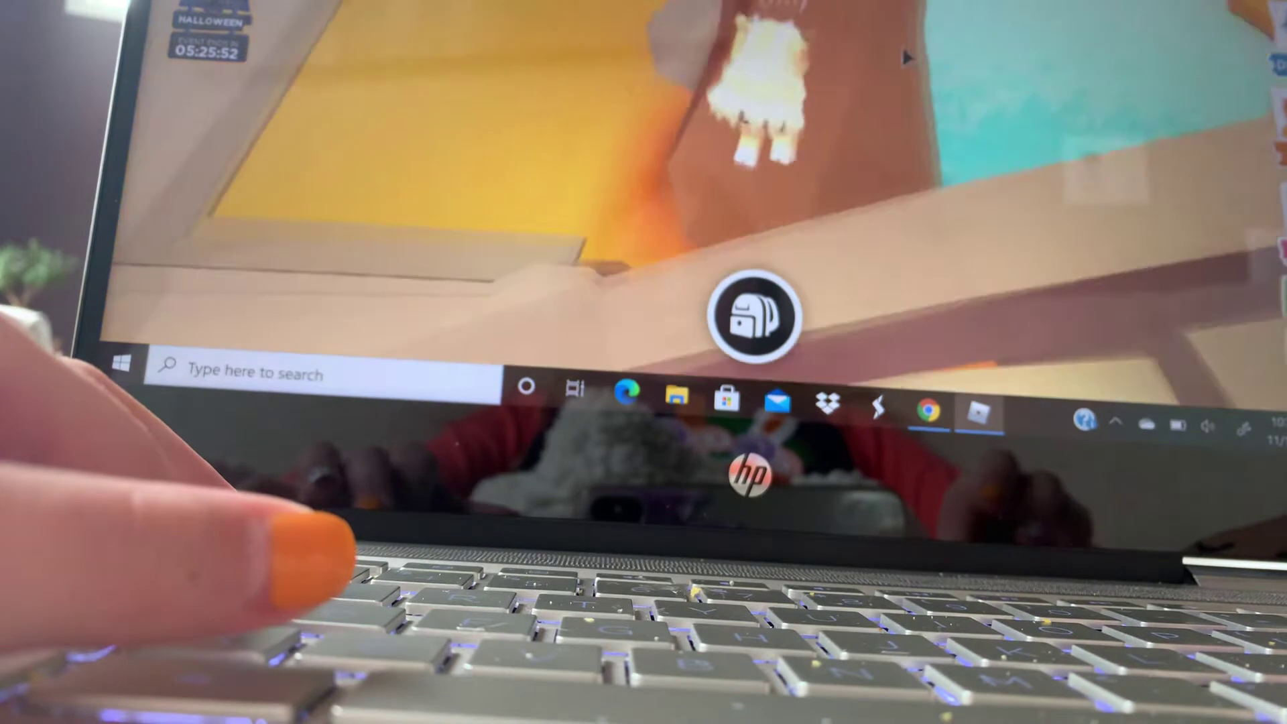
{"action": "key", "text": "w"}
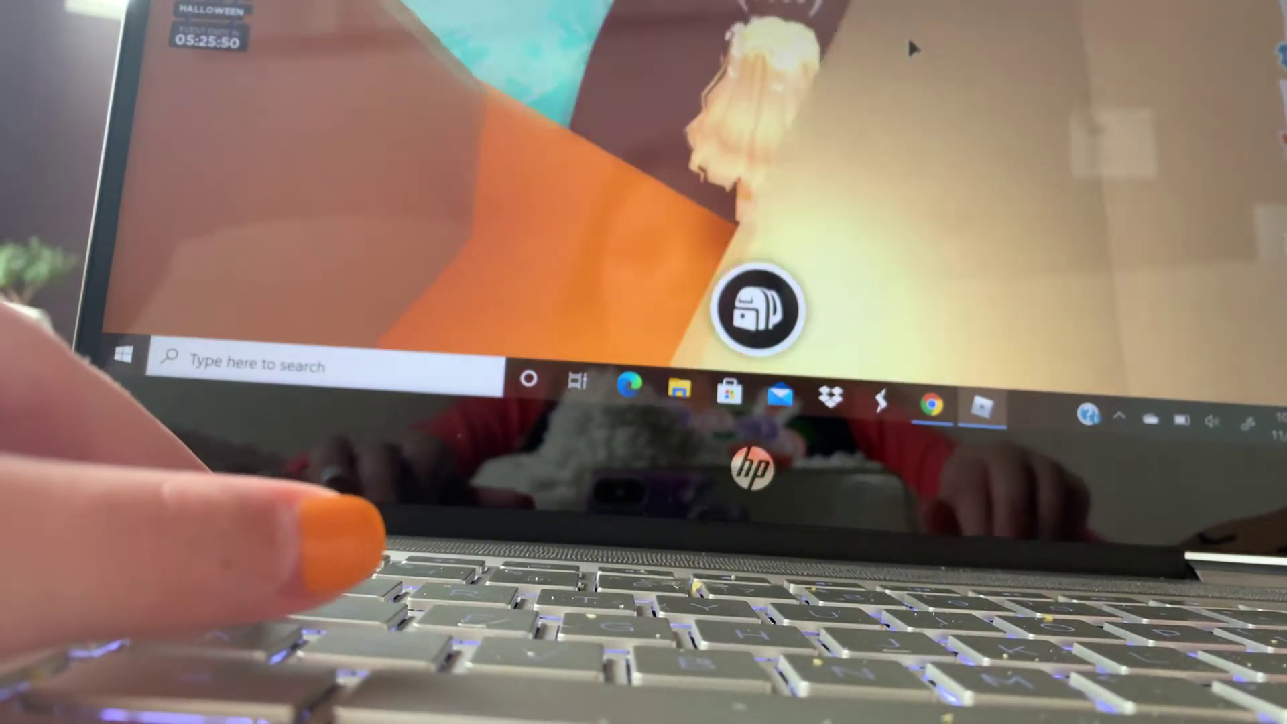
{"action": "key", "text": "w"}
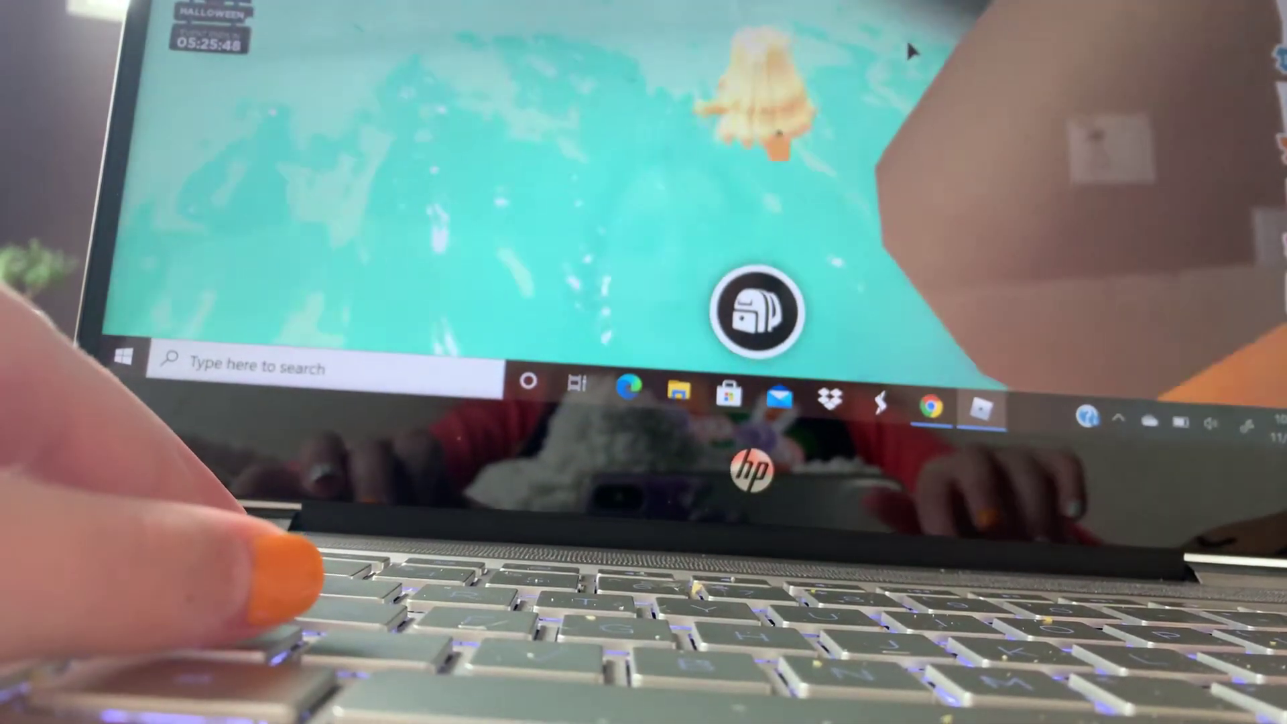
{"action": "key", "text": "w"}
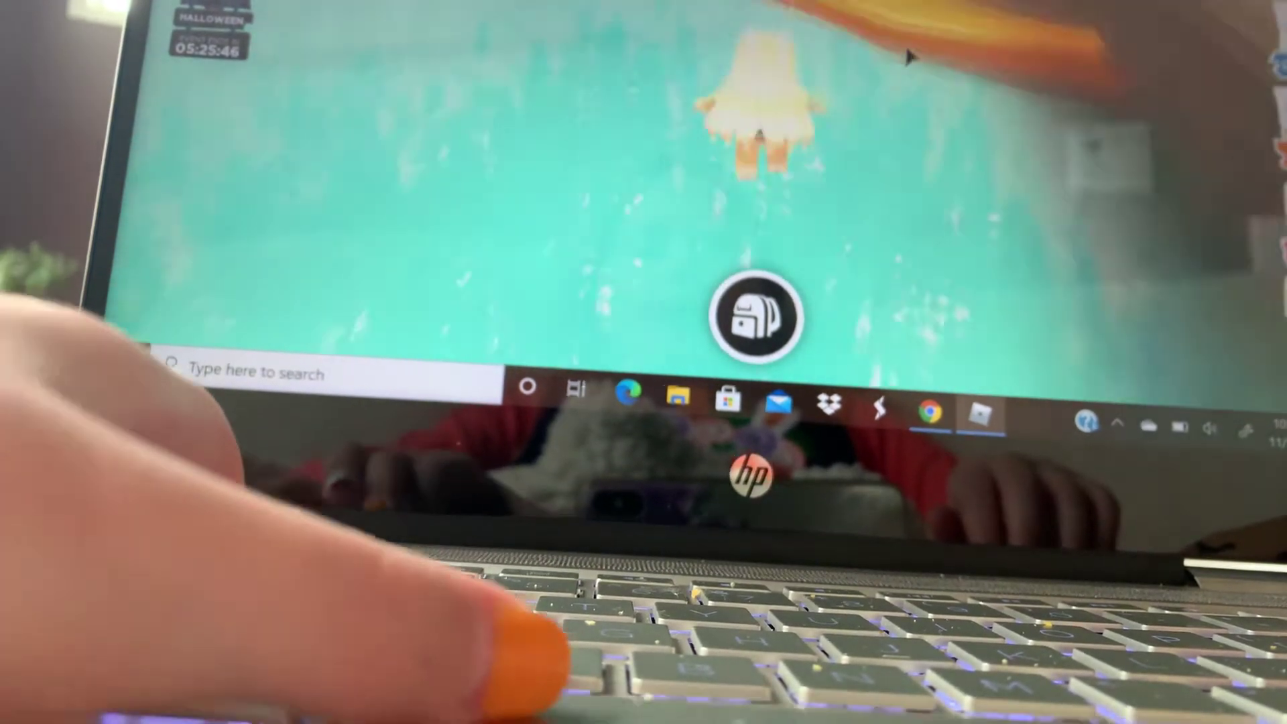
{"action": "key", "text": "w"}
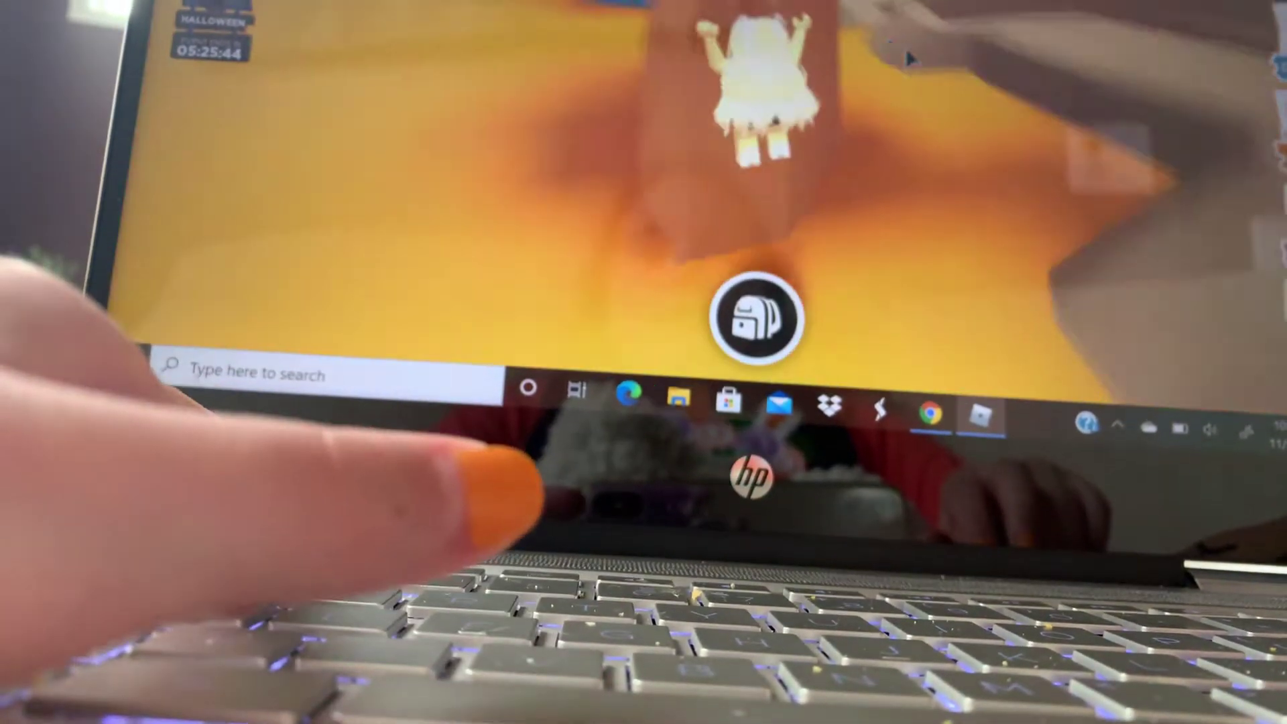
{"action": "key", "text": "w"}
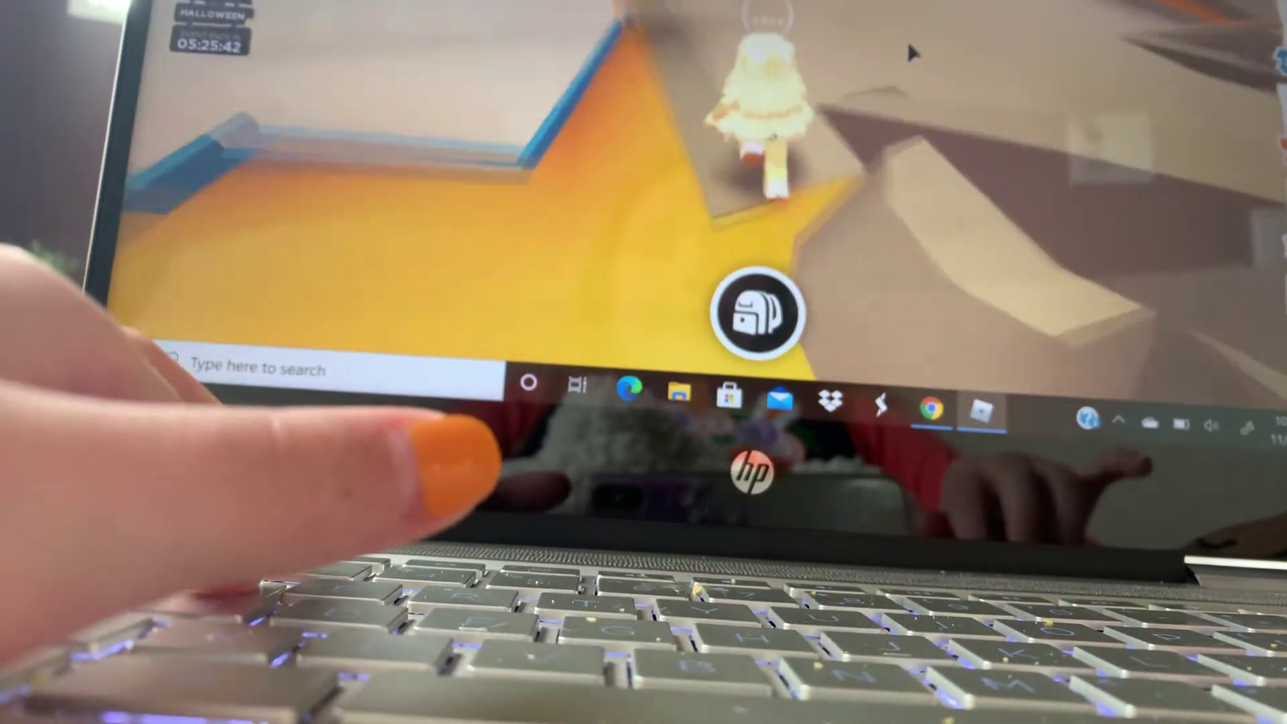
{"action": "key", "text": "w"}
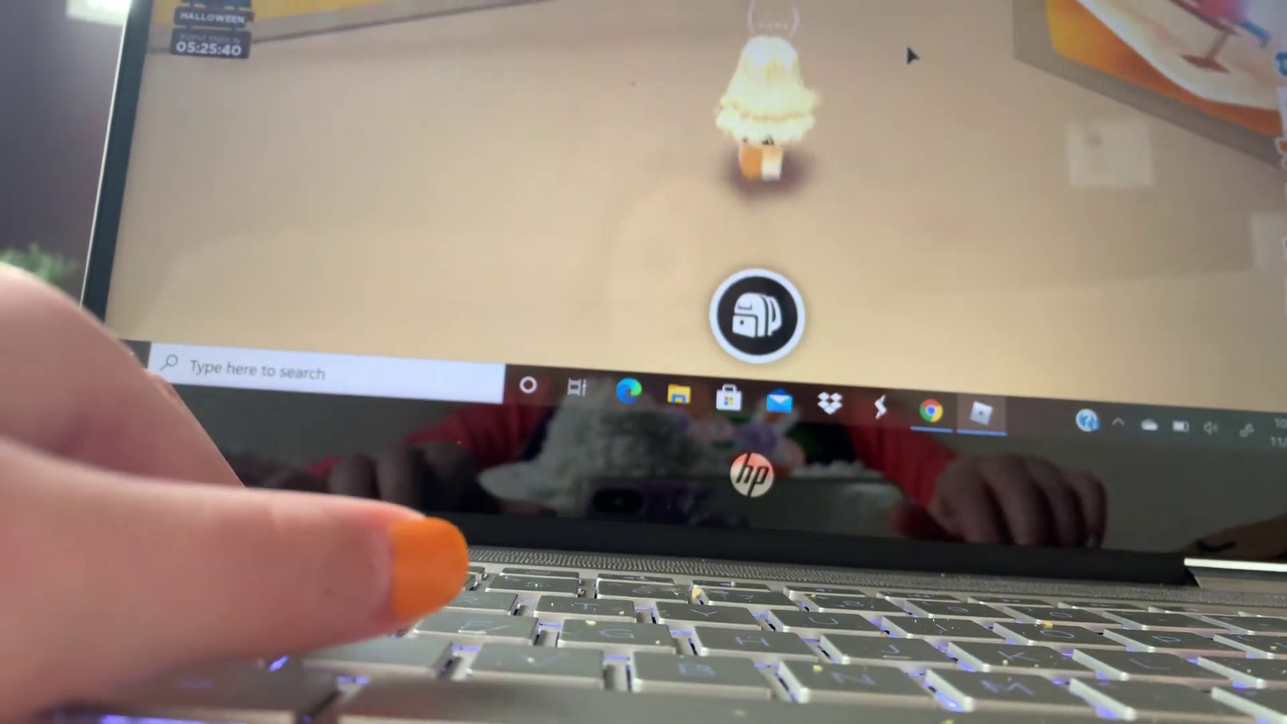
{"action": "key", "text": "w"}
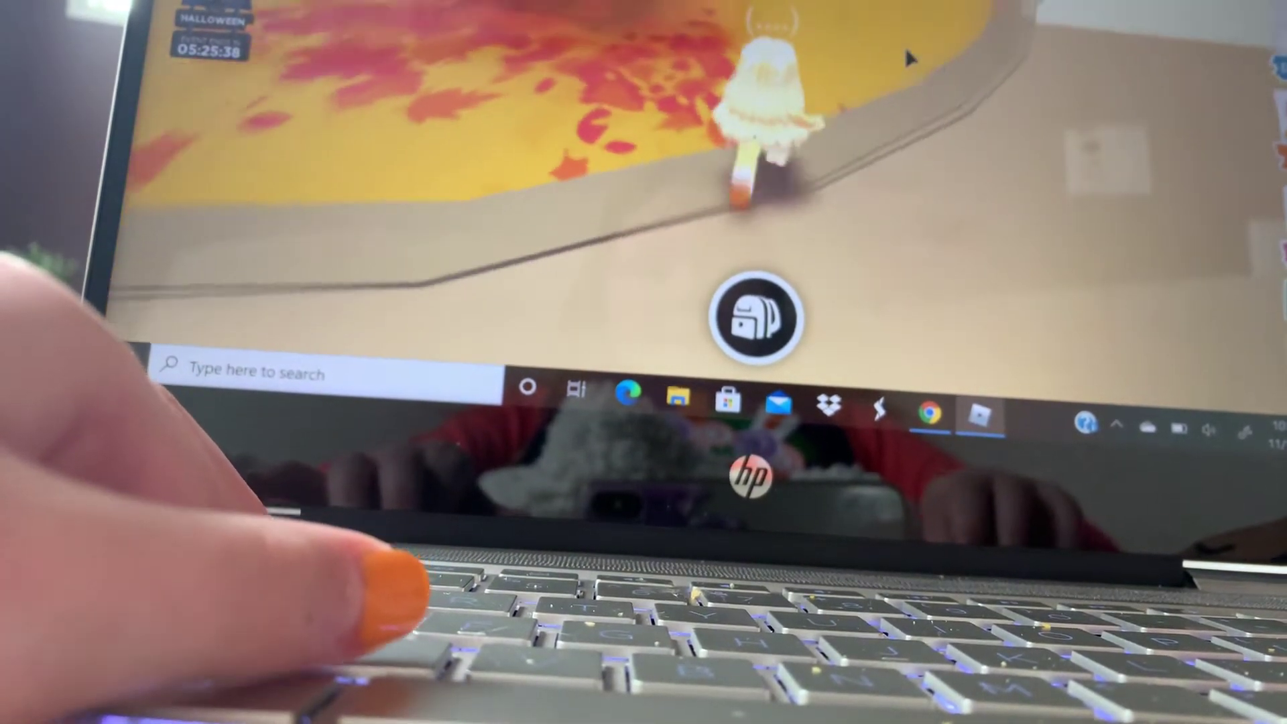
{"action": "key", "text": "w"}
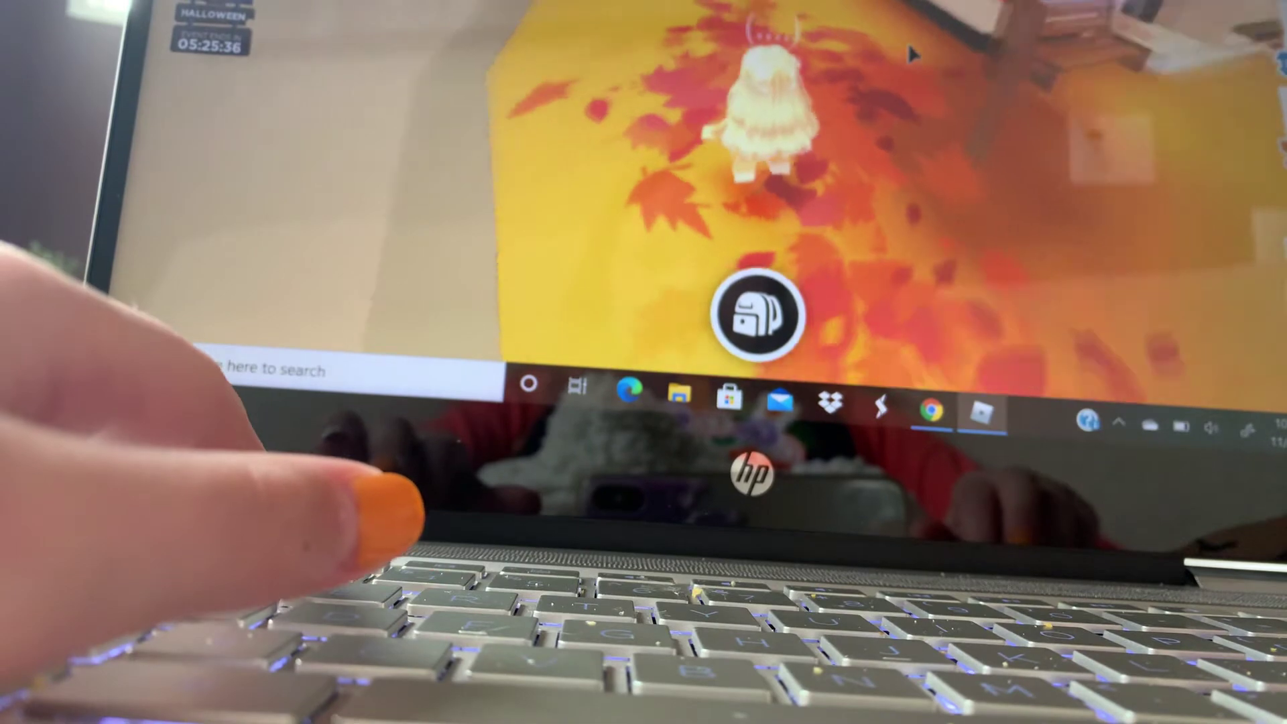
{"action": "key", "text": "w"}
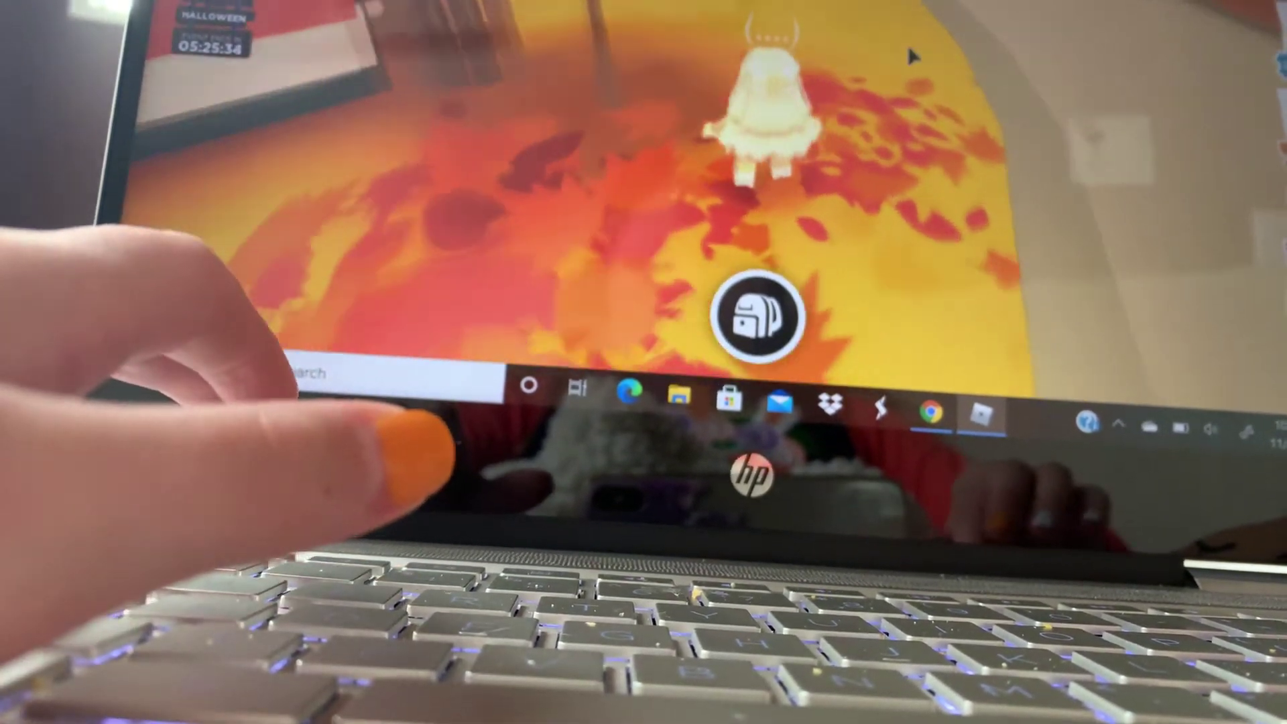
{"action": "key", "text": "w"}
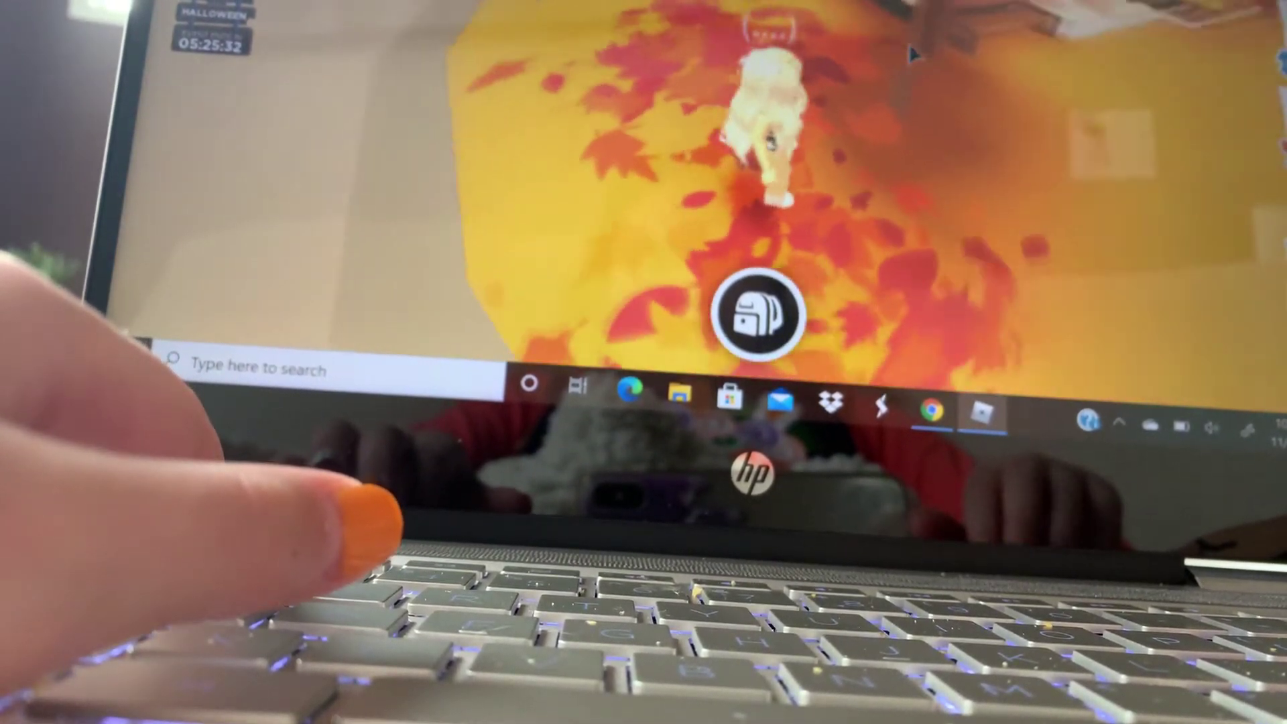
{"action": "key", "text": "w"}
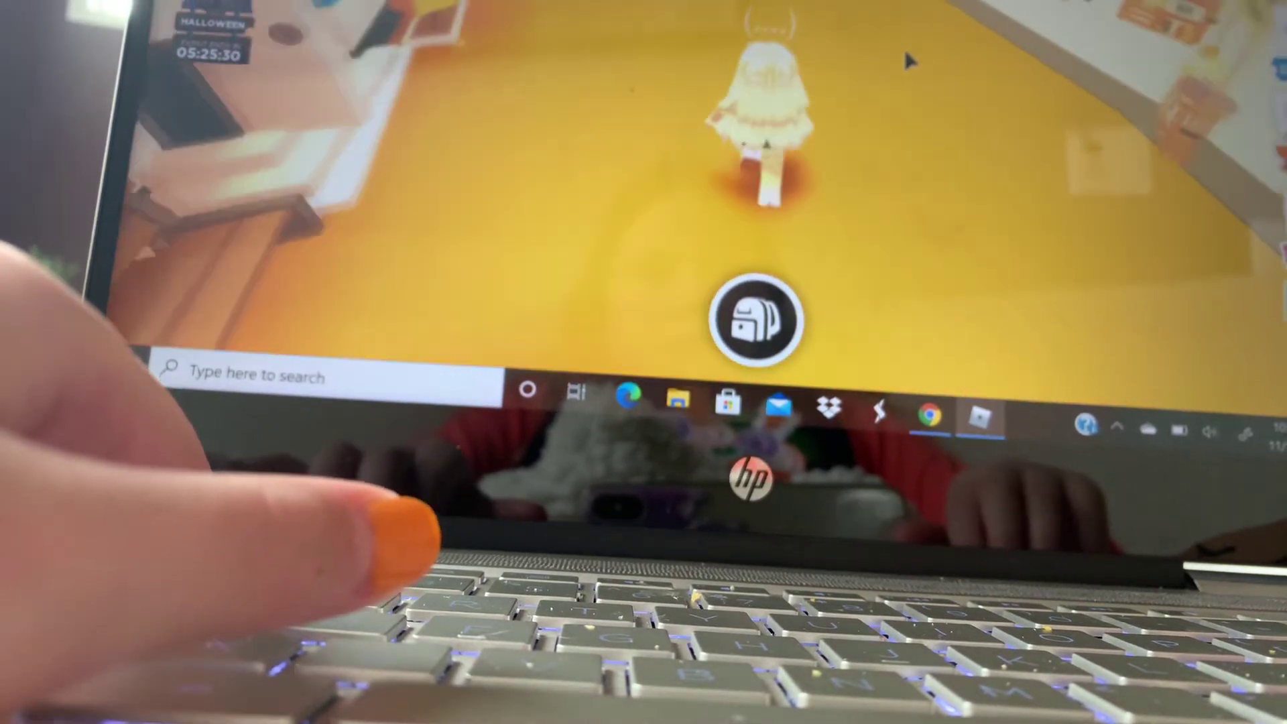
{"action": "key", "text": "w"}
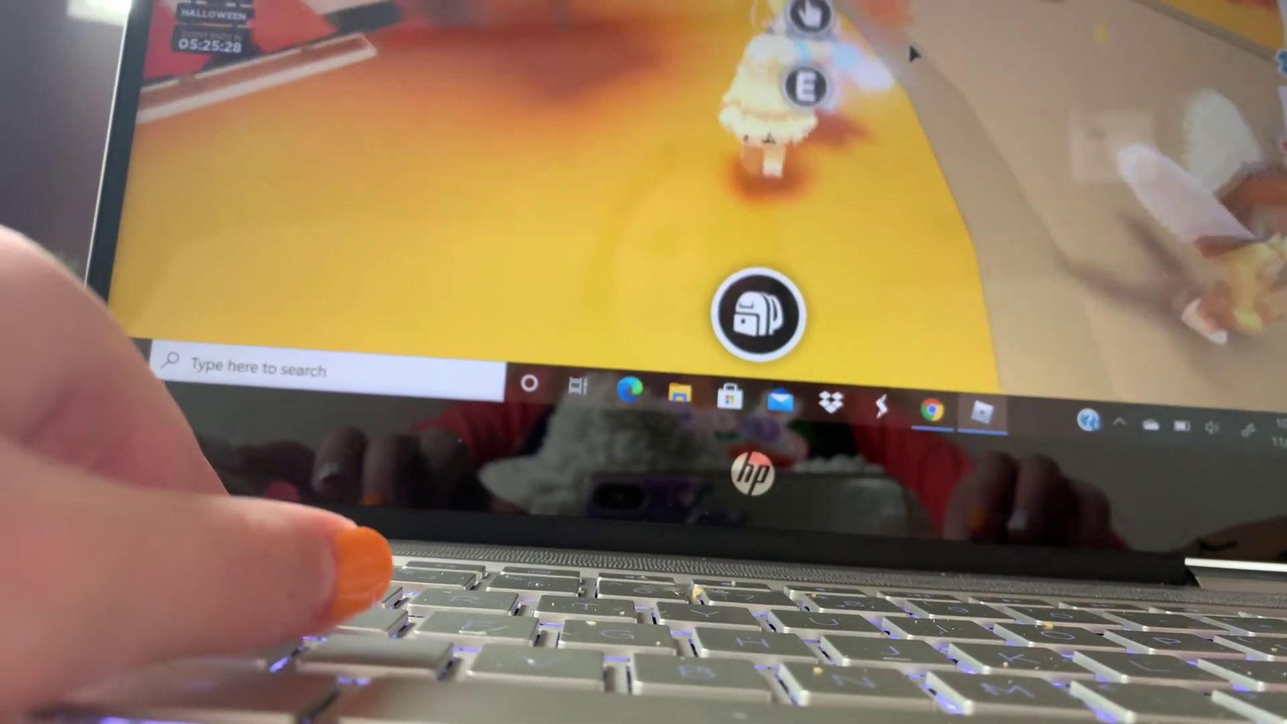
{"action": "key", "text": "w"}
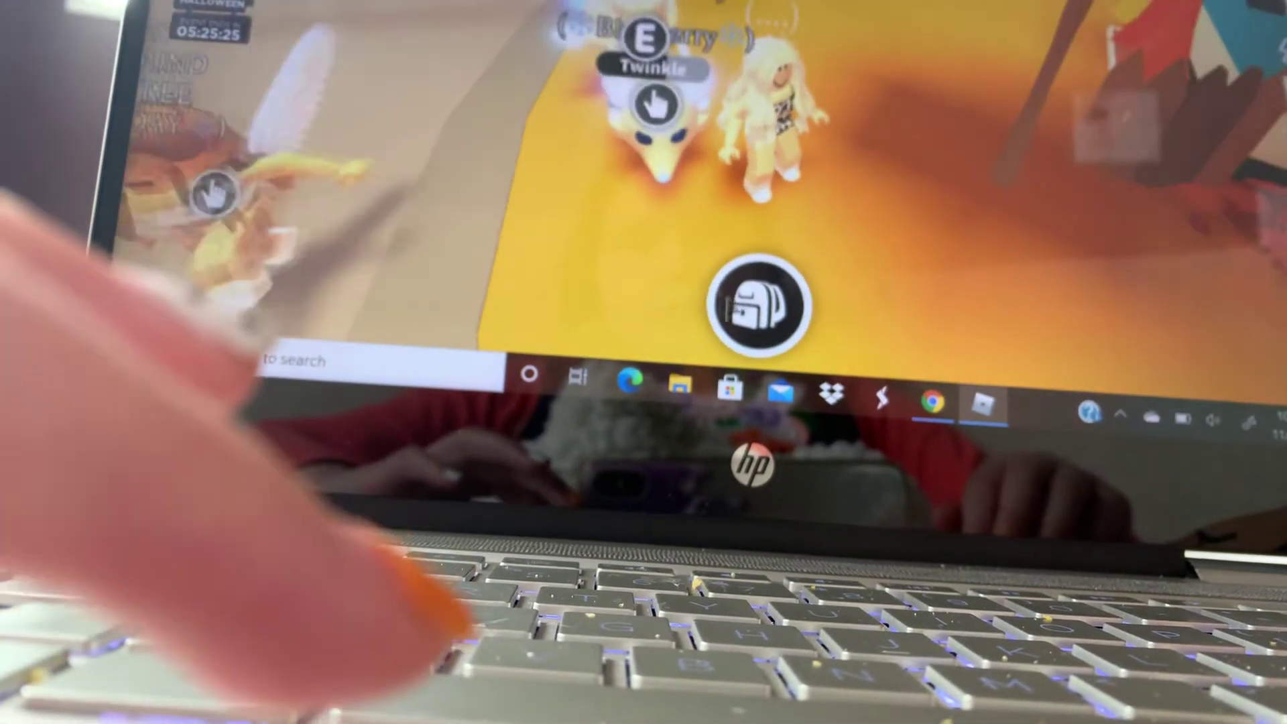
Step: Check the backpack inventory and dismiss the party invitation
{"action": "left_click", "coordinate": [762, 296]}
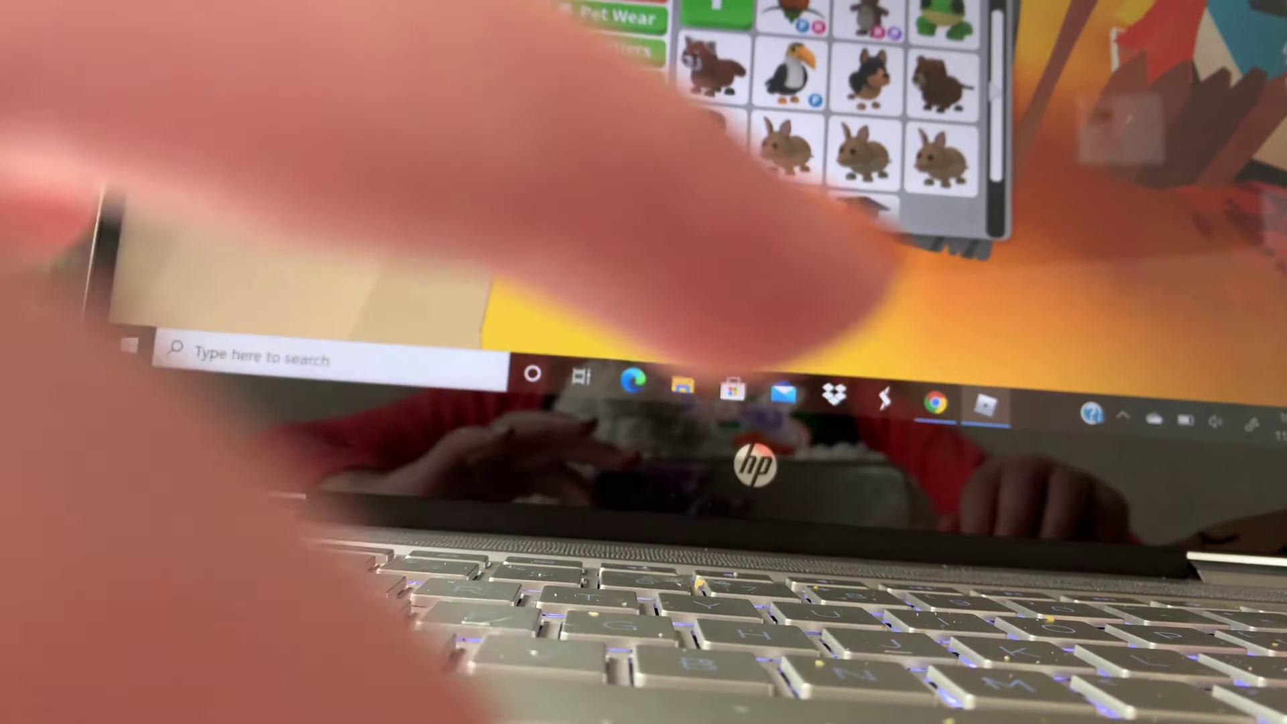
{"action": "left_click", "coordinate": [989, 53]}
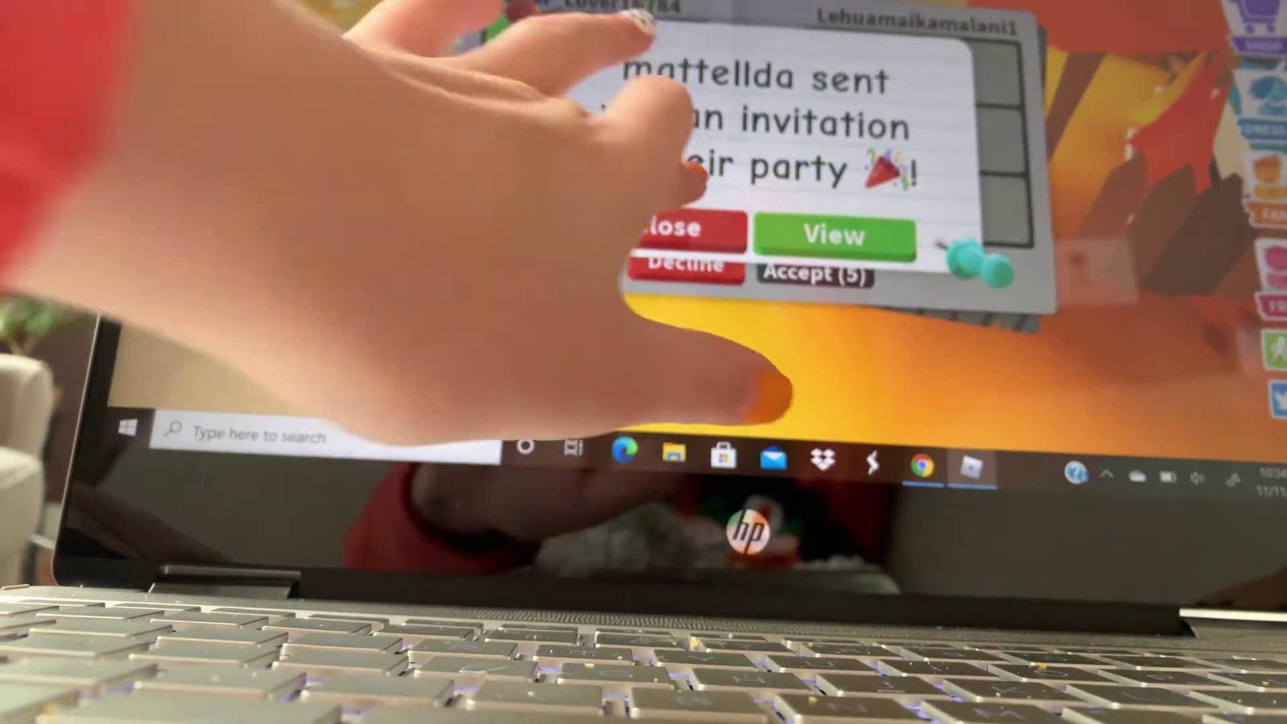
{"action": "left_click", "coordinate": [663, 232]}
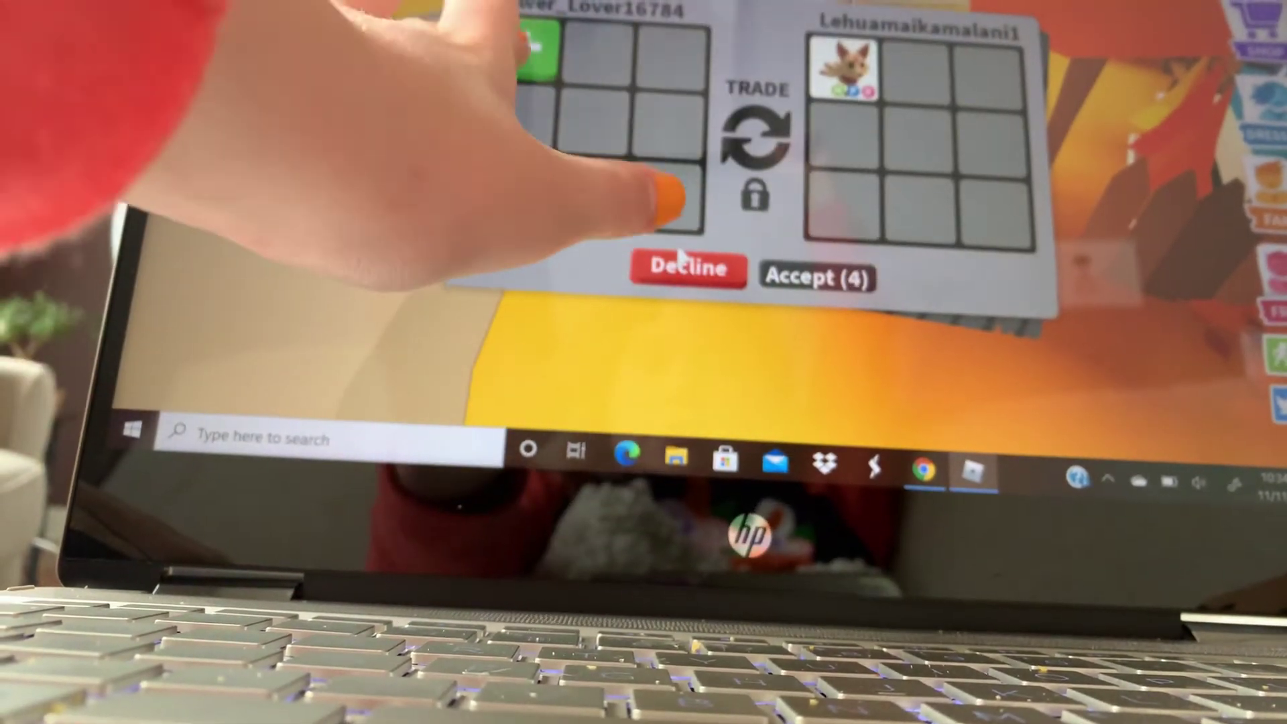
{"action": "left_click", "coordinate": [514, 49]}
{"action": "left_click", "coordinate": [934, 252]}
{"action": "left_click", "coordinate": [782, 302]}
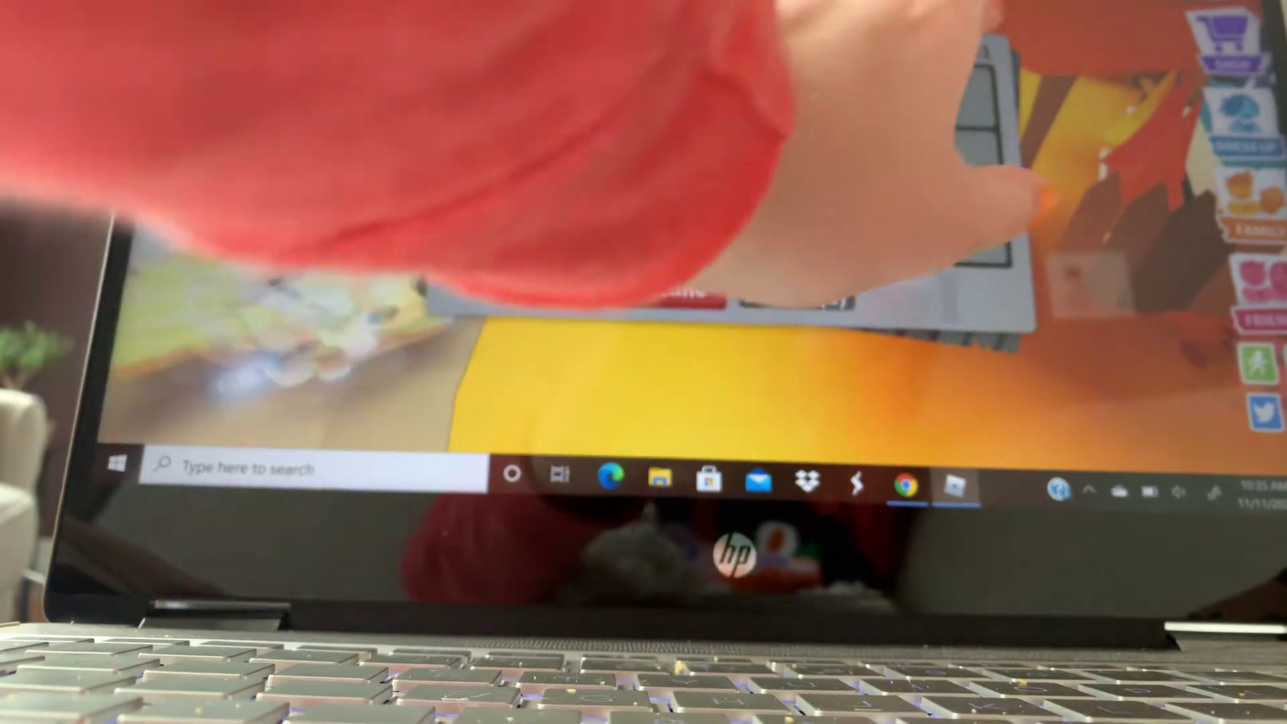
{"action": "left_click", "coordinate": [830, 252]}
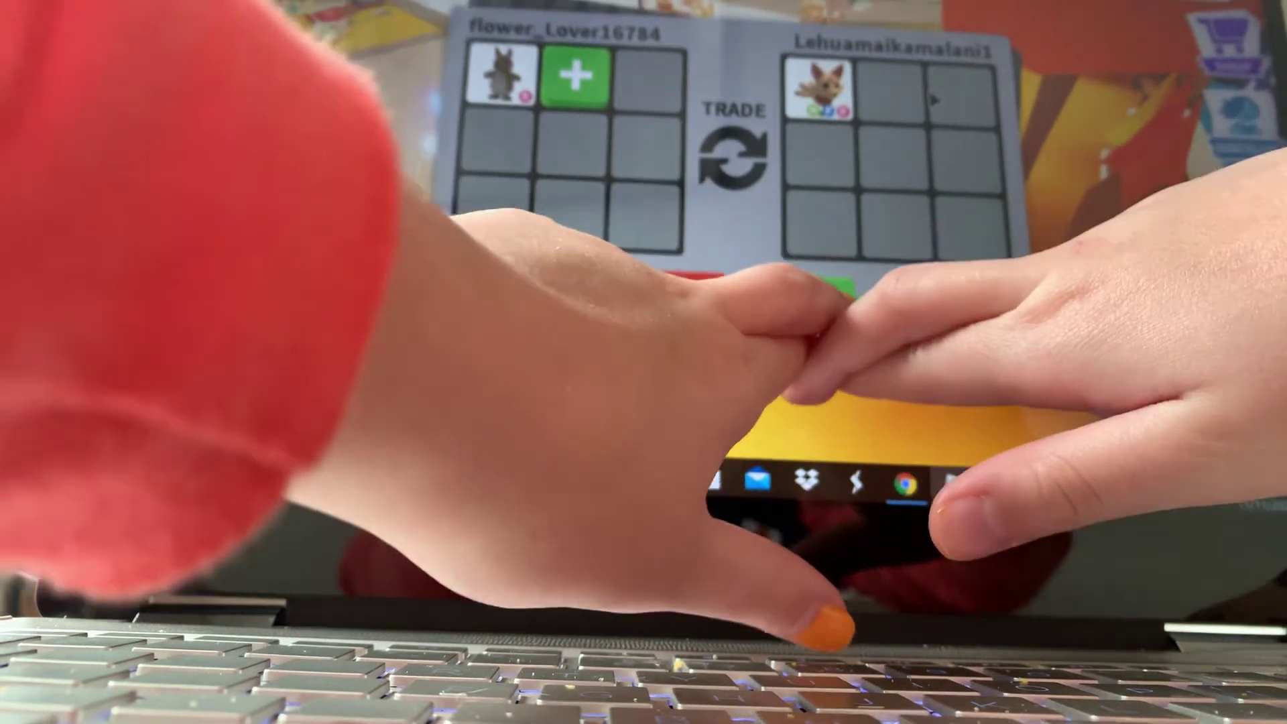
{"action": "left_click", "coordinate": [835, 290]}
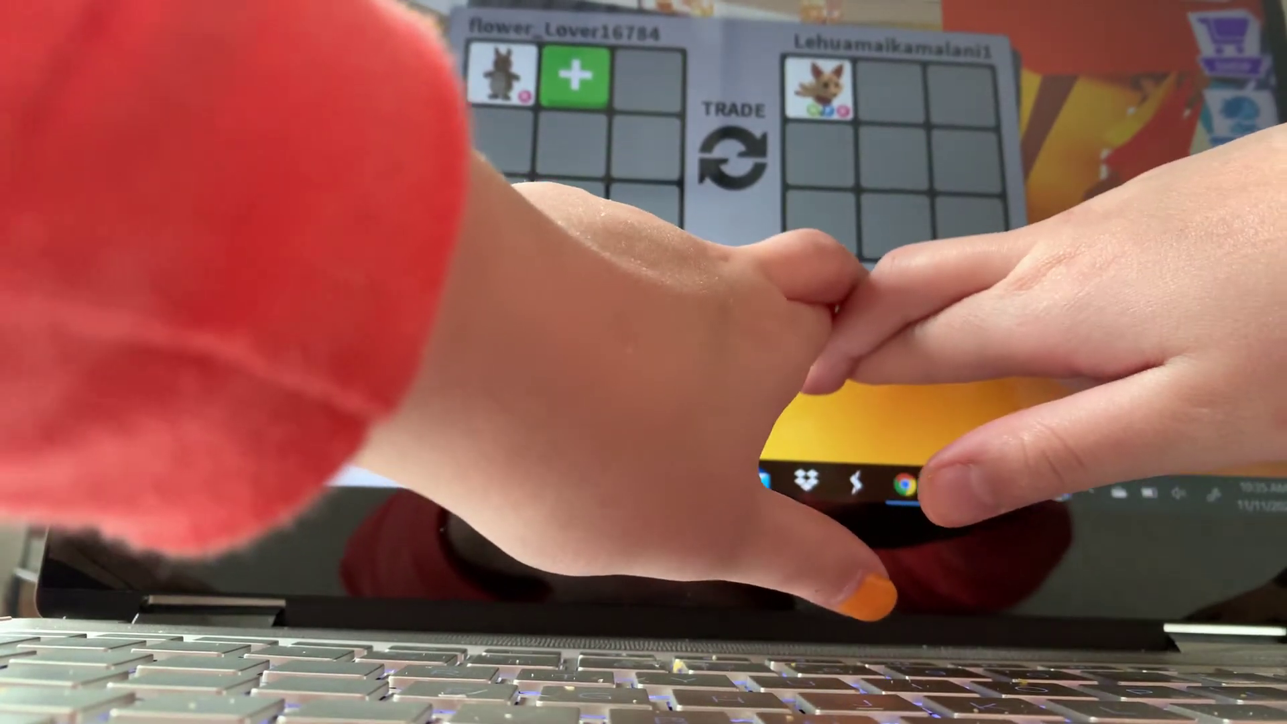
{"action": "left_click", "coordinate": [823, 307]}
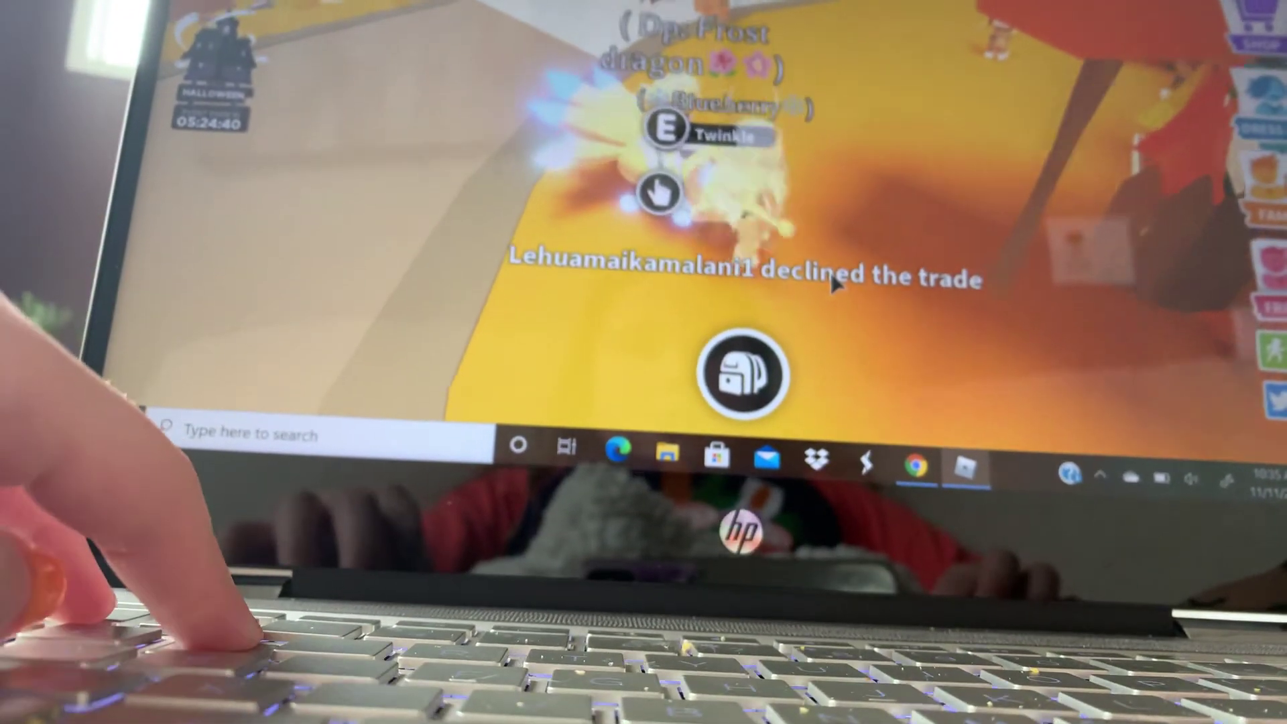
Step: Walk to the yellow hedgehog and send its owner a trade request
{"action": "key", "text": "a"}
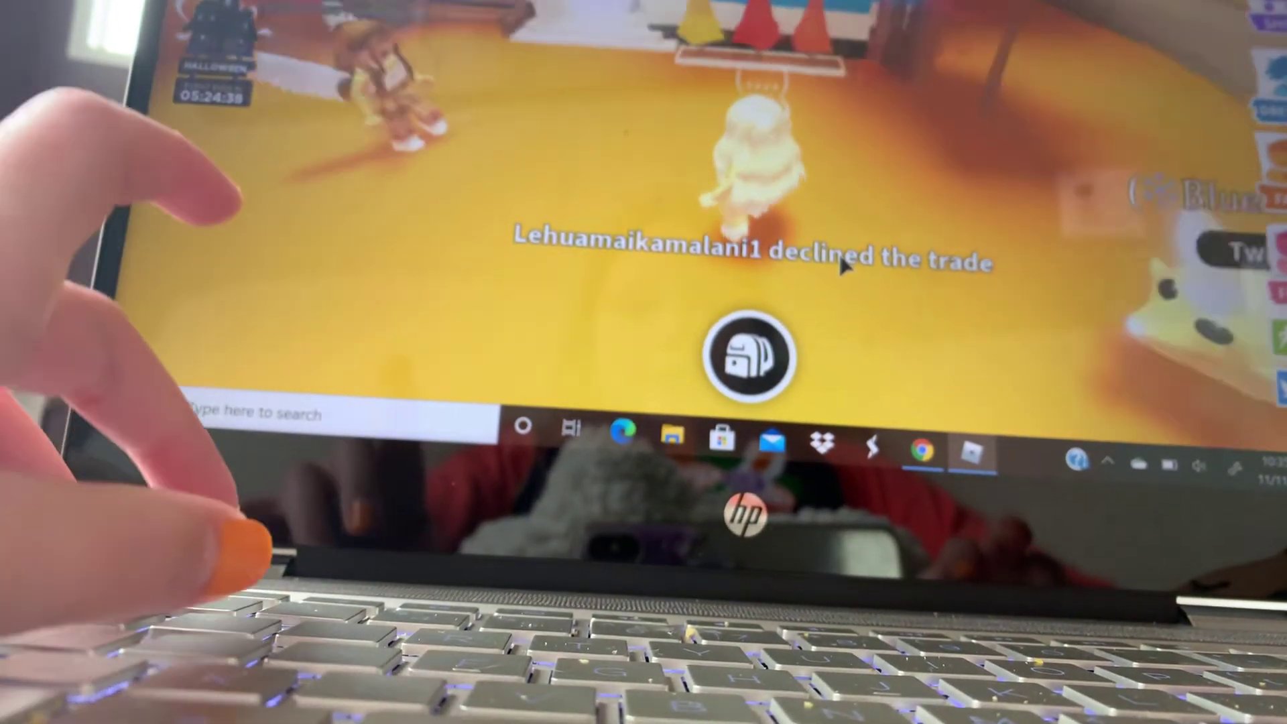
{"action": "key", "text": "a"}
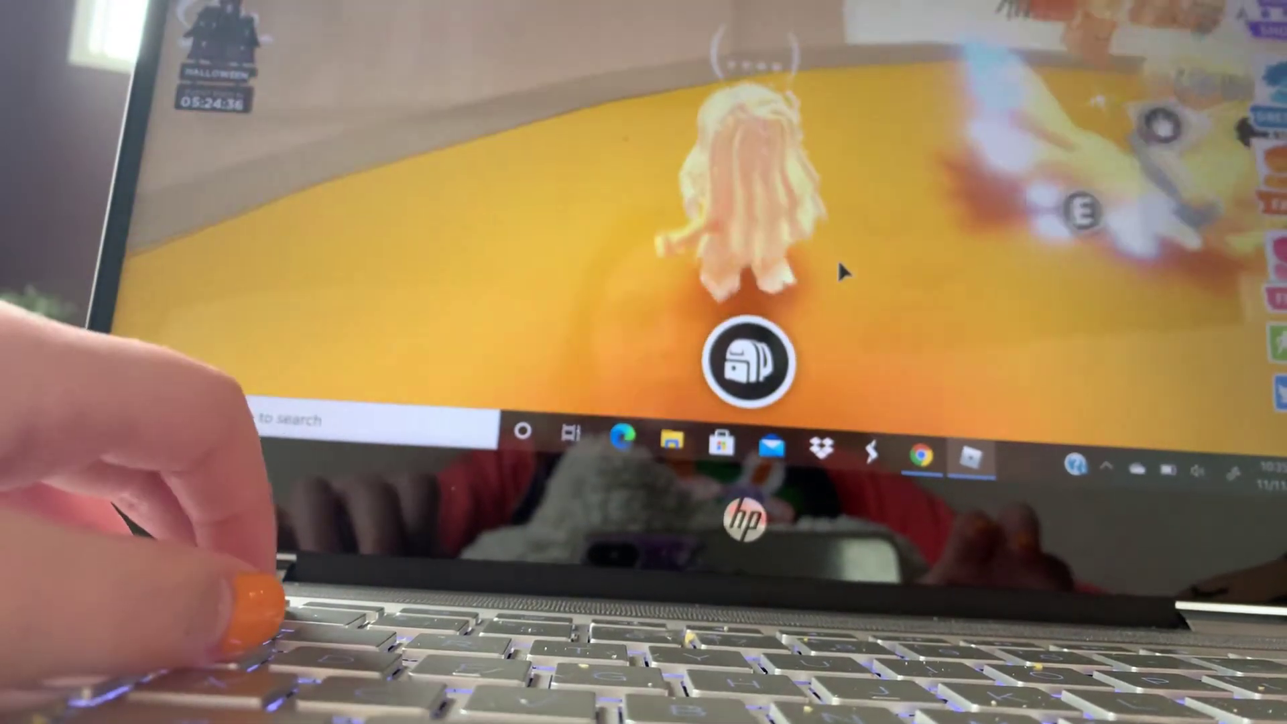
{"action": "key", "text": "w"}
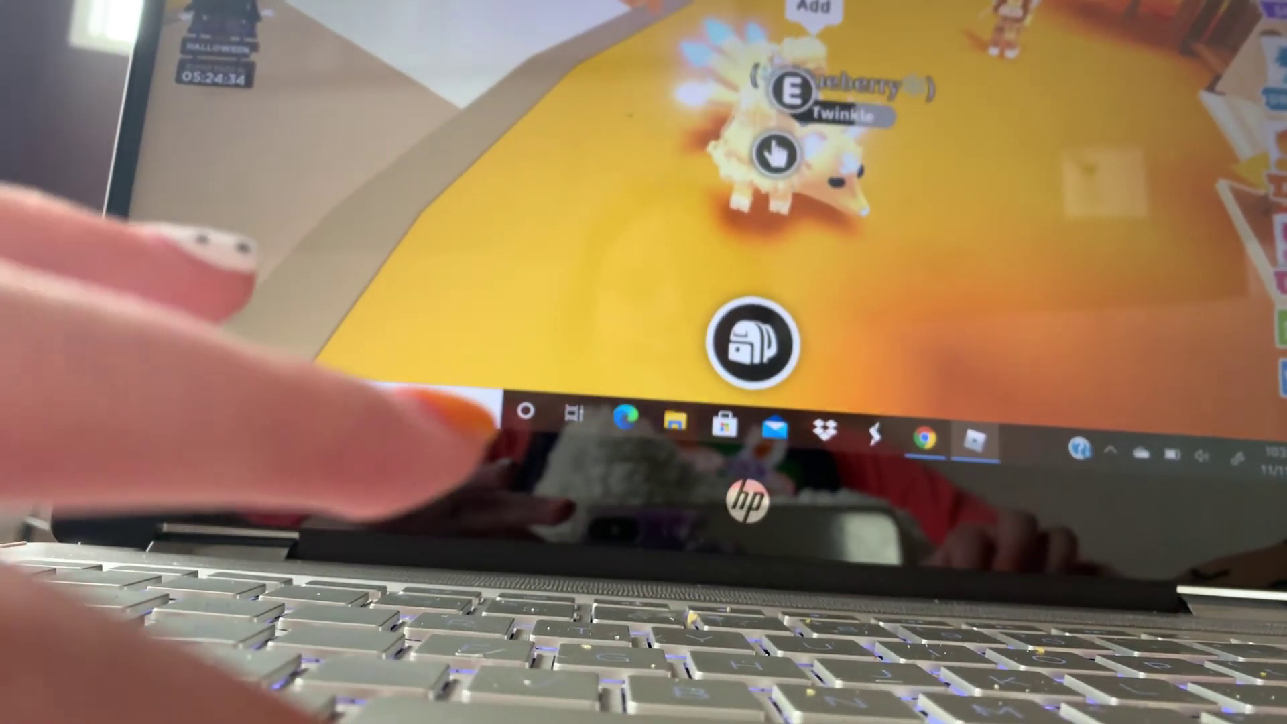
{"action": "key", "text": "e"}
{"action": "key", "text": "1"}
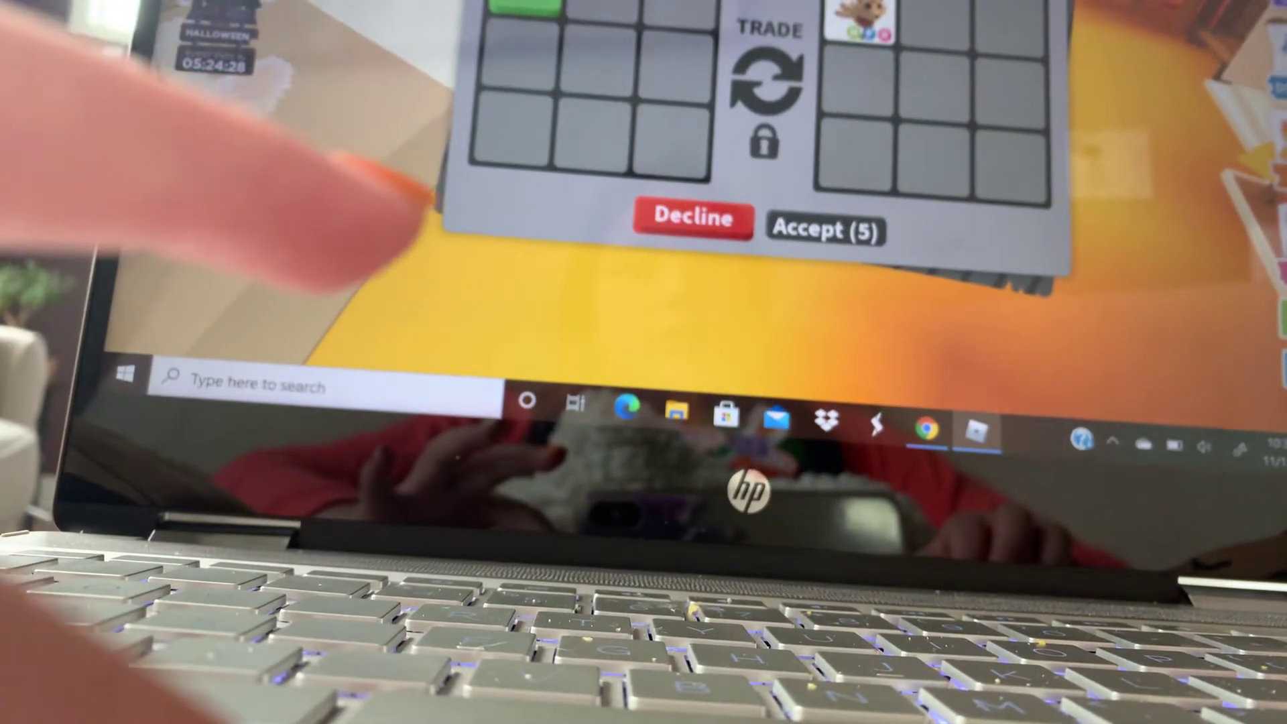
Step: Add two pets from the inventory to the trade offer
{"action": "left_click", "coordinate": [524, 8]}
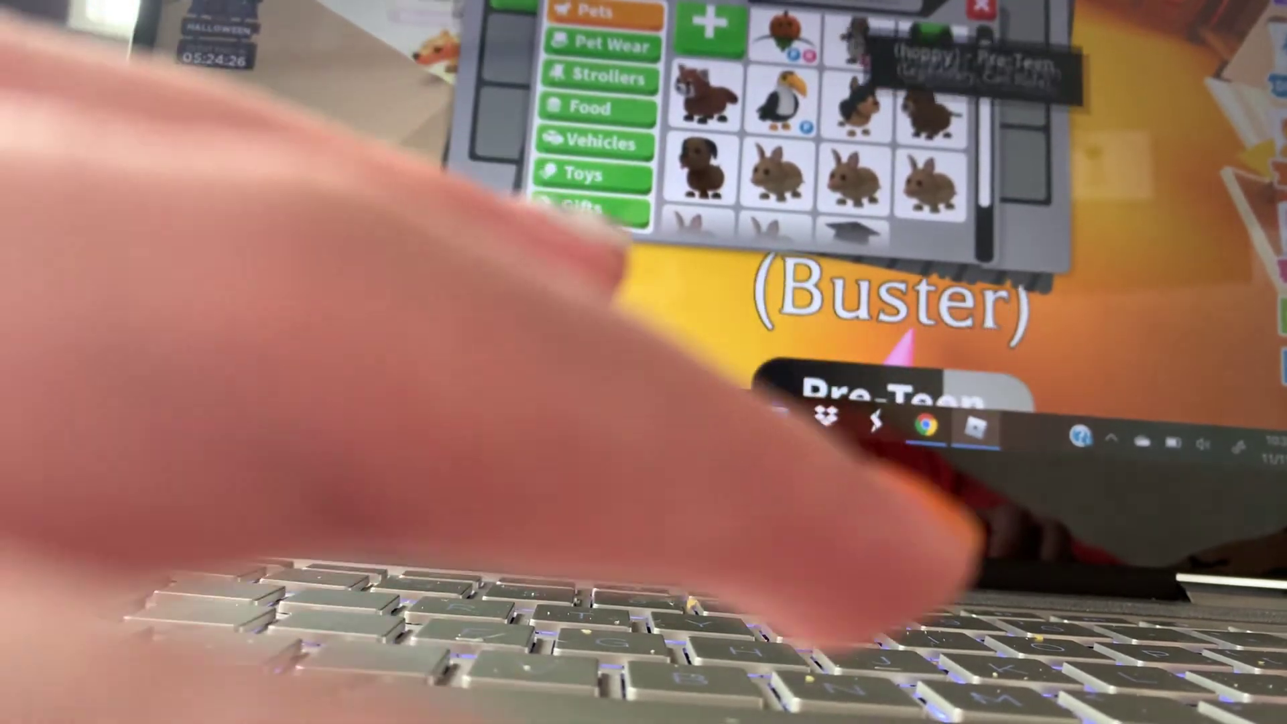
{"action": "left_click", "coordinate": [855, 104]}
{"action": "left_click", "coordinate": [604, 11]}
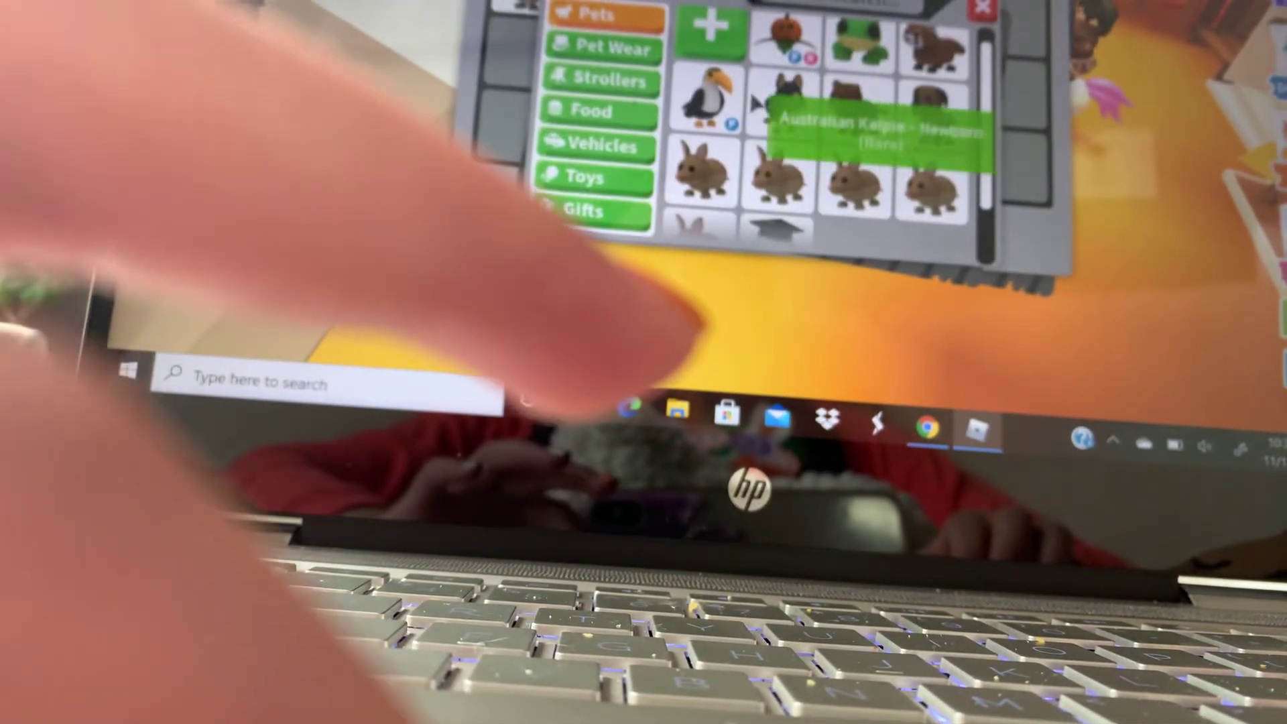
{"action": "left_click", "coordinate": [724, 105]}
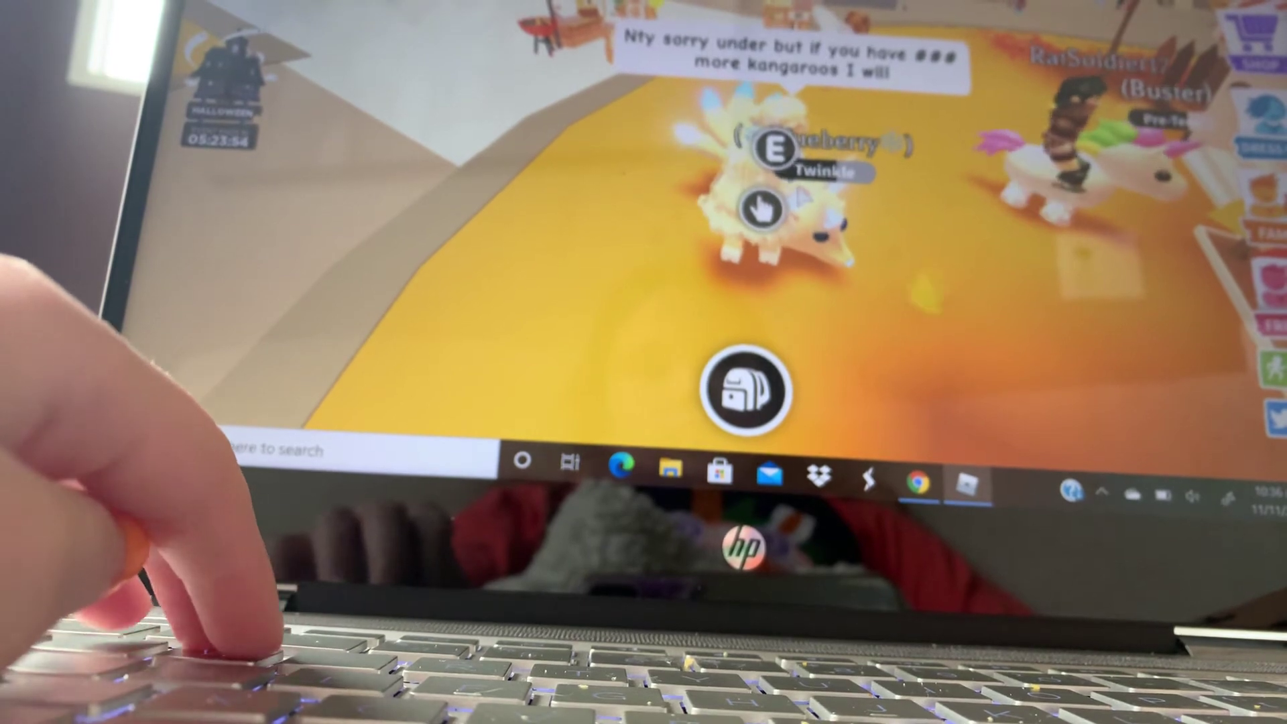
Step: Try interacting with the owner's hedgehog pet, then step away from it
{"action": "key", "text": "e"}
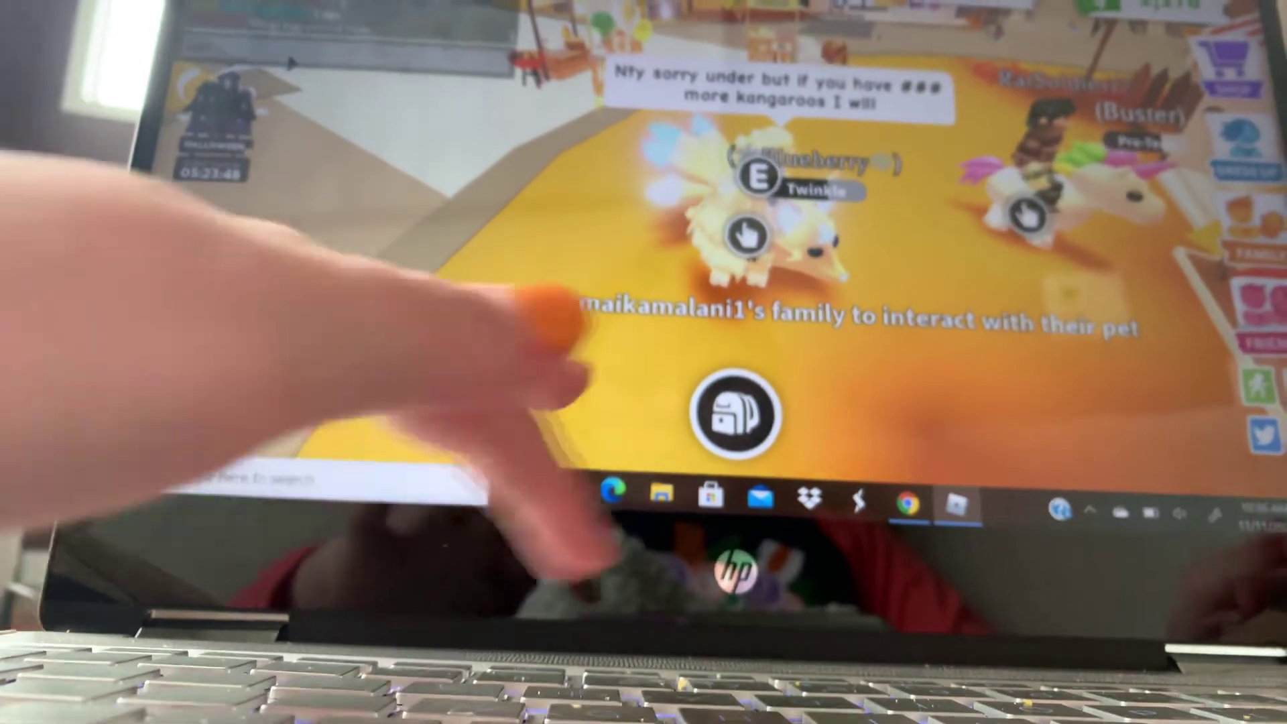
{"action": "key", "text": "s"}
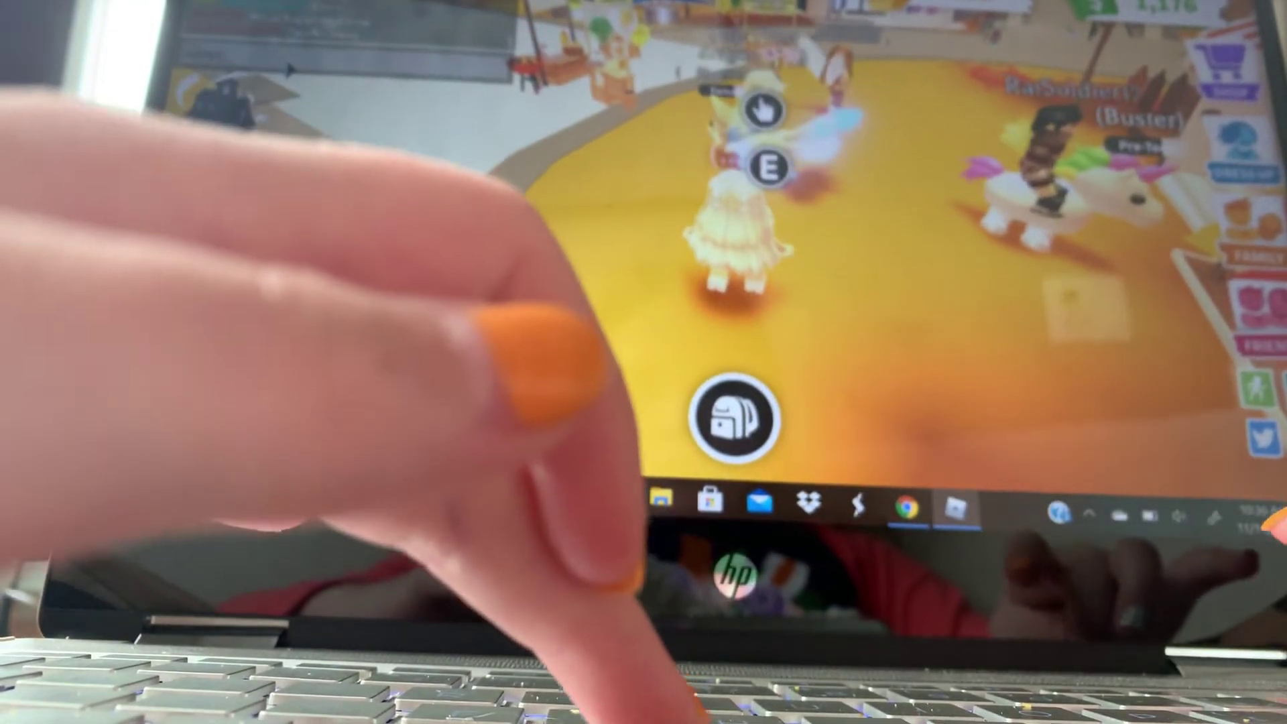
{"action": "key", "text": "e"}
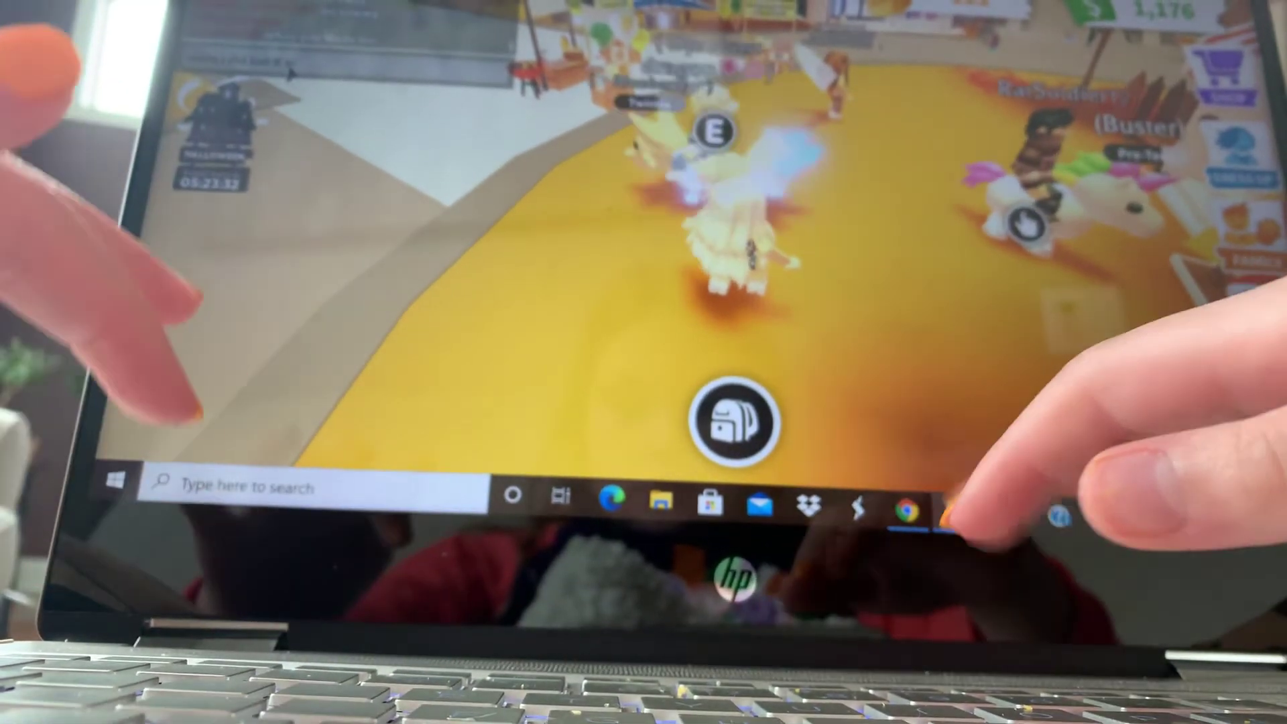
{"action": "key", "text": "e"}
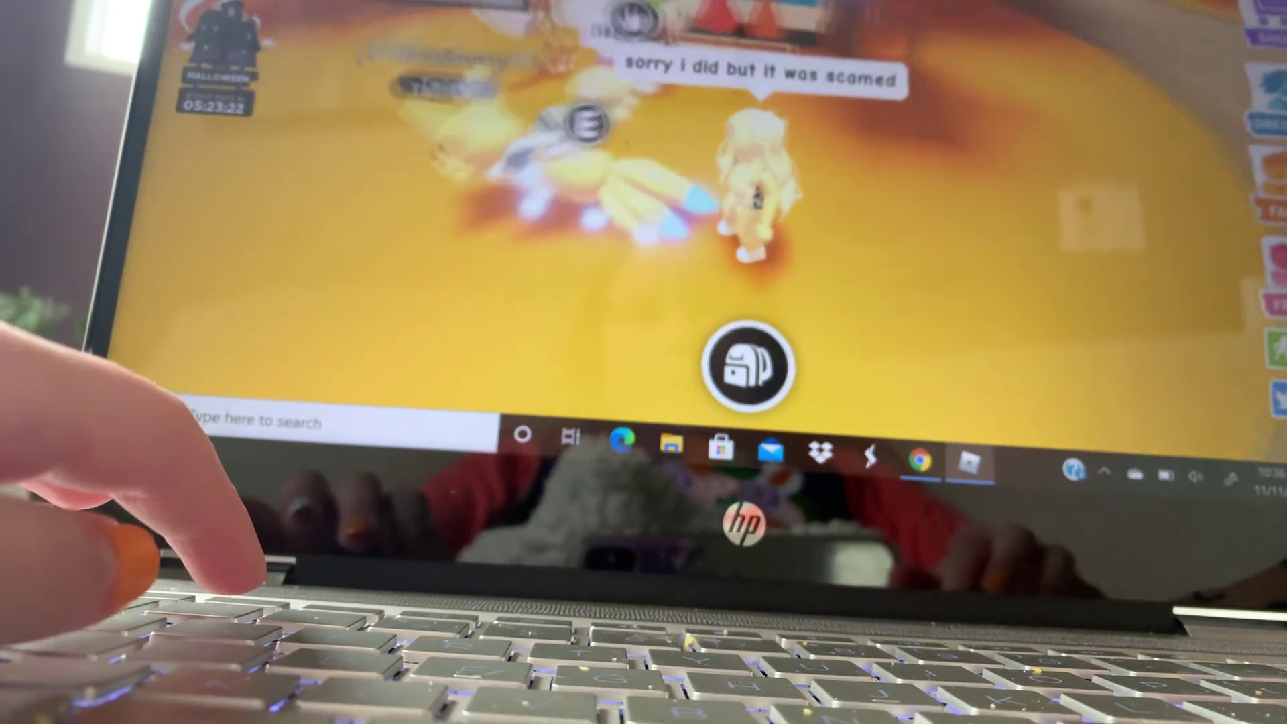
Step: Walk past the hotdog and lemonade stalls onto the orange floor and show the backpack's pets
{"action": "key", "text": "w"}
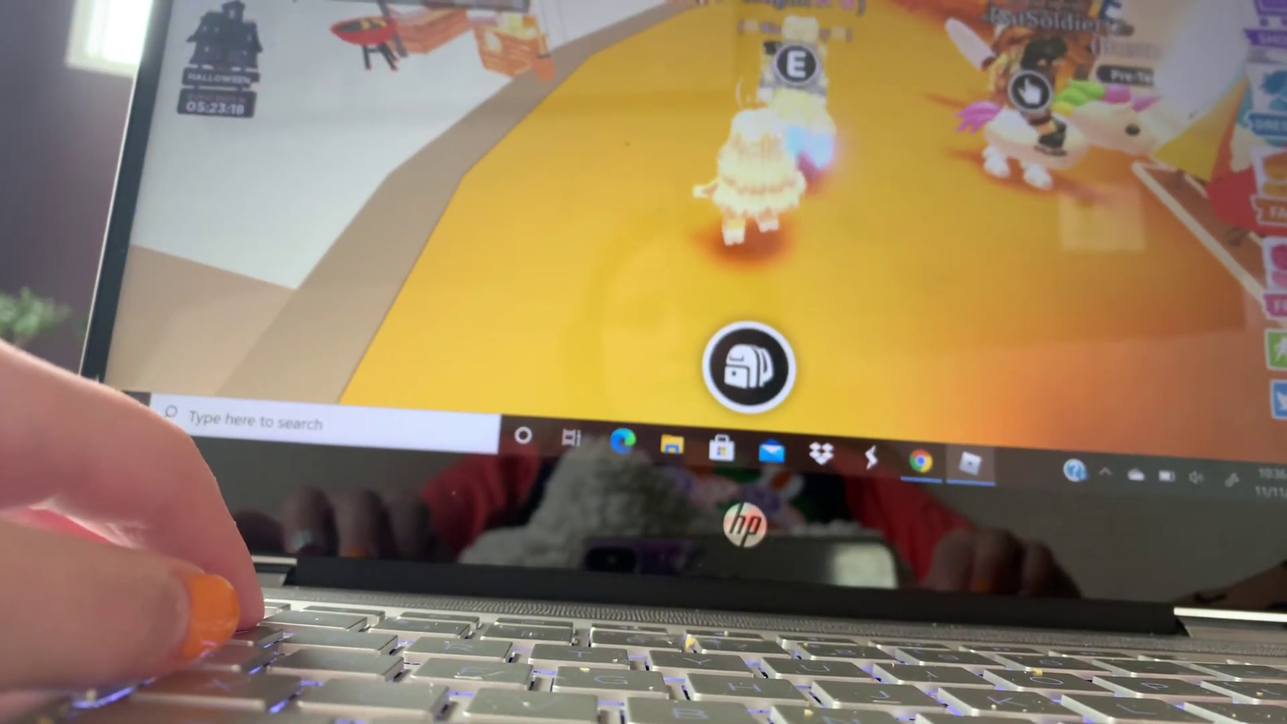
{"action": "key", "text": "w"}
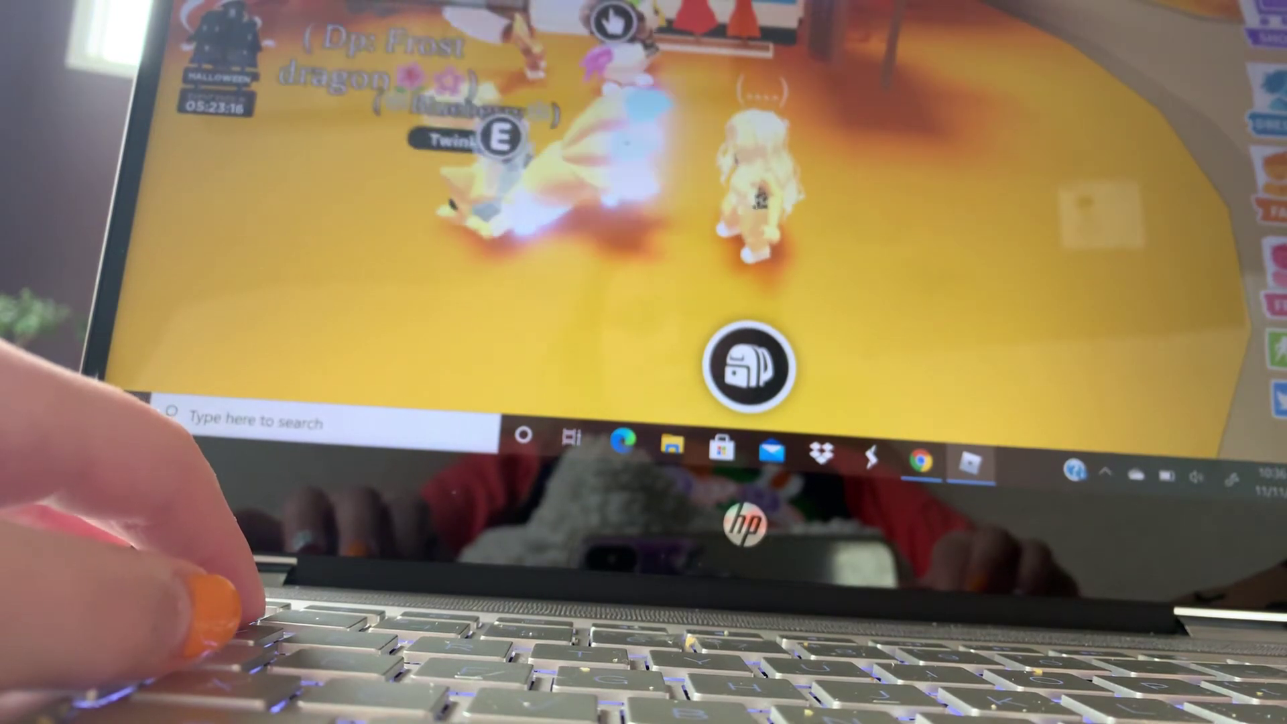
{"action": "key", "text": "w"}
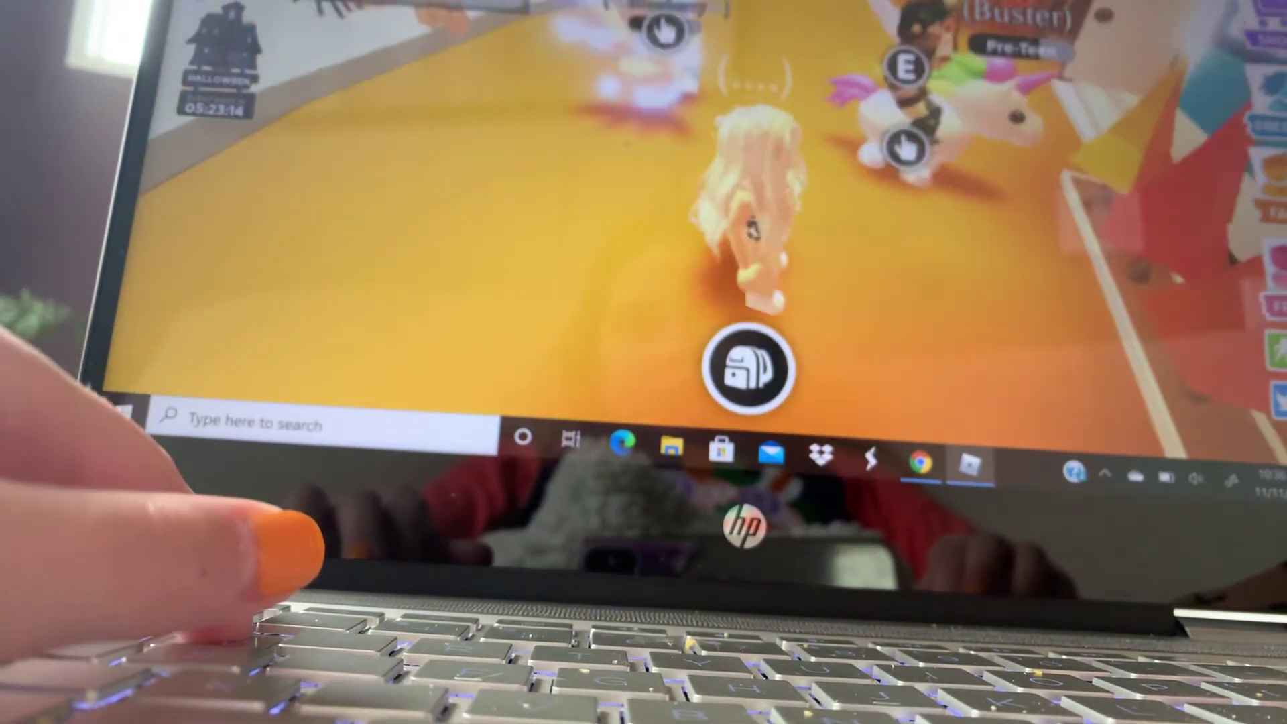
{"action": "key", "text": "w"}
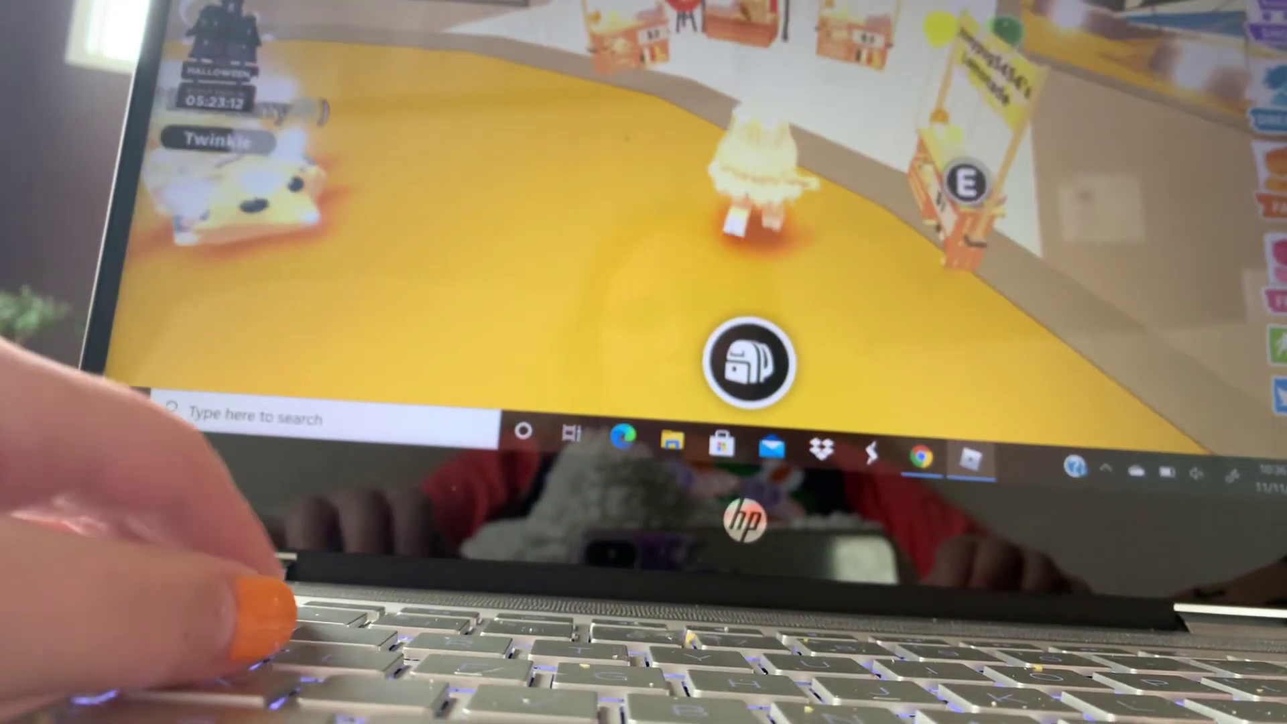
{"action": "key", "text": "w"}
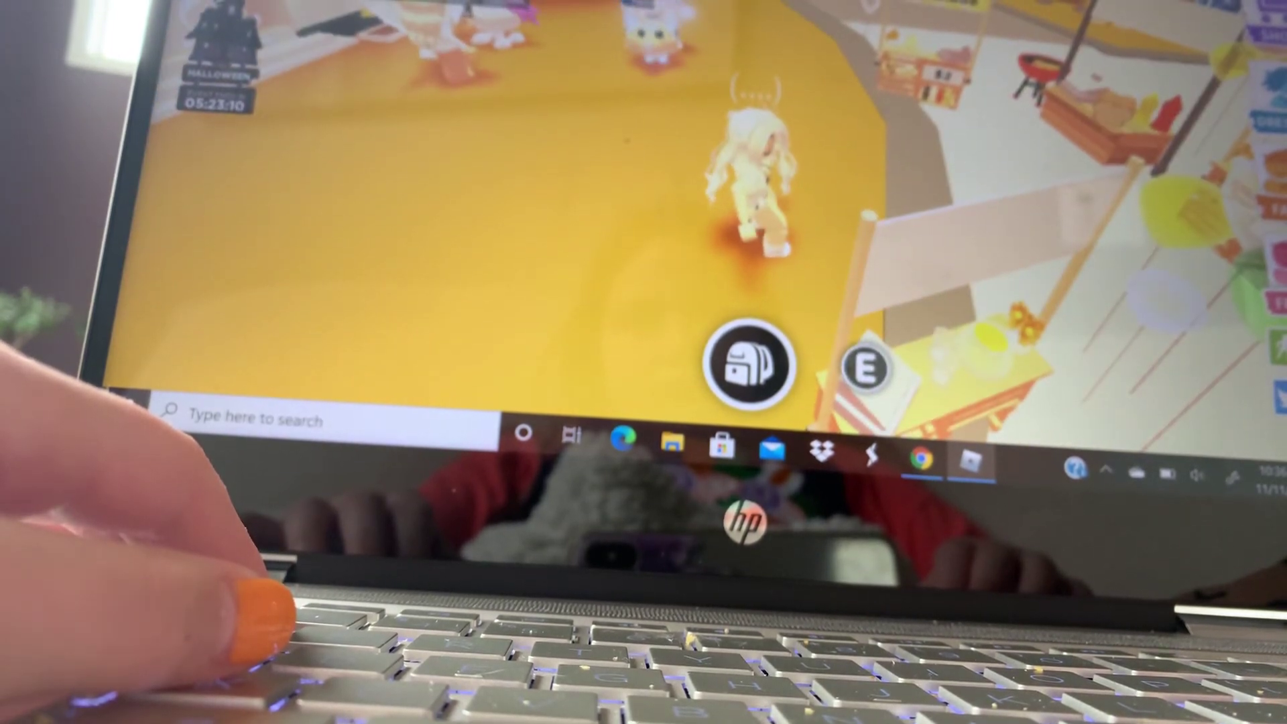
{"action": "key", "text": "w"}
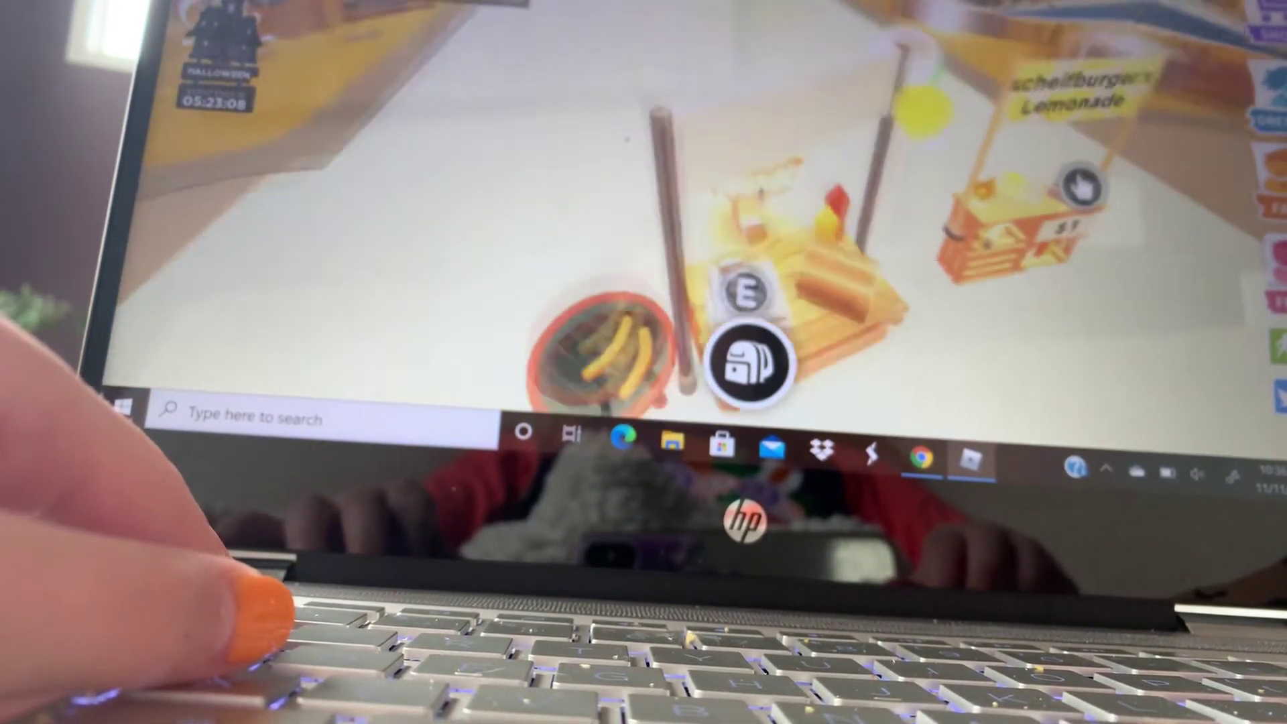
{"action": "key", "text": "w"}
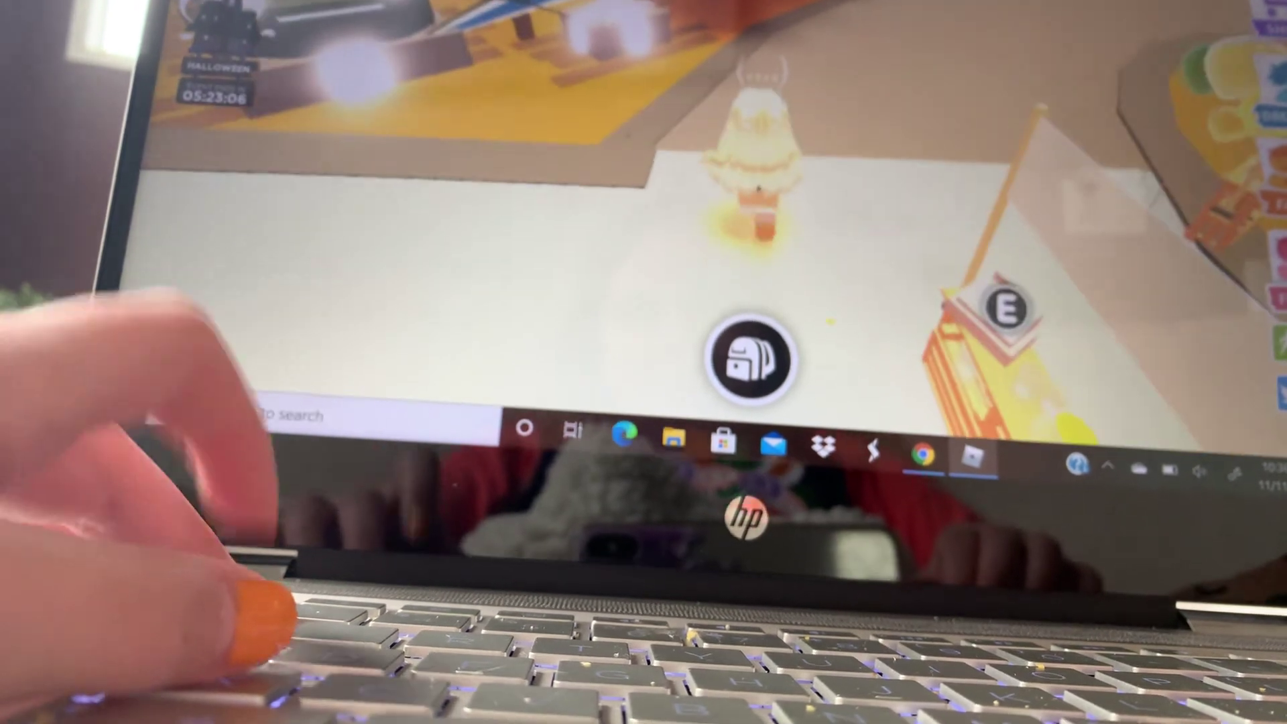
{"action": "key", "text": "w"}
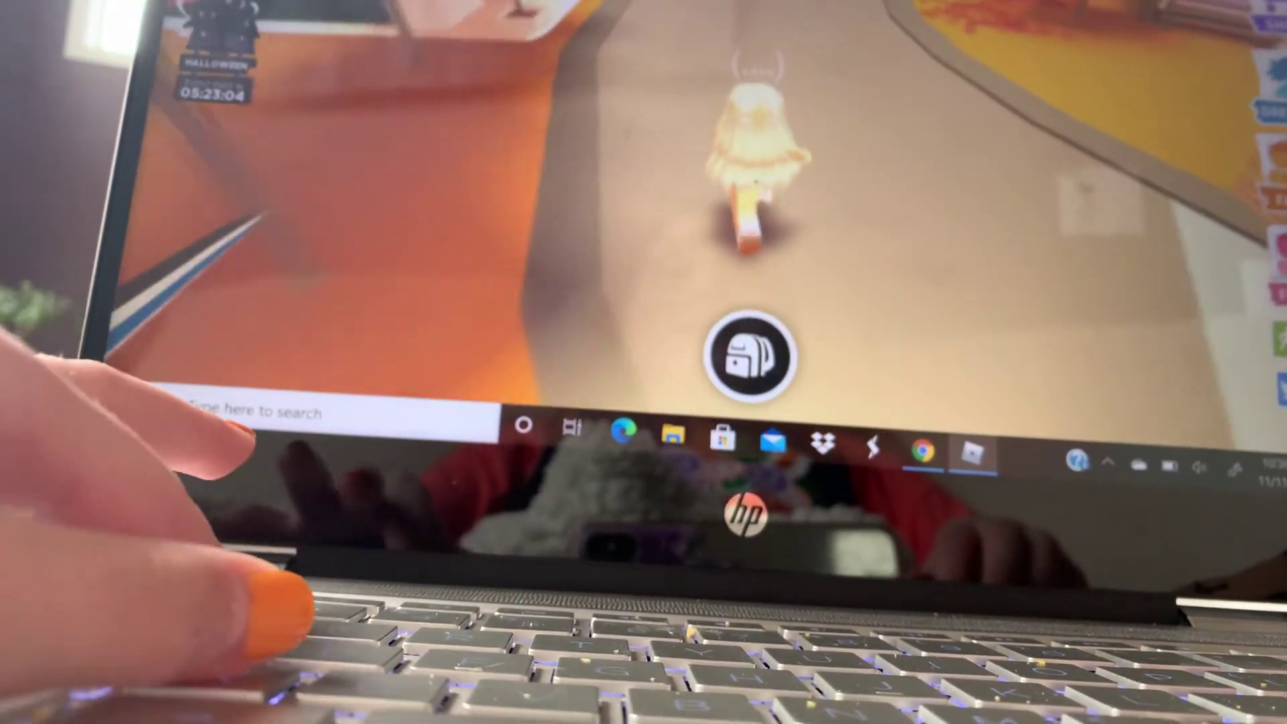
{"action": "key", "text": "w"}
{"action": "left_click", "coordinate": [750, 357]}
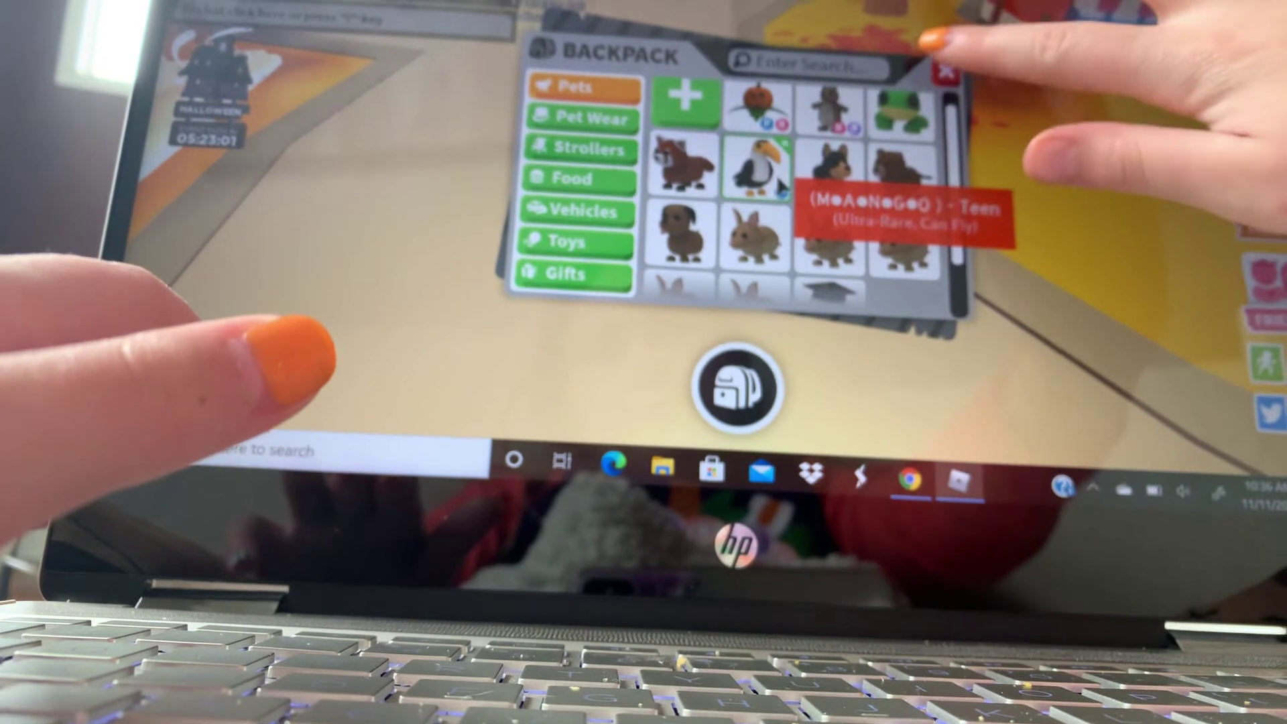
Step: Equip the toucan pet and start riding it
{"action": "left_click", "coordinate": [765, 171]}
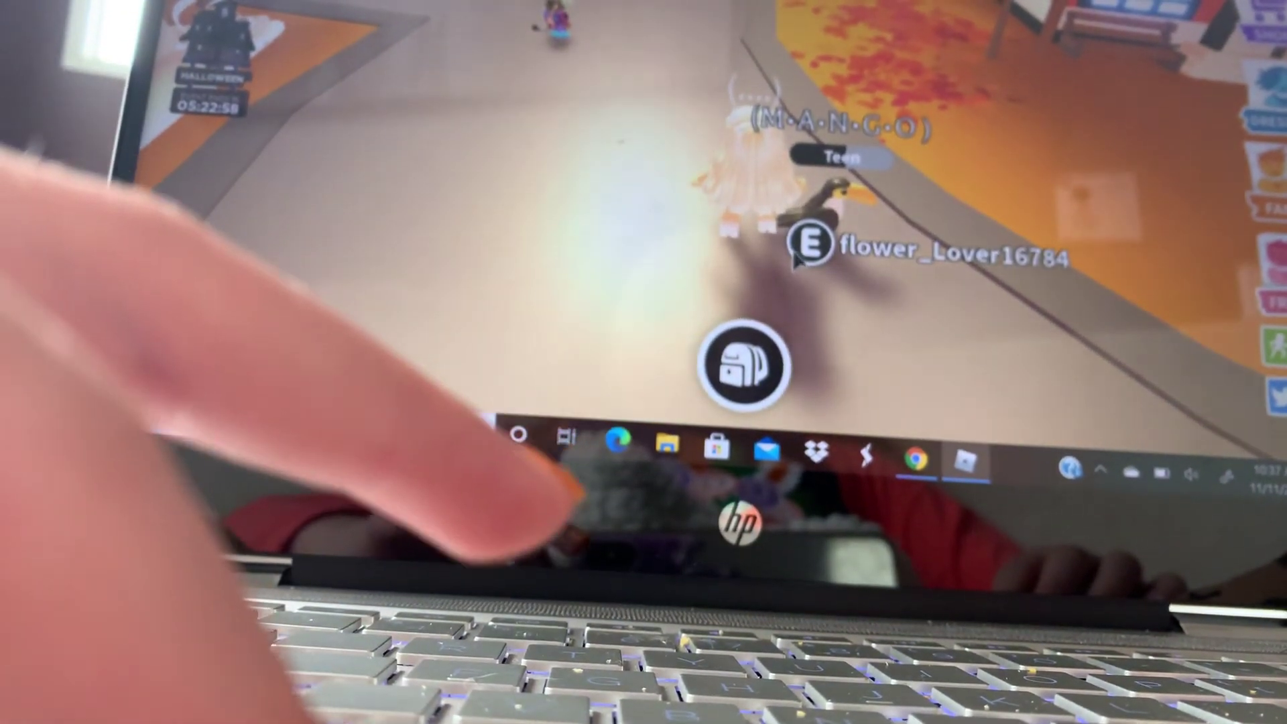
{"action": "key", "text": "e"}
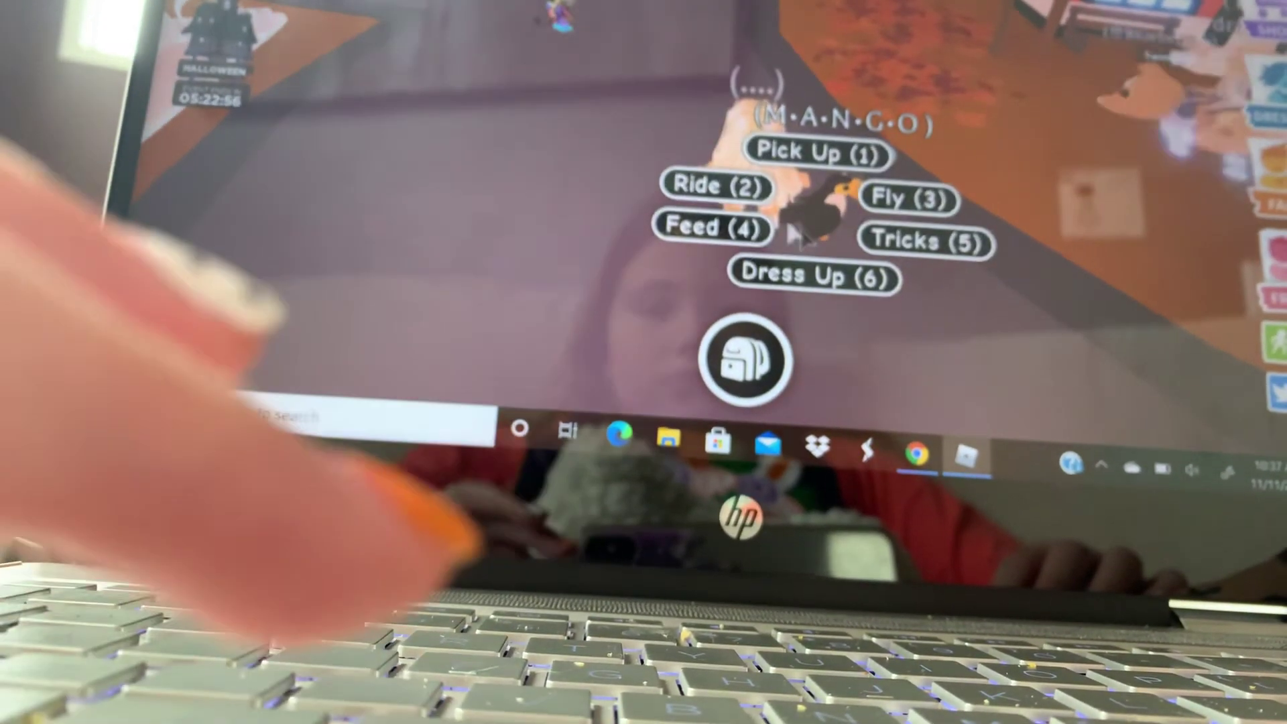
{"action": "key", "text": "2"}
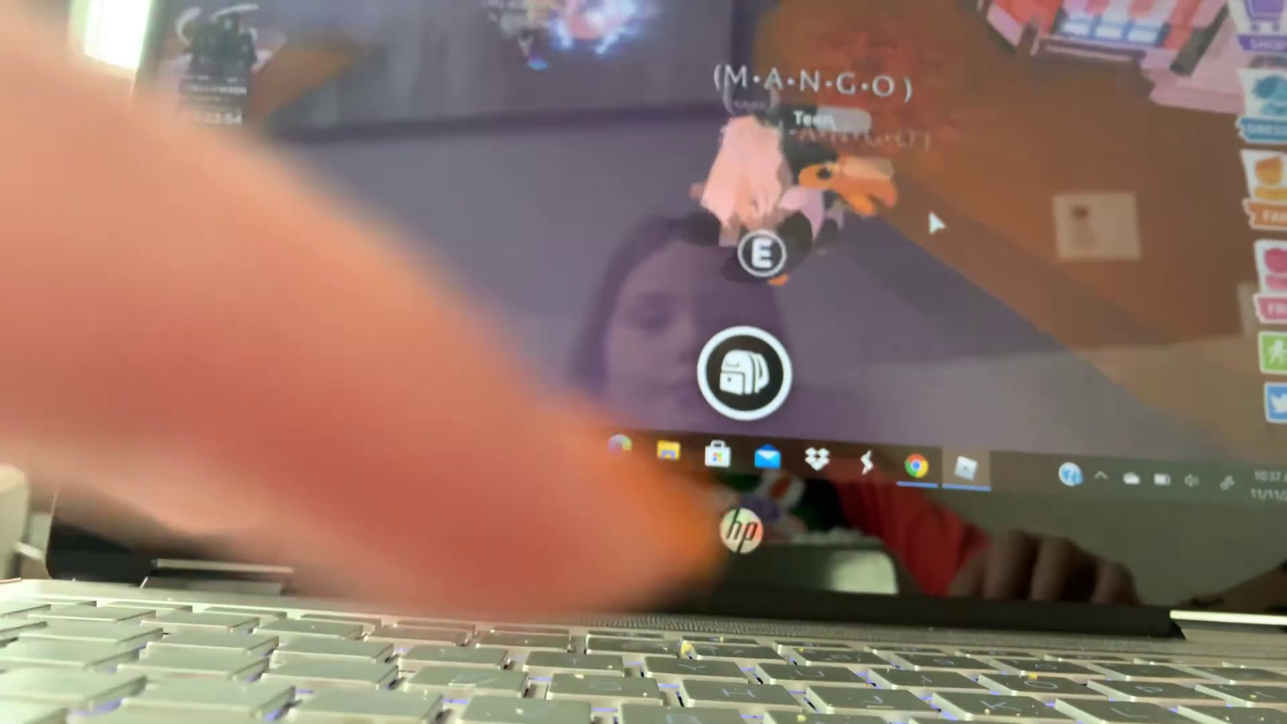
Step: Ride the toucan through several rooms of the house, swinging the camera around
{"action": "key", "text": "w"}
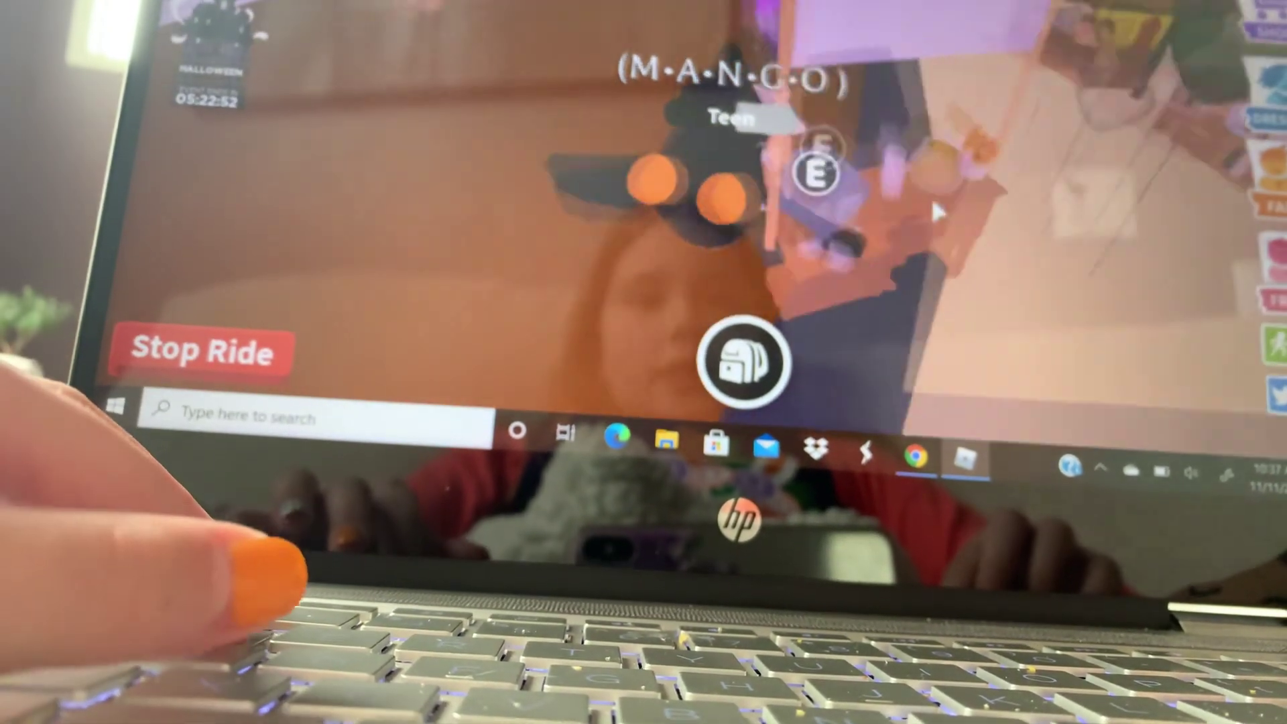
{"action": "key", "text": "w"}
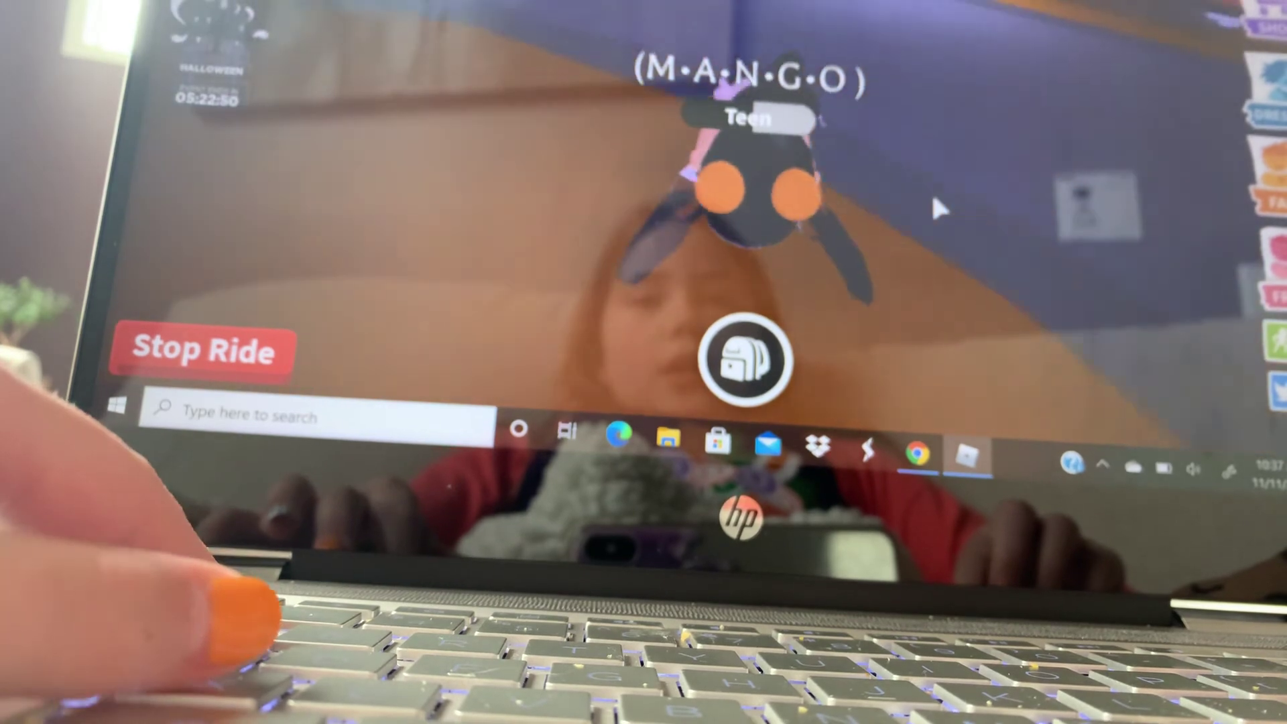
{"action": "key", "text": "w"}
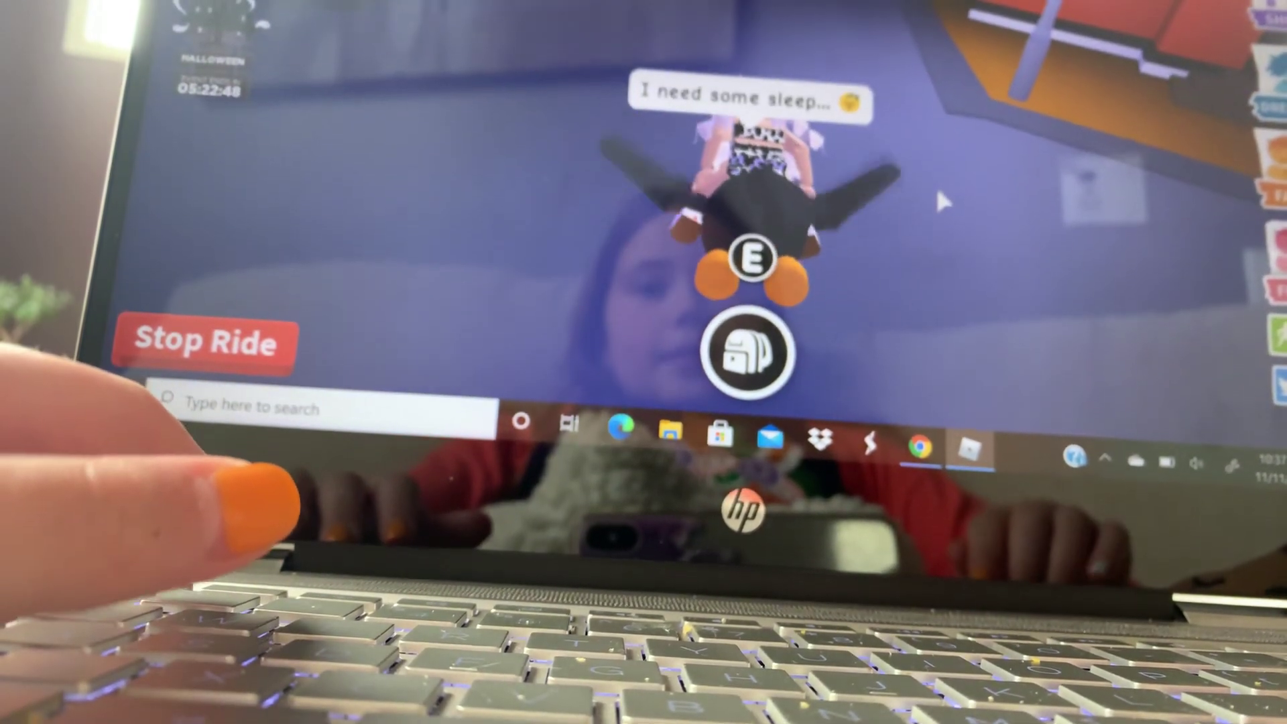
{"action": "key", "text": "w"}
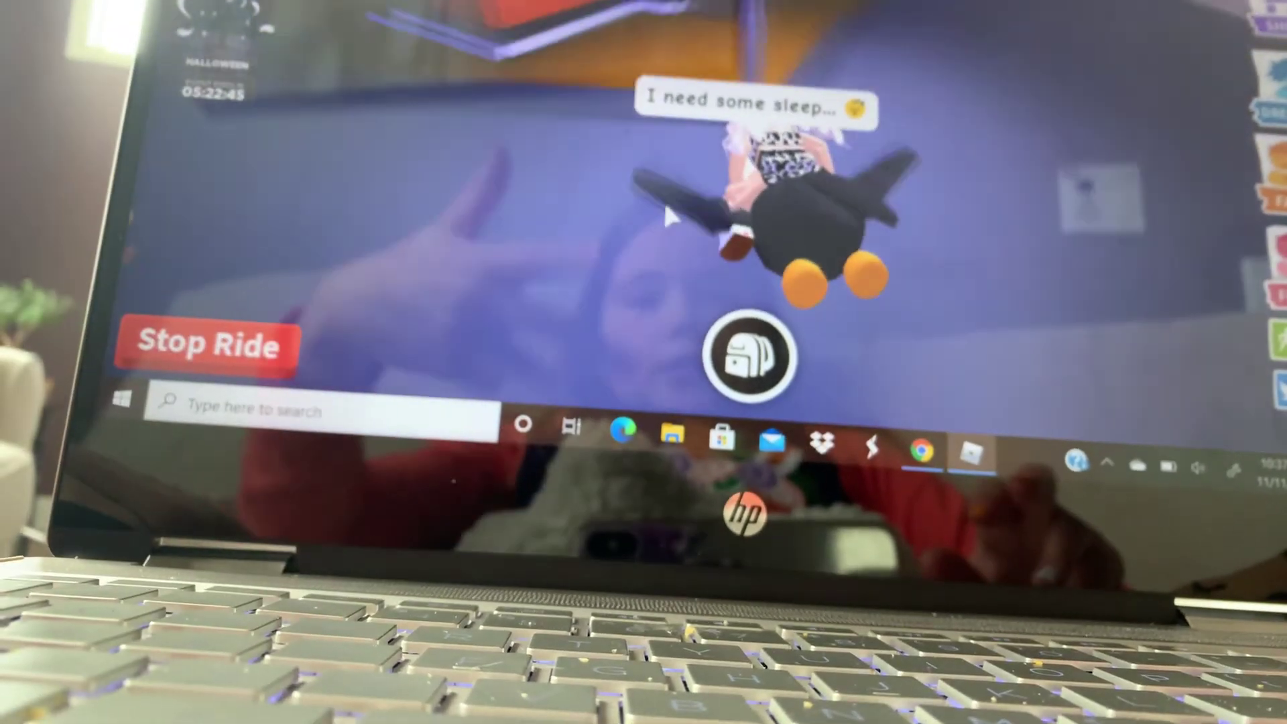
{"action": "mouse_move", "coordinate": [662, 201]}
{"action": "left_mouse_down"}
{"action": "mouse_move", "coordinate": [675, 272]}
{"action": "mouse_move", "coordinate": [657, 232]}
{"action": "left_mouse_up"}
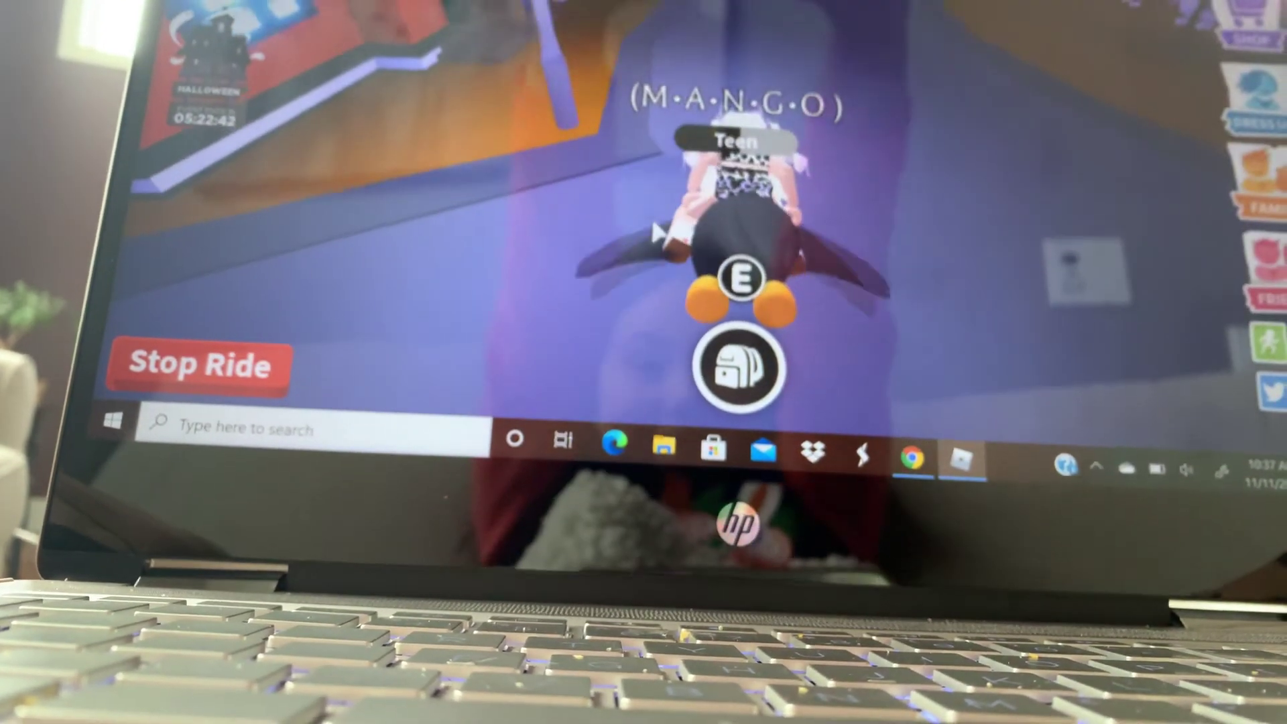